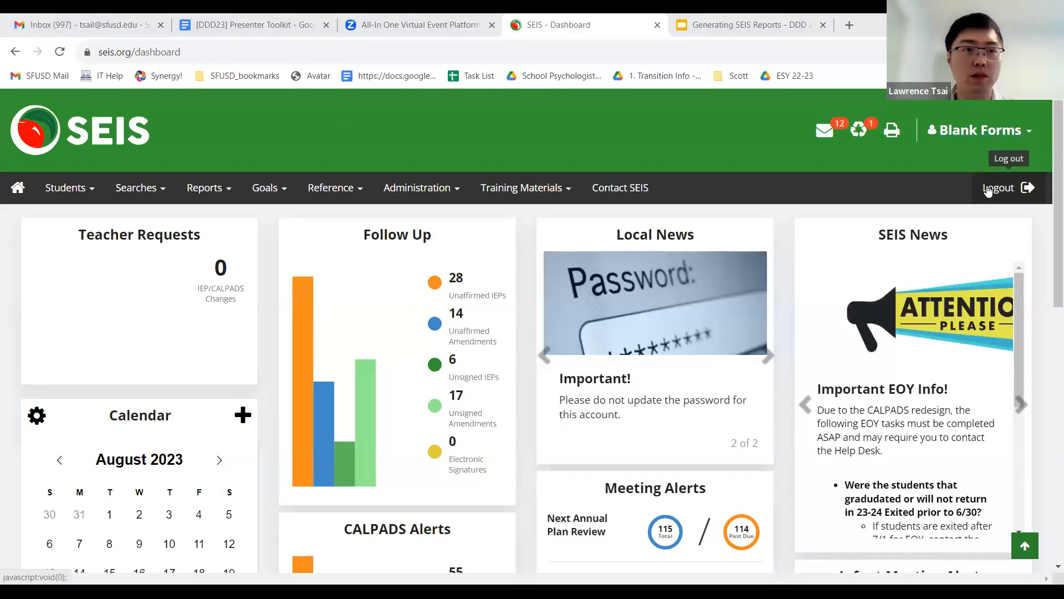
Log out of the current session and open the login page.
click(988, 190)
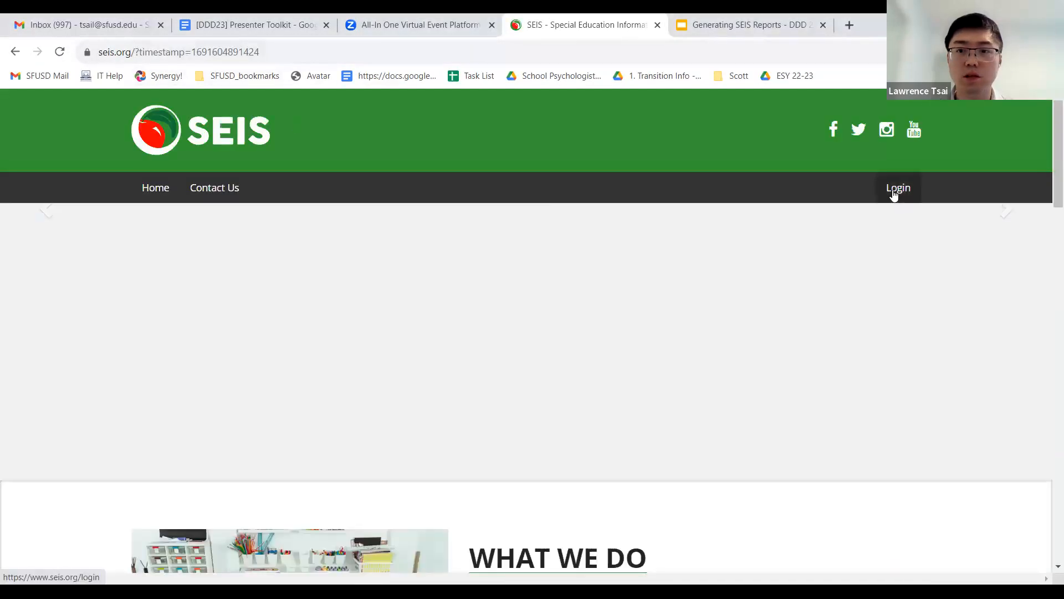
click(894, 191)
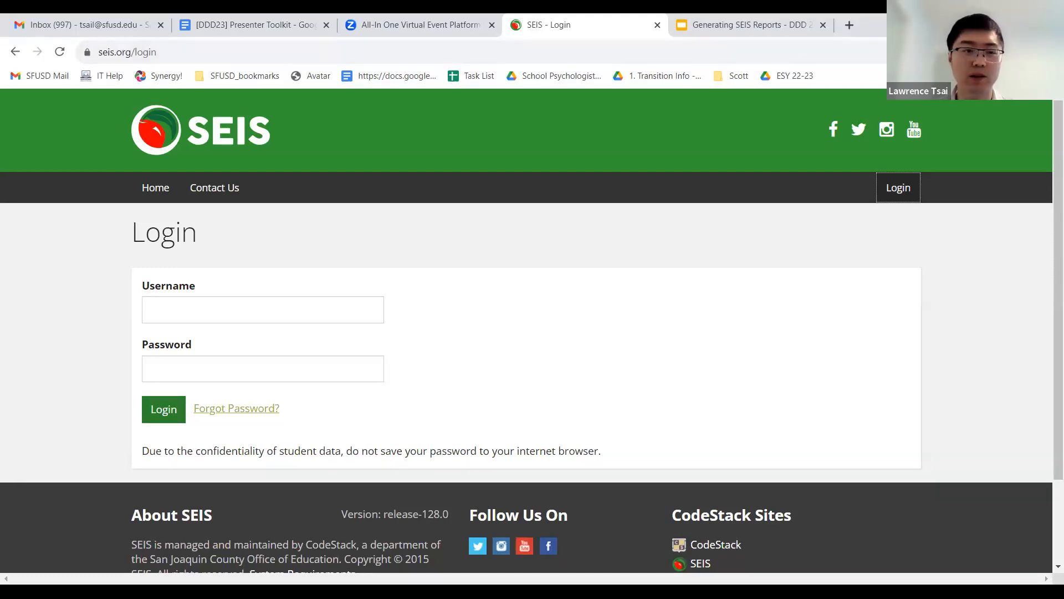
Enter the account username and password and try to log in.
click(239, 310)
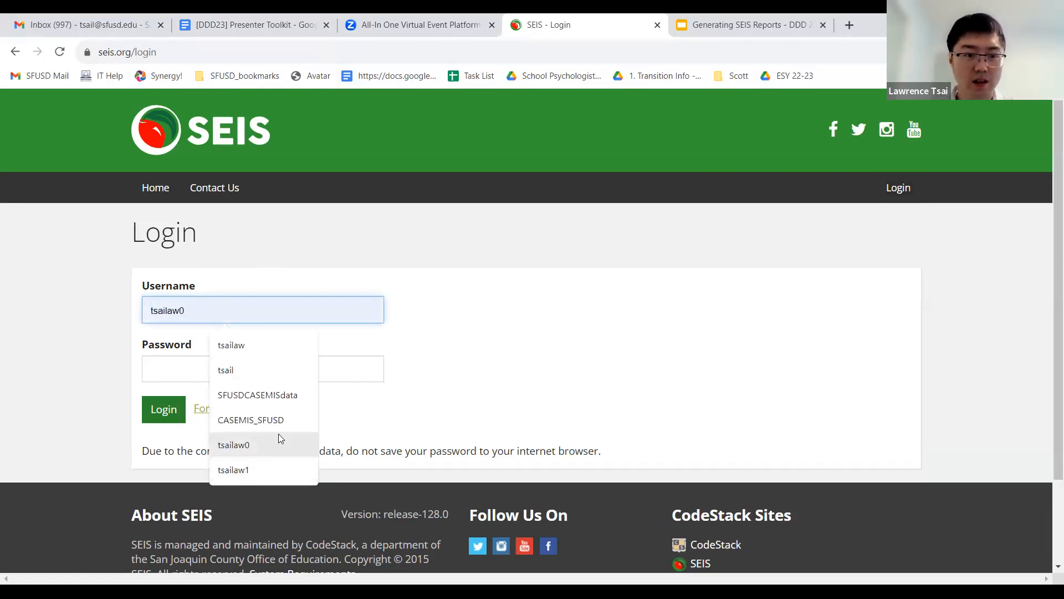
text(b)
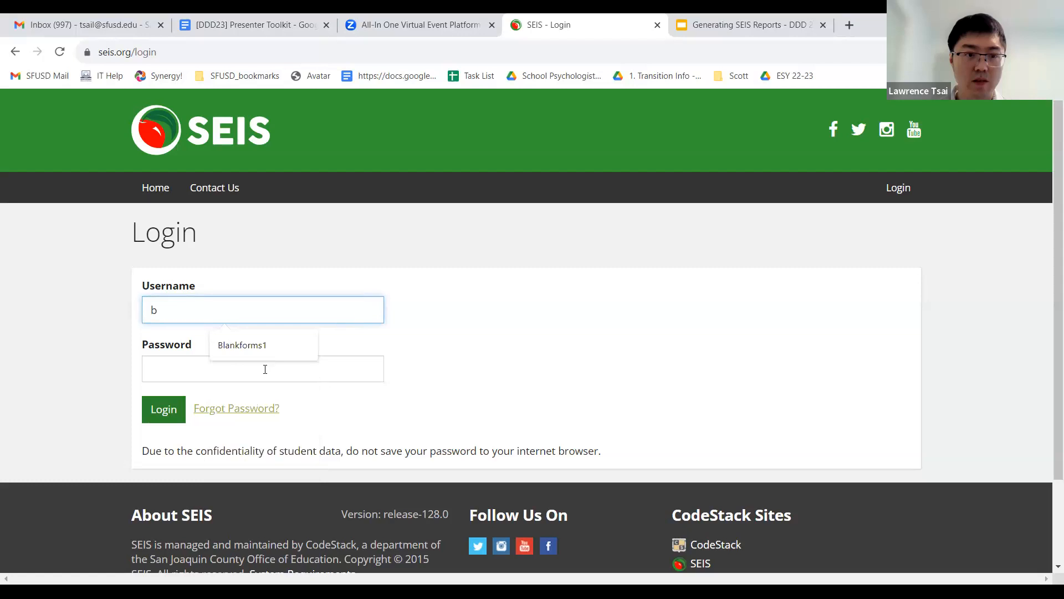
click(271, 368)
text(••••••••)
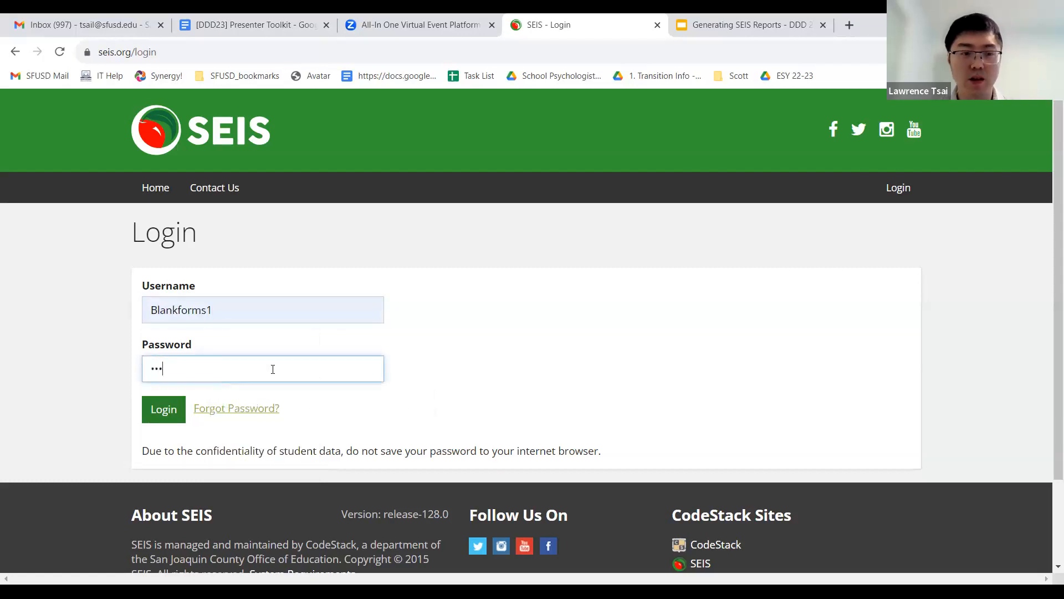
text(••••)
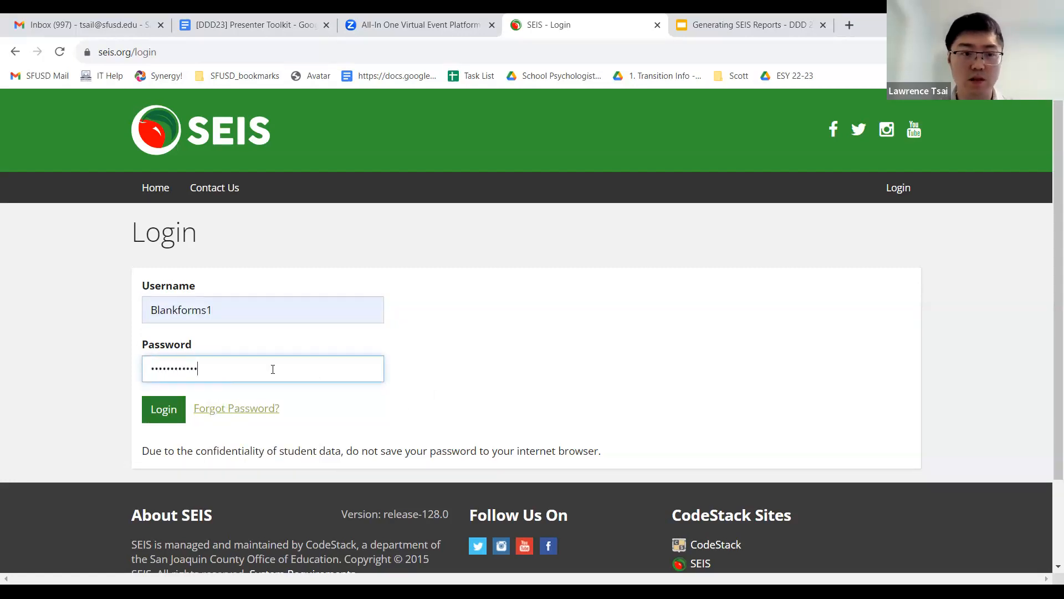
key(Return)
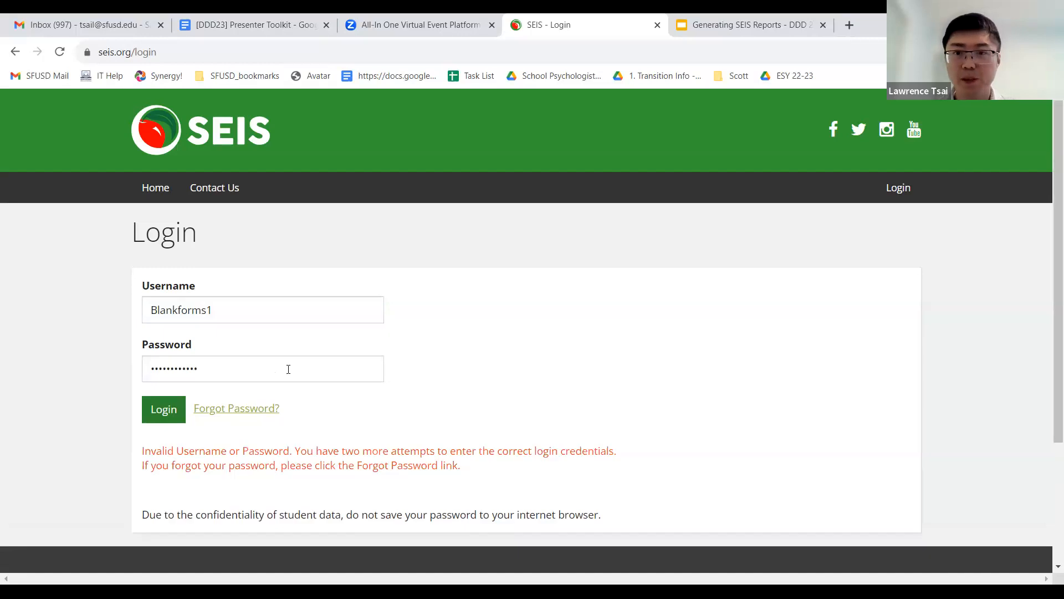
Replace the entry in the password field with the account password and log in again.
click(167, 409)
double_click(235, 365)
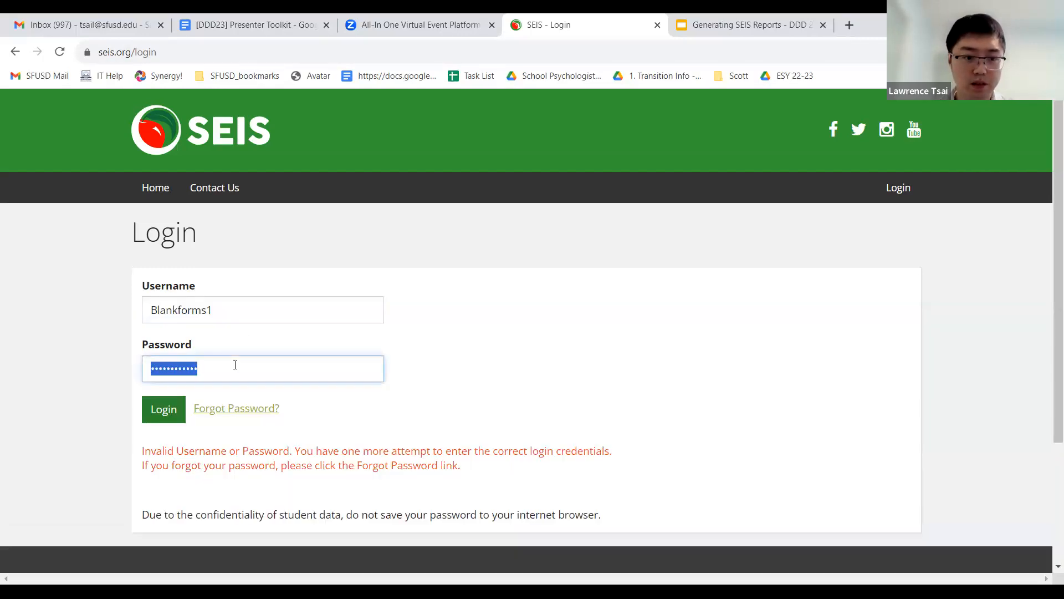
text(***)
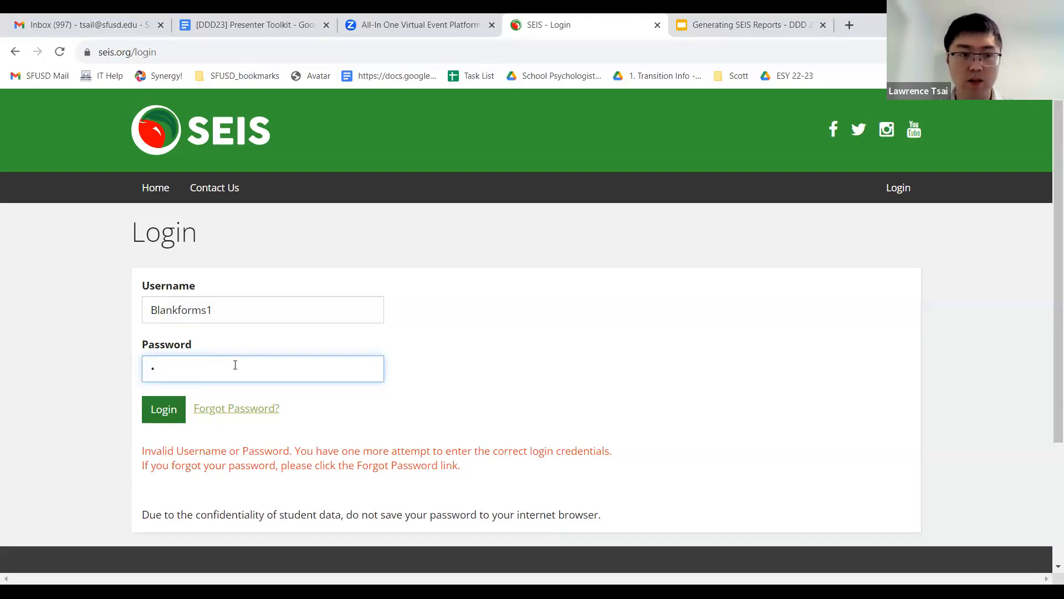
text(***********)
key(Return)
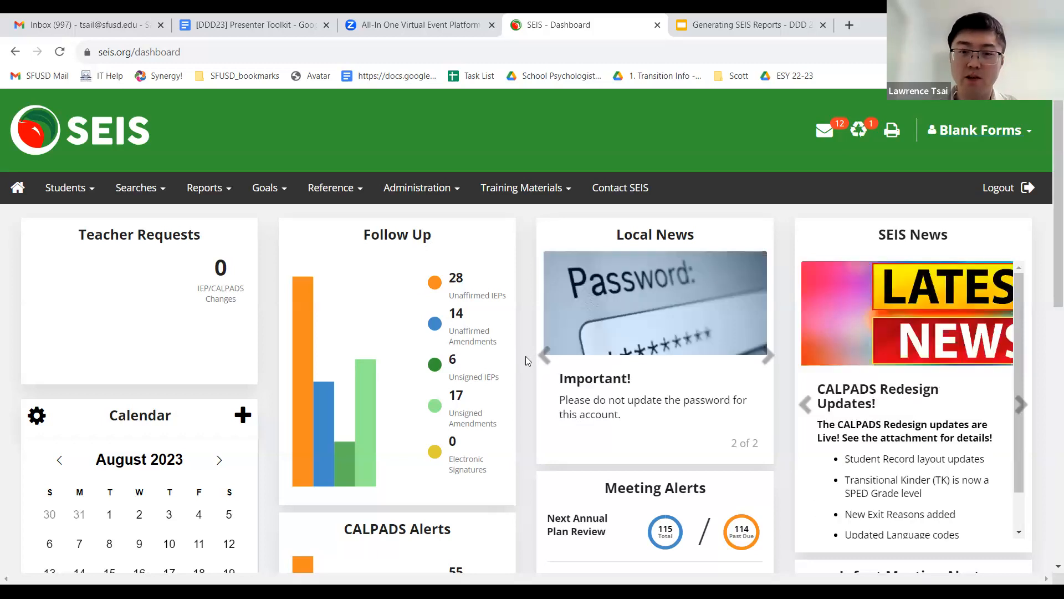
scroll(526, 356, down, 1)
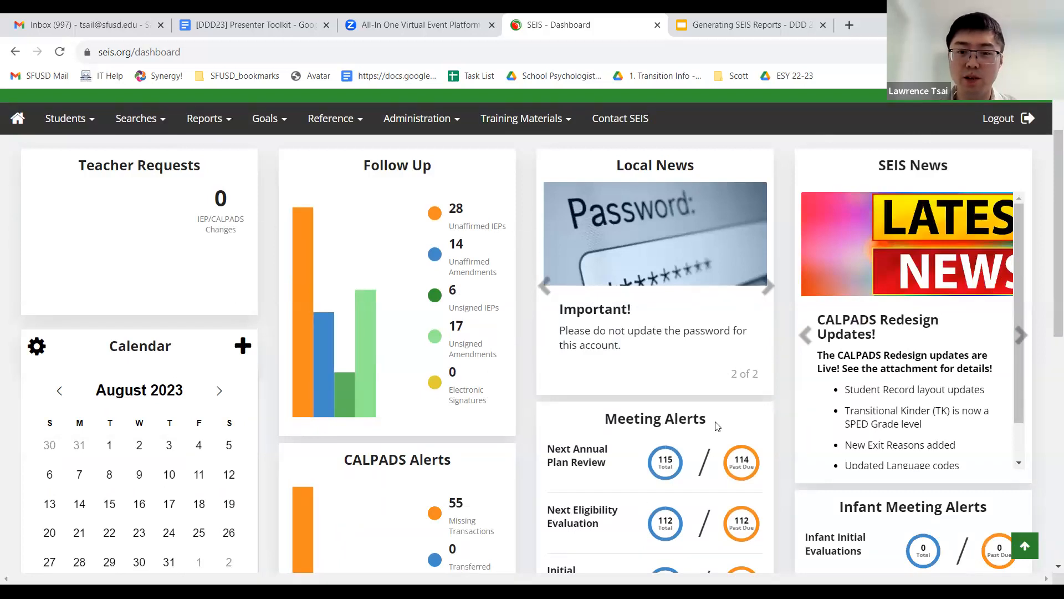
drag(604, 419, 655, 419)
click(542, 505)
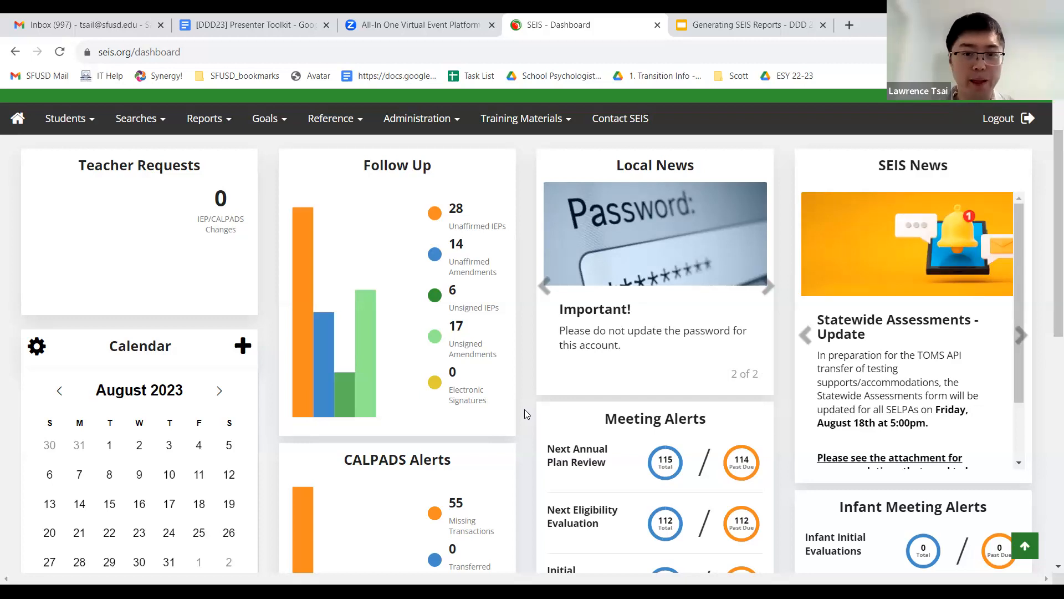
scroll(524, 409, up, 1)
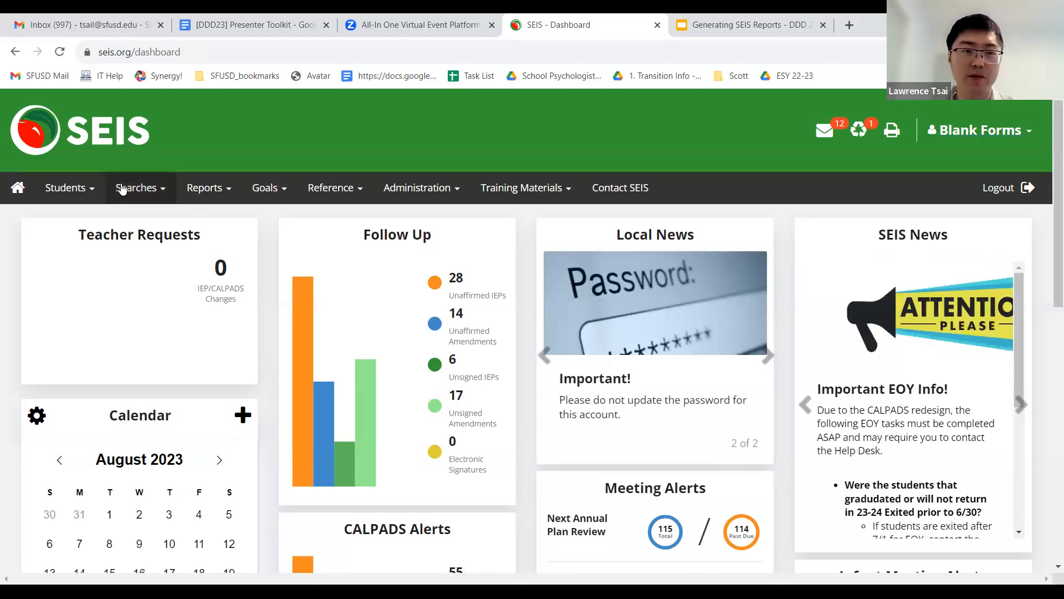
Open a new student search.
click(158, 187)
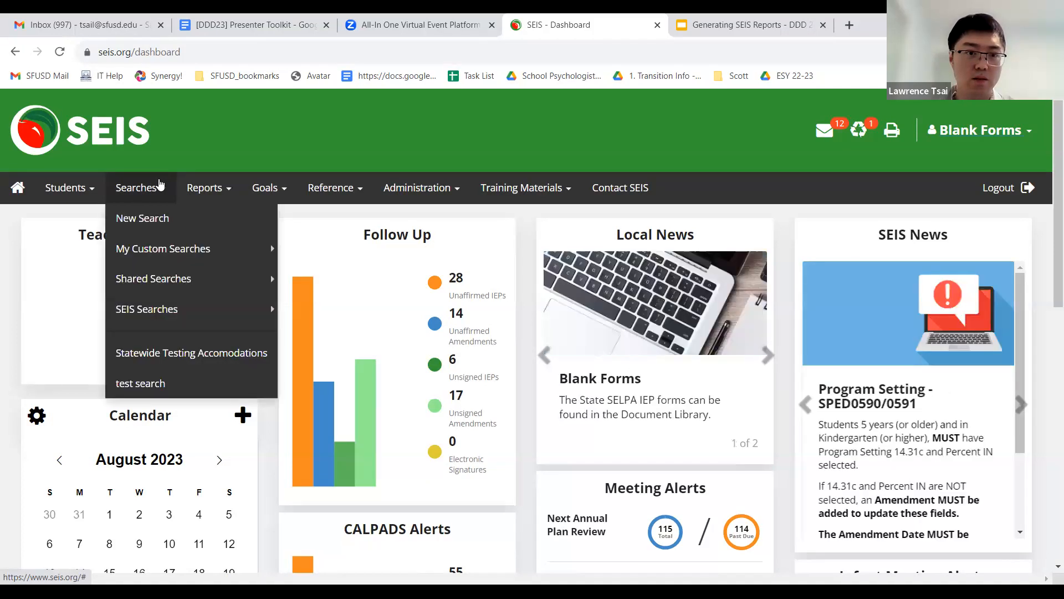
click(172, 216)
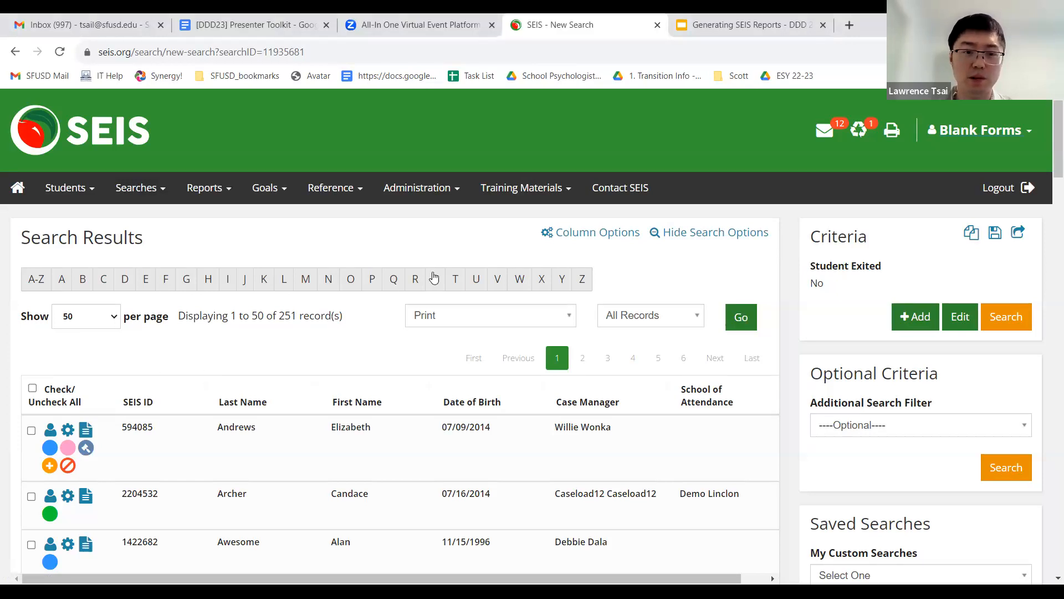
click(415, 279)
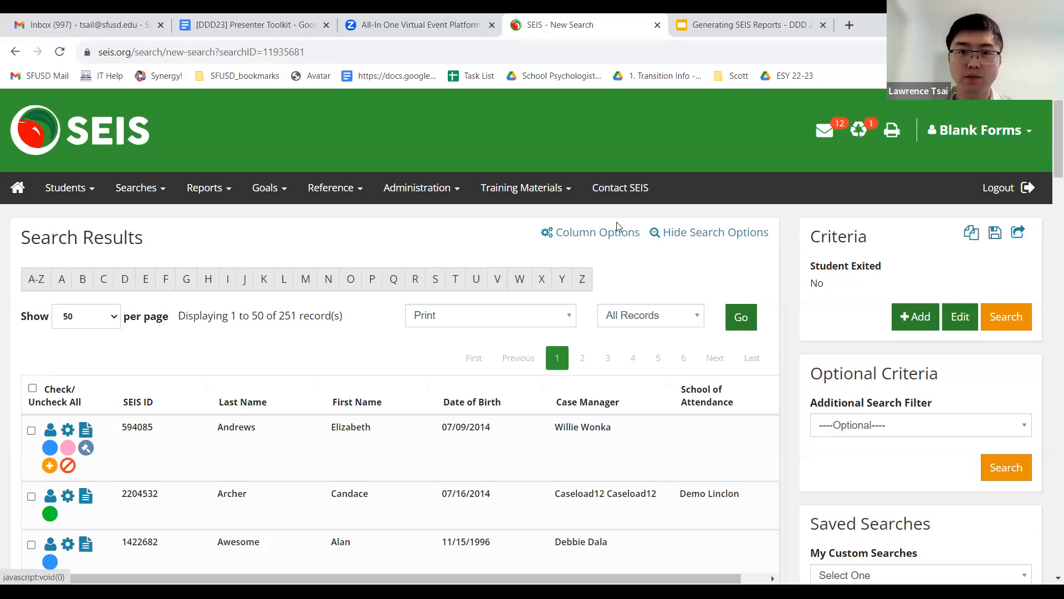
Open the column options for the search results and choose "Student report (Add columns to show)" as the report type.
click(580, 230)
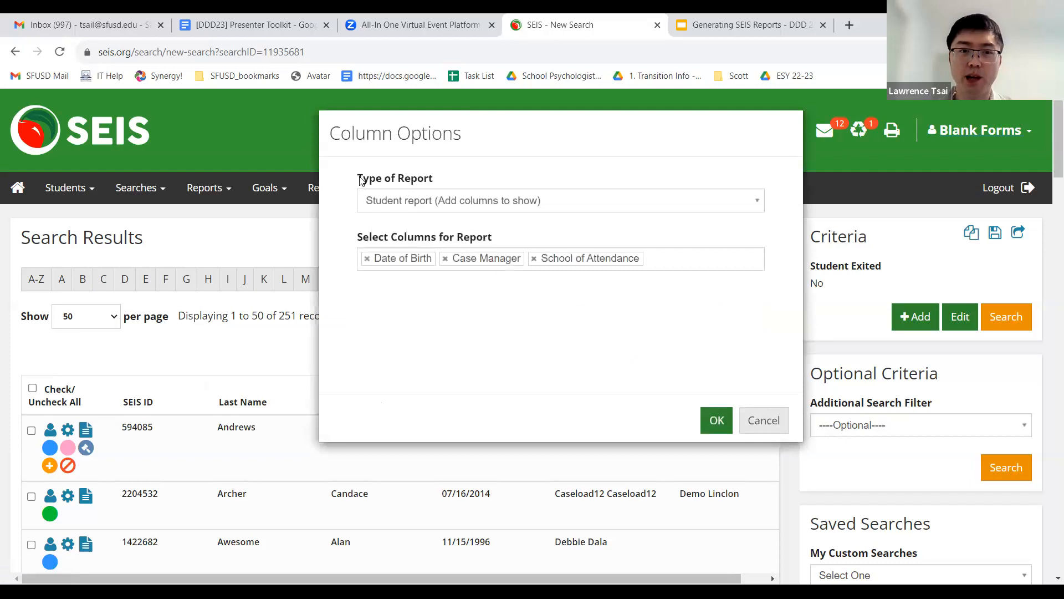
triple_click(443, 177)
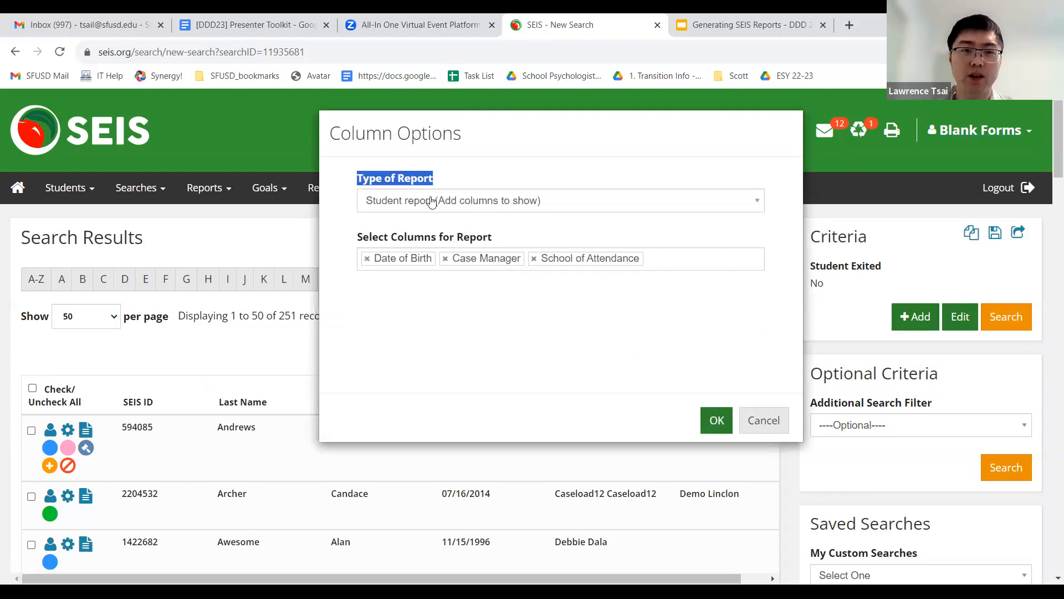
click(370, 202)
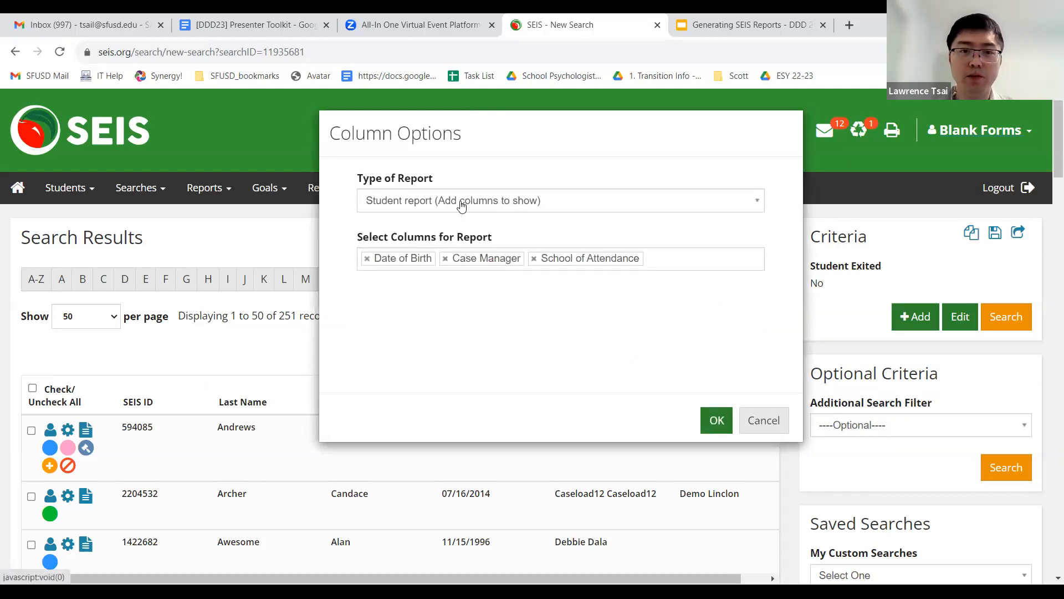
click(570, 203)
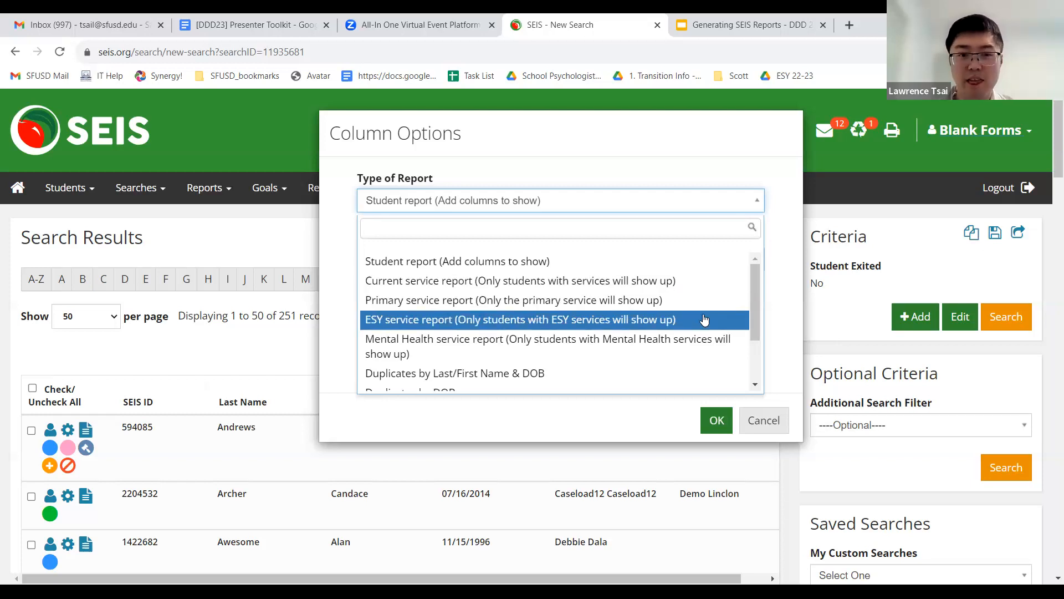
click(702, 266)
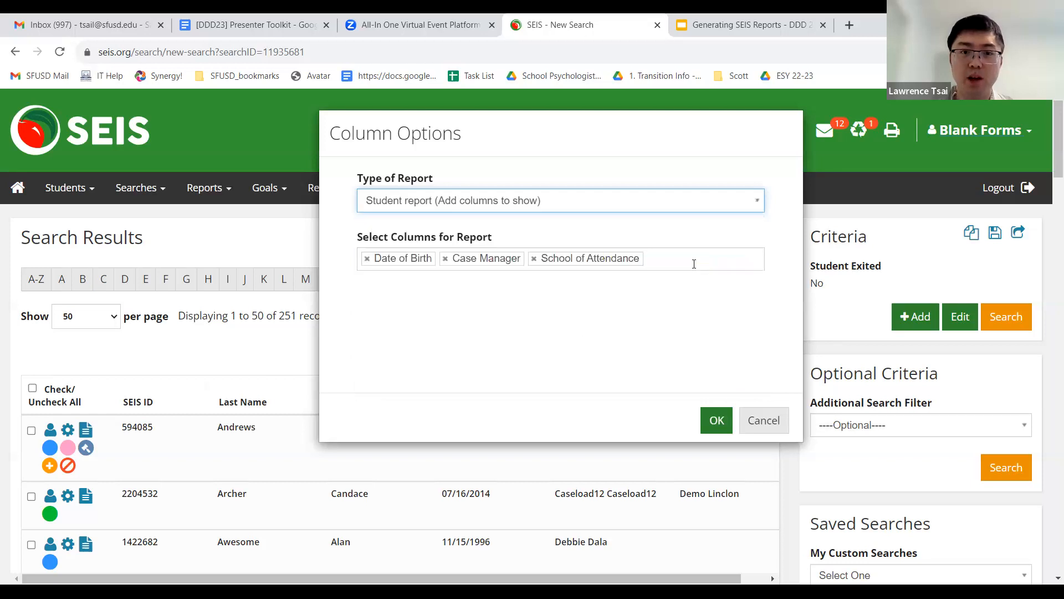
drag(408, 239, 499, 242)
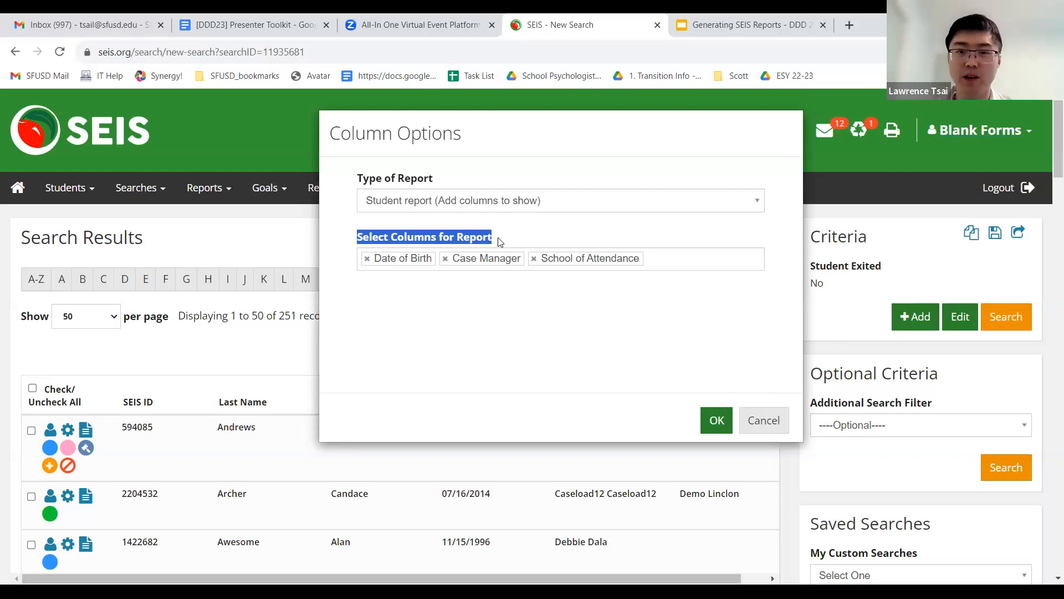
click(478, 288)
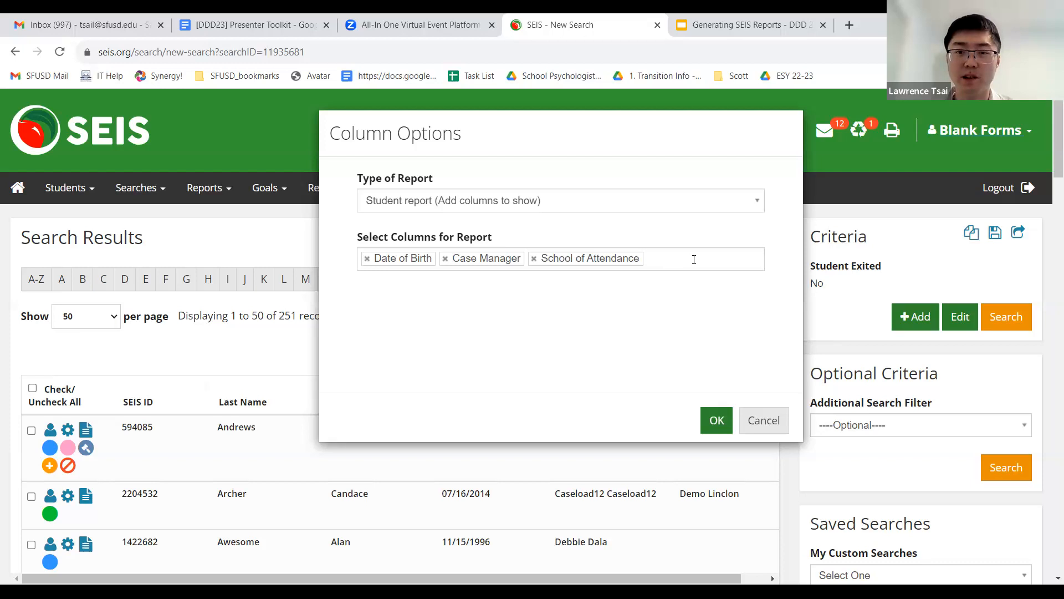
triple_click(495, 241)
click(568, 241)
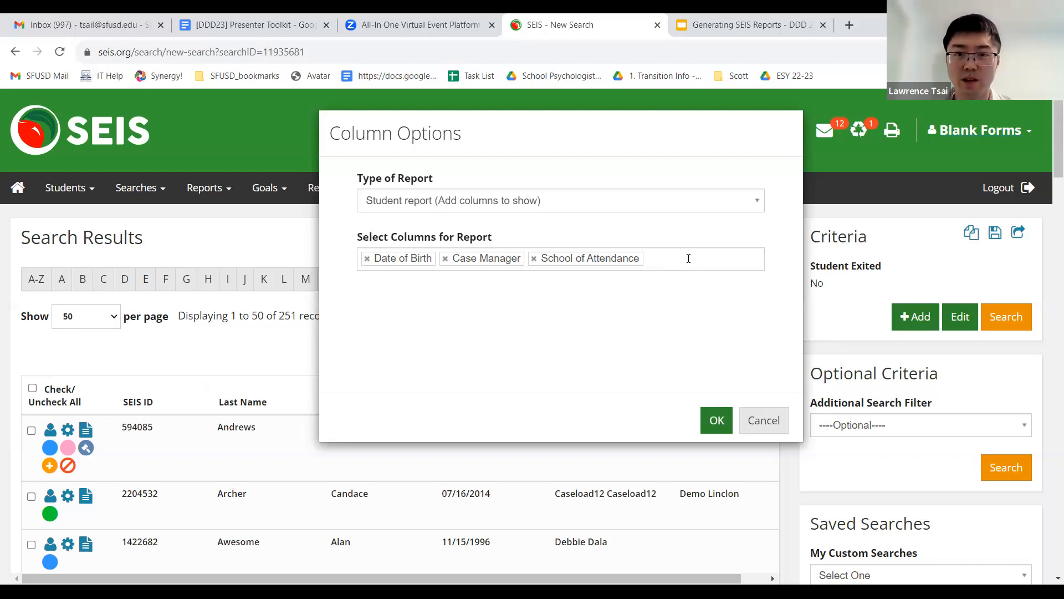
Find the available report columns matching "grade" and add the Grade Level column.
click(690, 262)
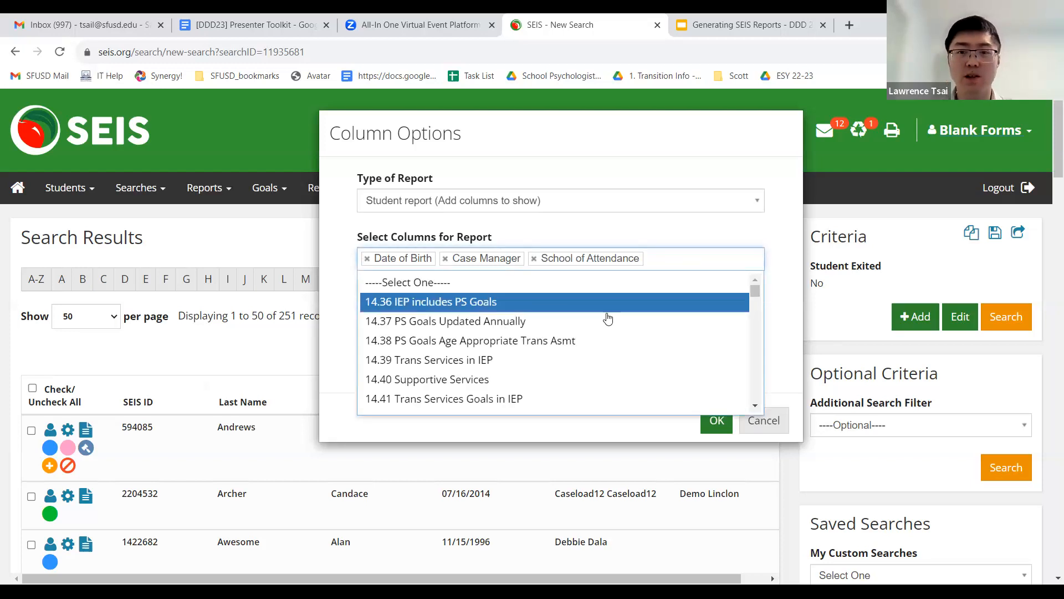
scroll(526, 339, down, 3)
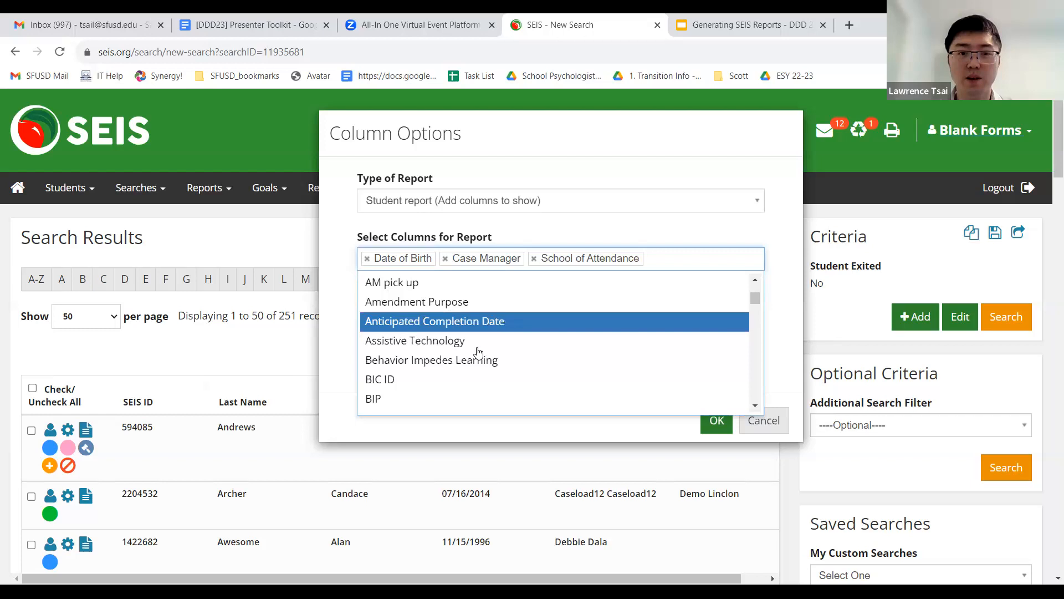
scroll(478, 352, down, 1)
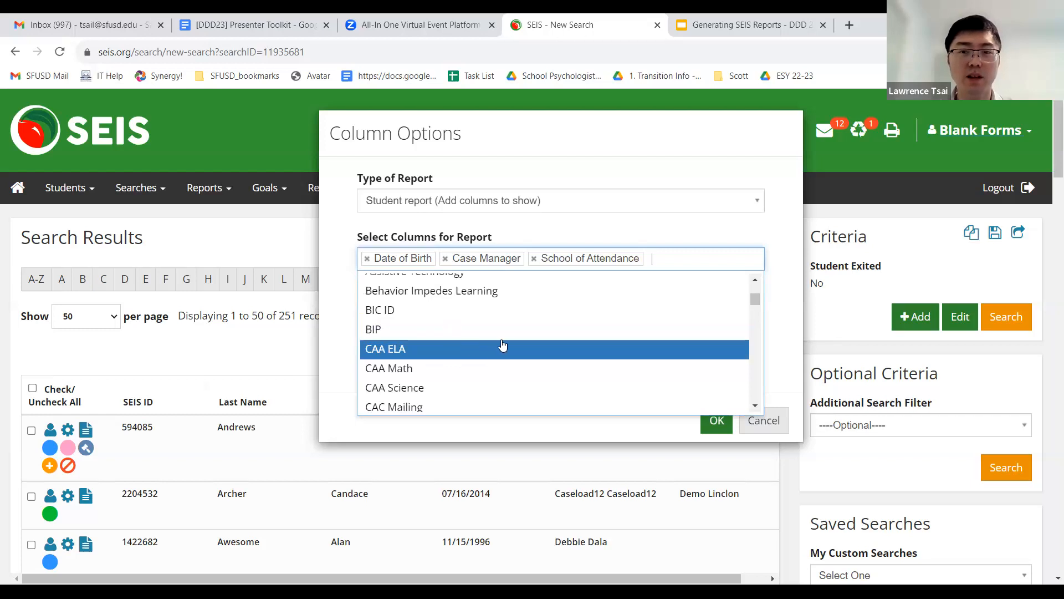
scroll(502, 345, up, 3)
scroll(503, 344, up, 3)
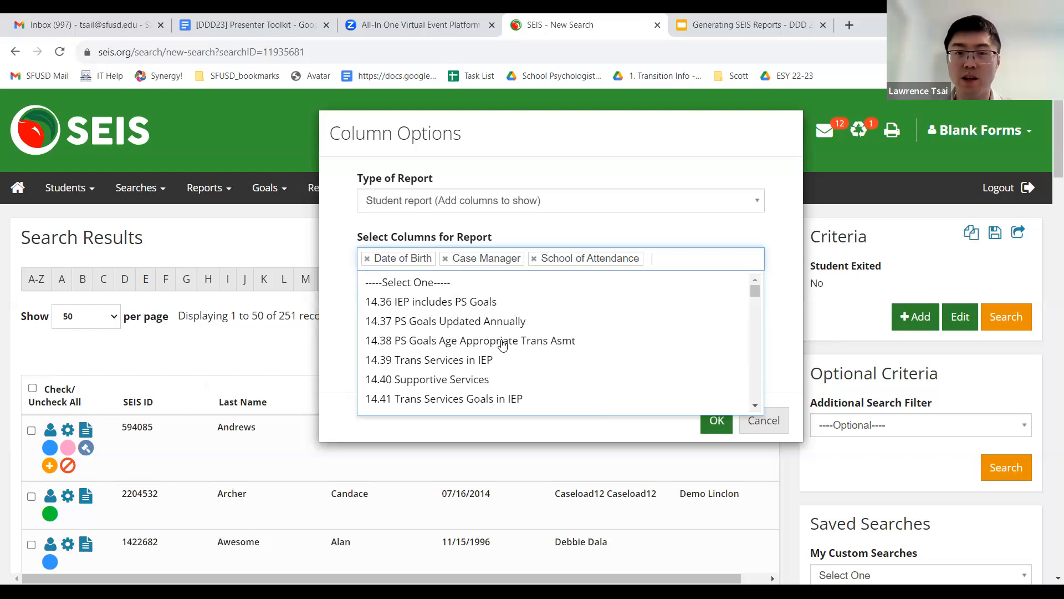
text(g)
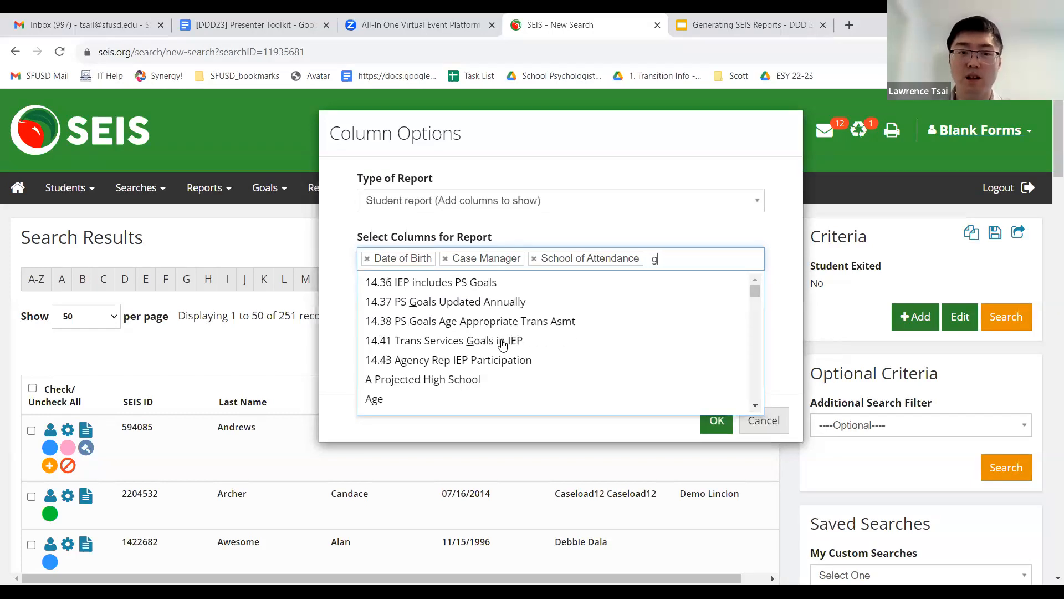
text(rade)
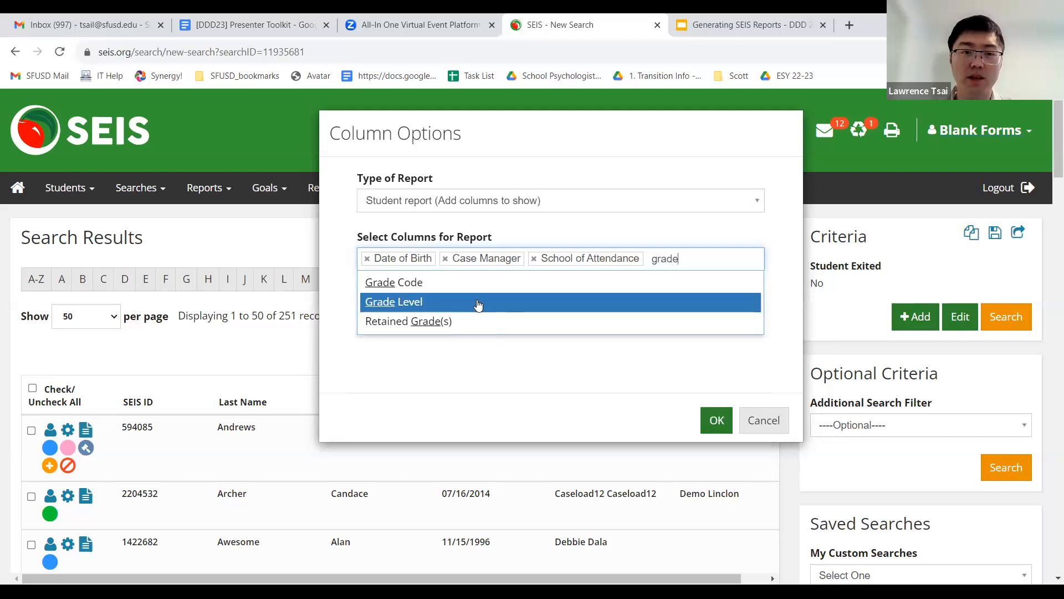
click(431, 302)
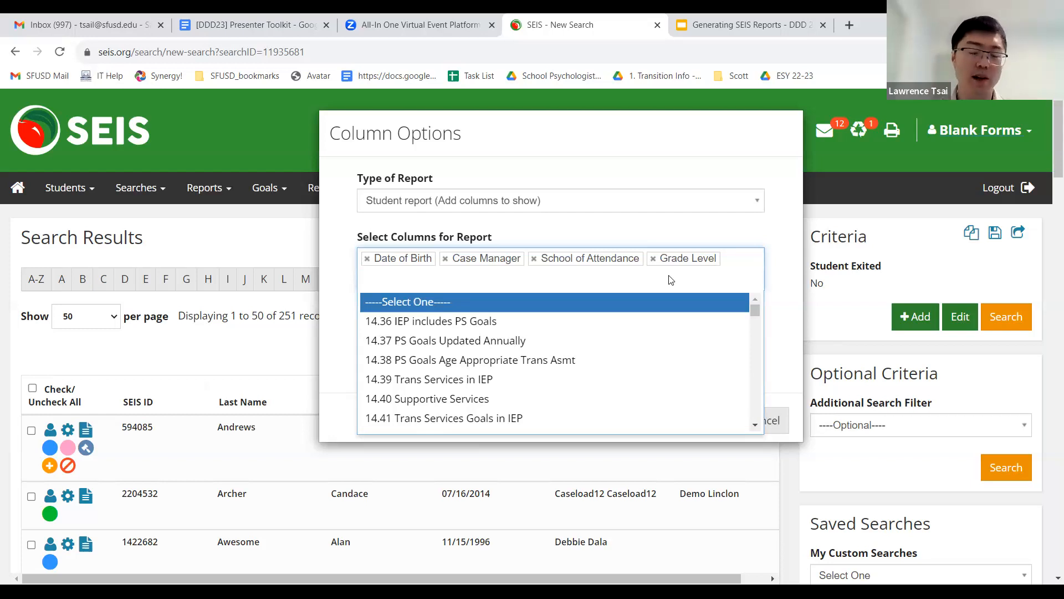
Add the Disability 1 and Disability 2 columns to the student report and apply the column options.
text(d)
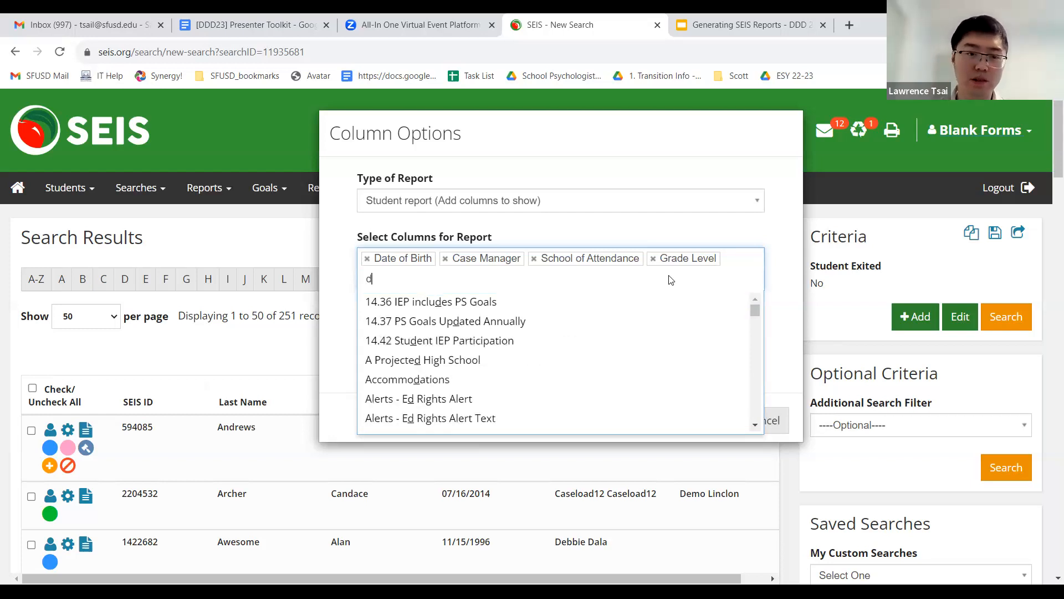
text(isab)
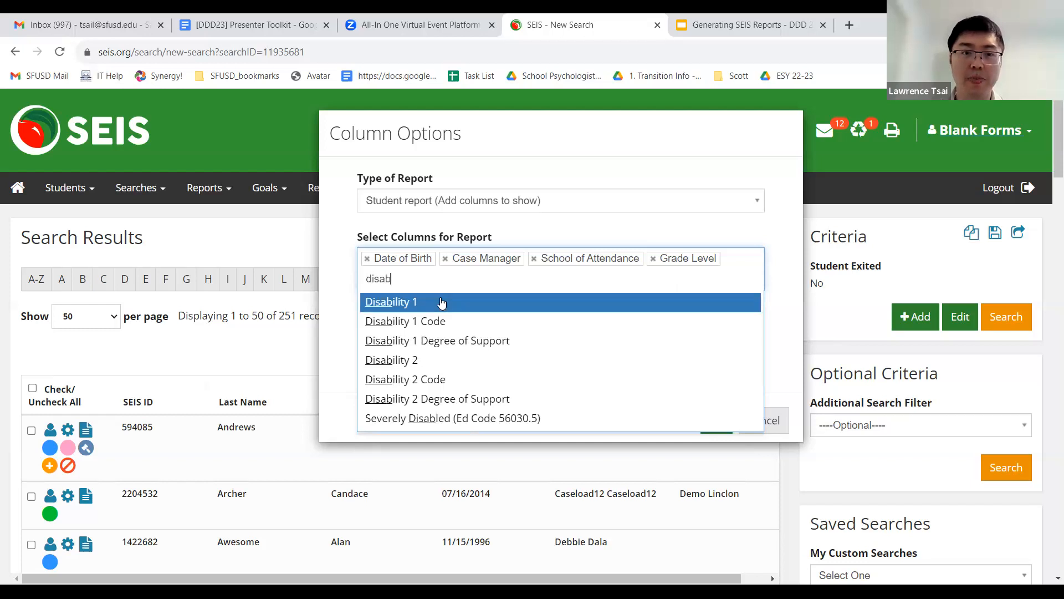
click(442, 303)
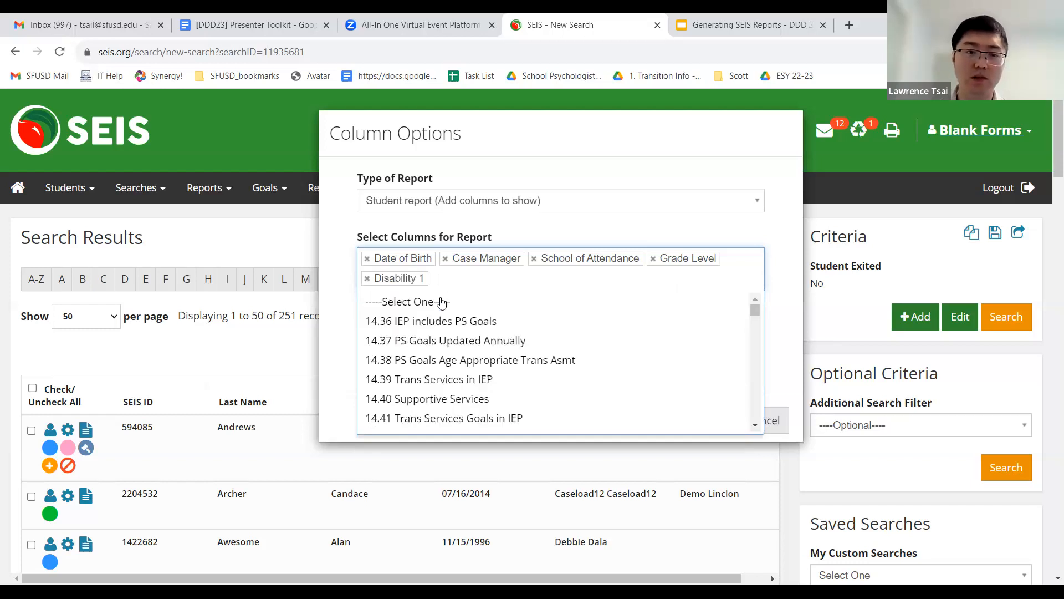
text(disab)
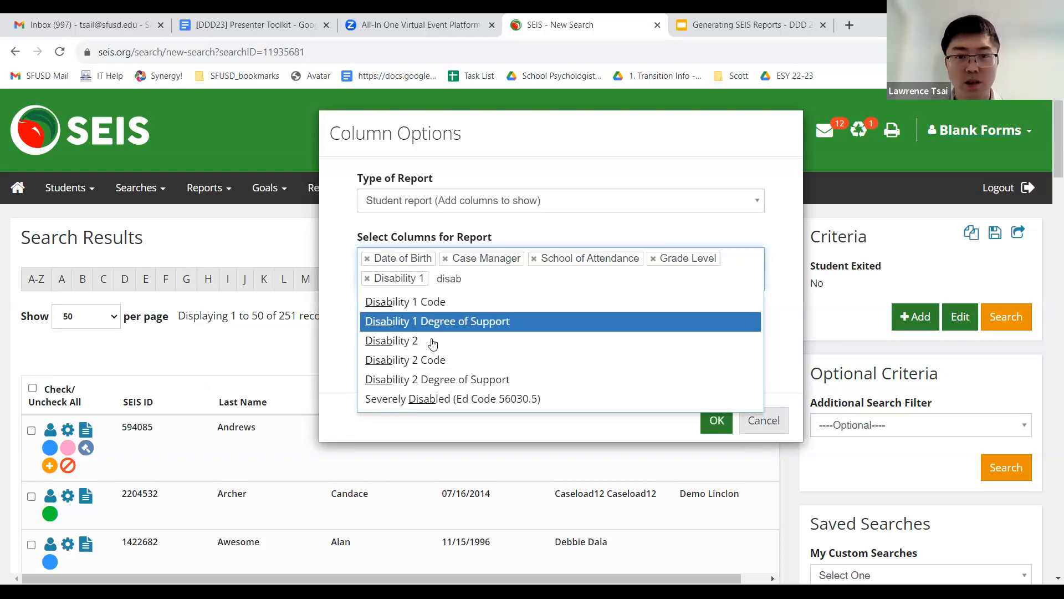
click(433, 342)
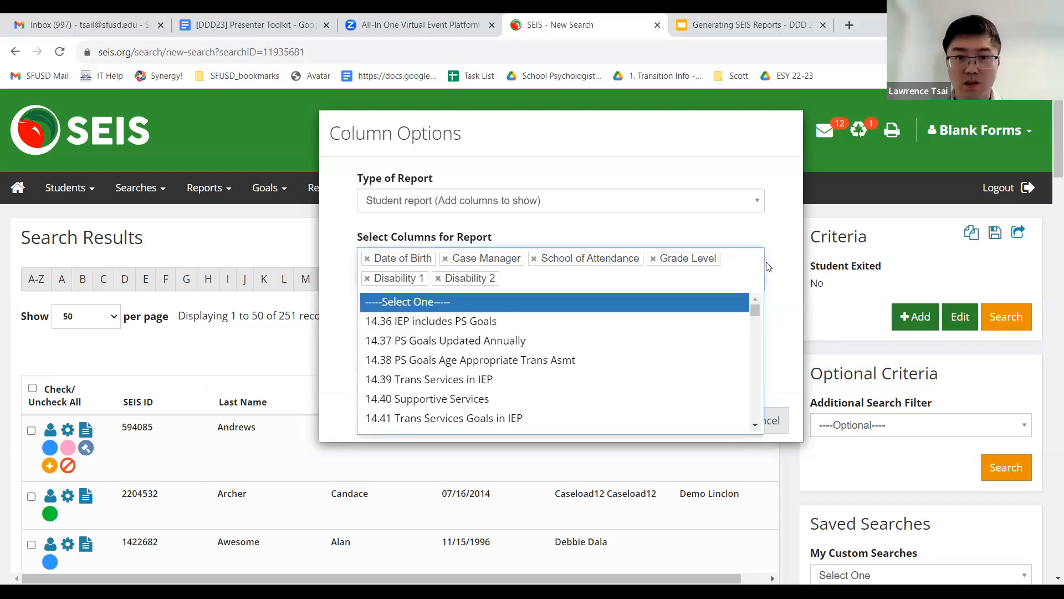
click(775, 266)
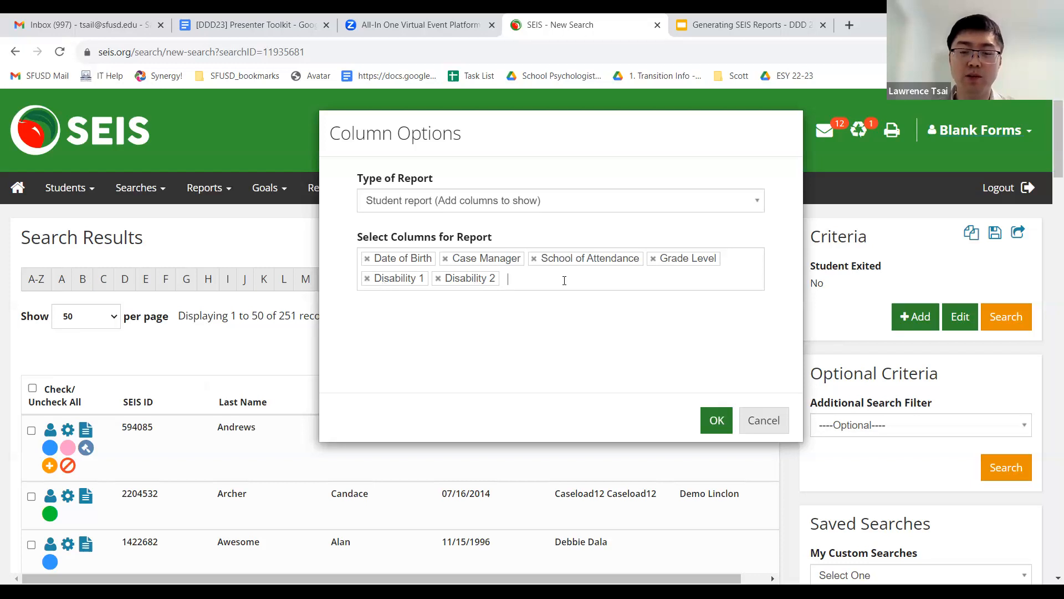
click(718, 421)
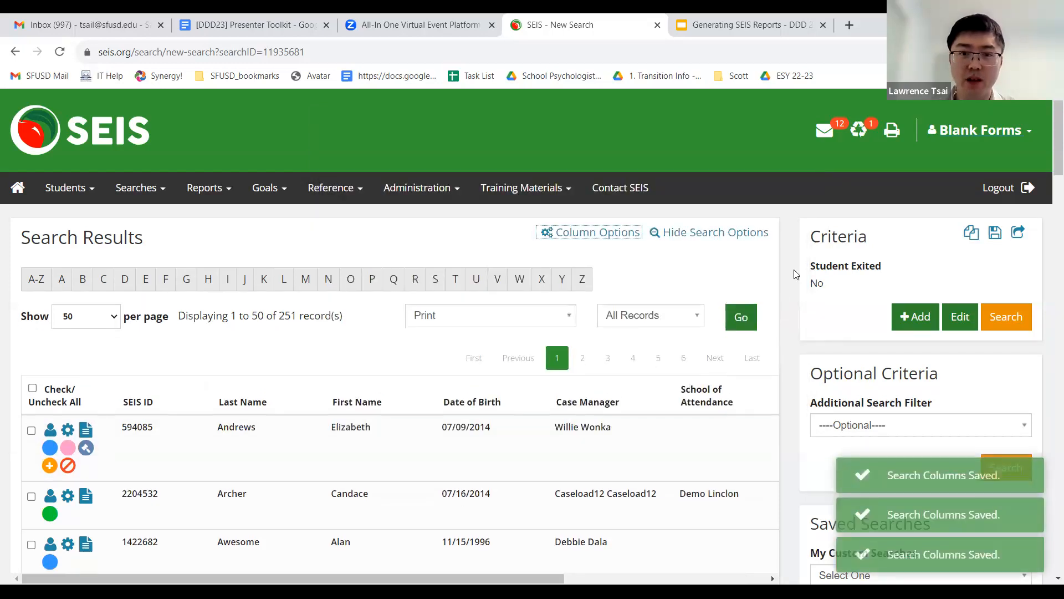
Examine the Grade Level, Disability 1 and Disability 2 columns across the students in the search results.
scroll(794, 269, down, 1)
scroll(488, 571, down, 1)
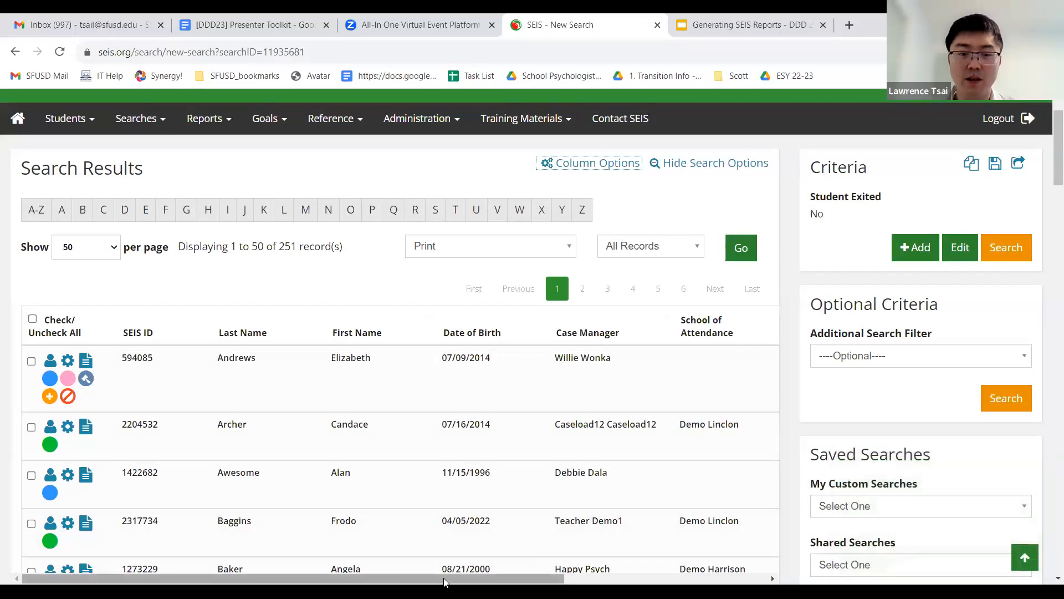
click(607, 581)
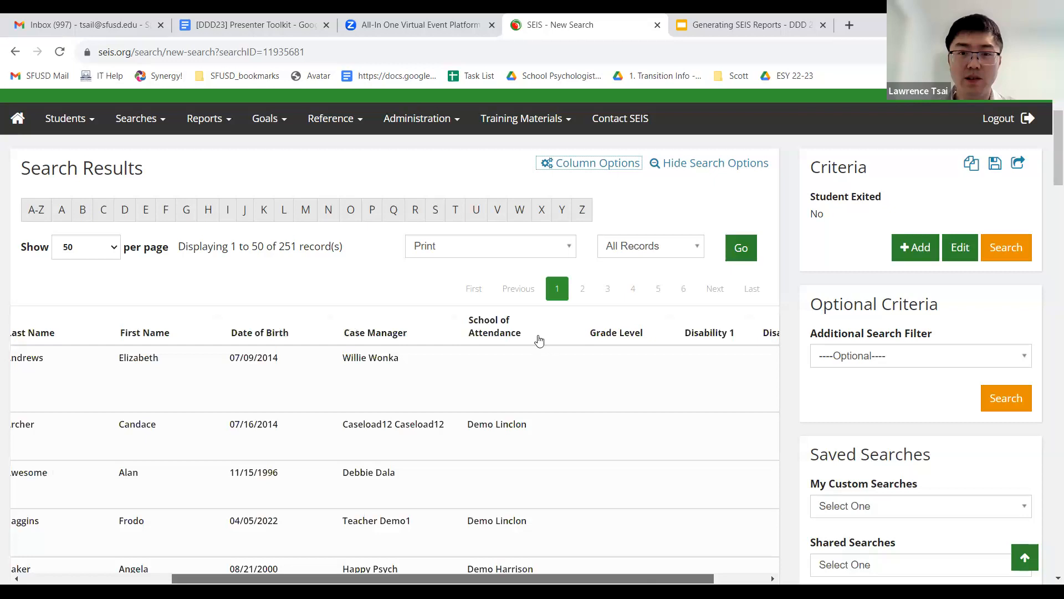
scroll(539, 340, right, 2)
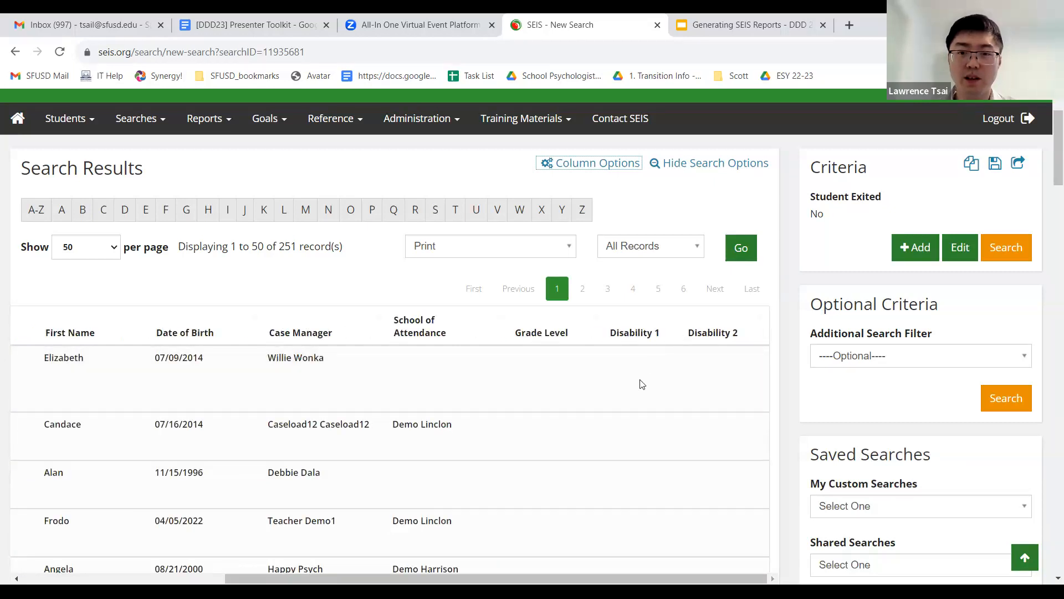
scroll(641, 383, down, 1)
scroll(642, 384, down, 1)
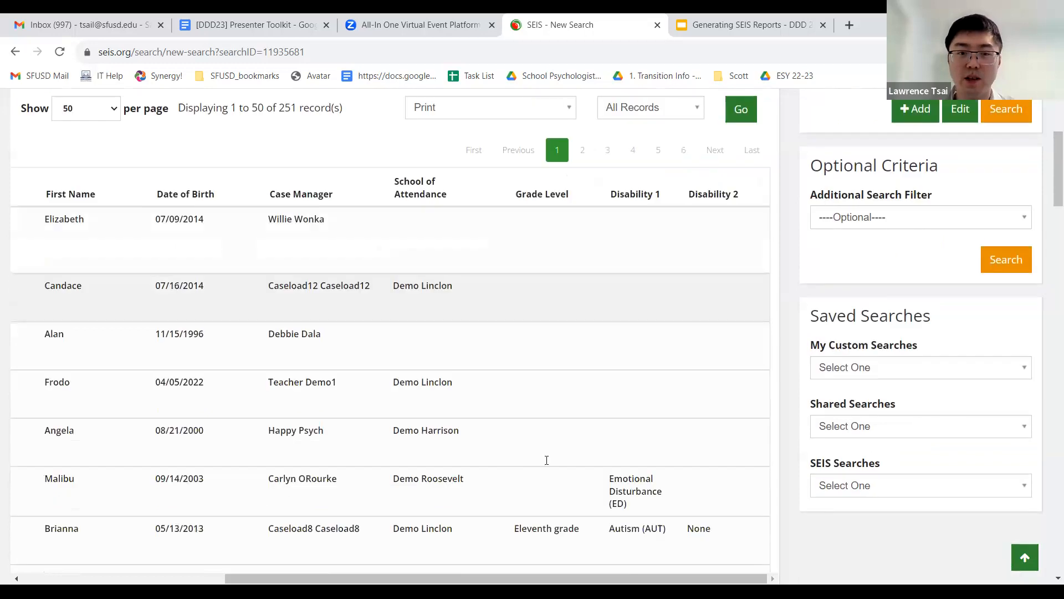
scroll(551, 462, down, 1)
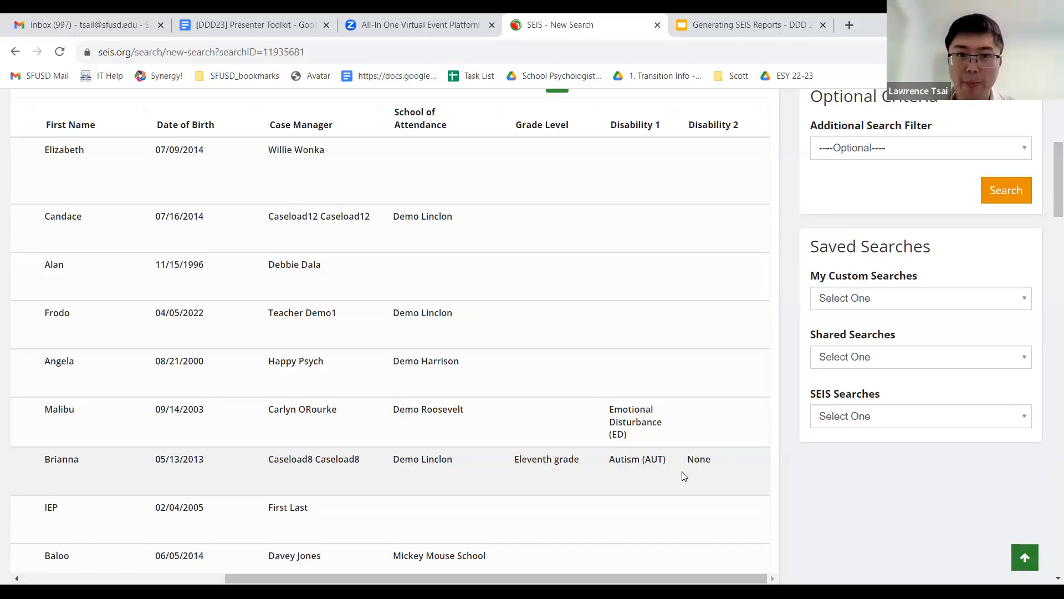
scroll(683, 475, up, 1)
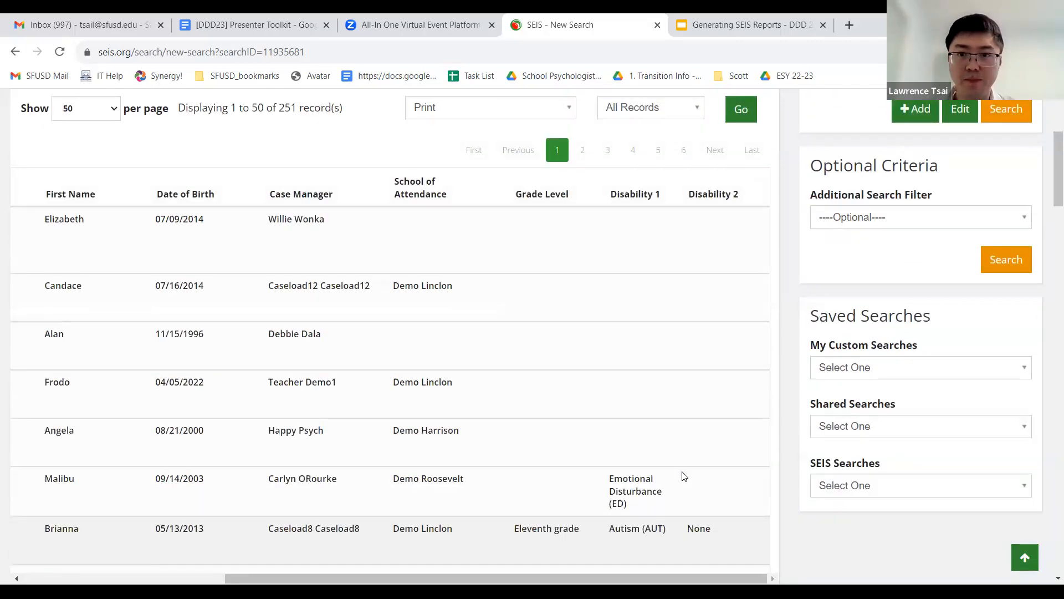
scroll(683, 475, up, 2)
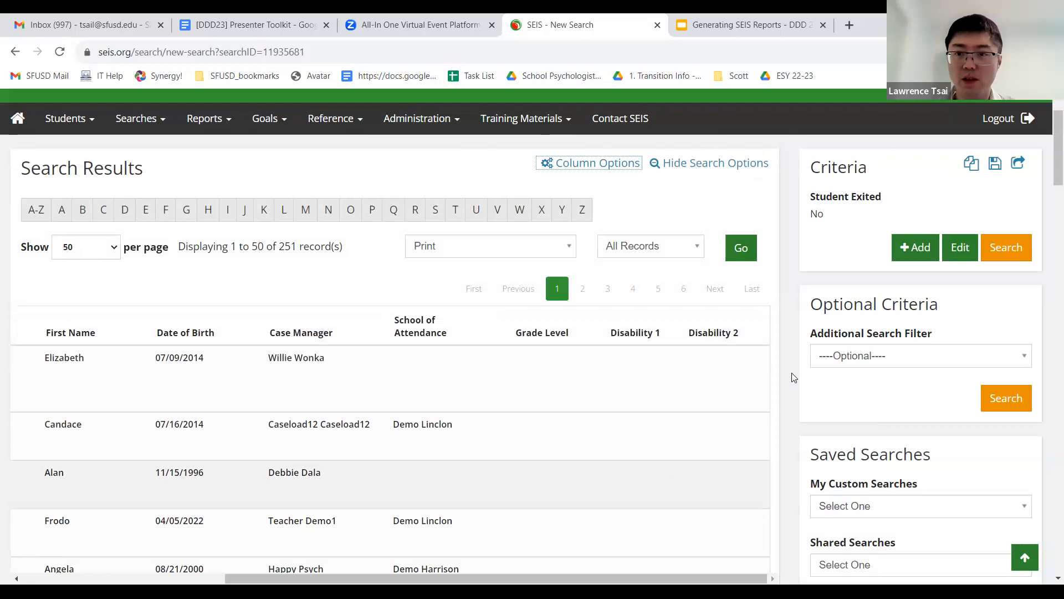
scroll(793, 377, up, 1)
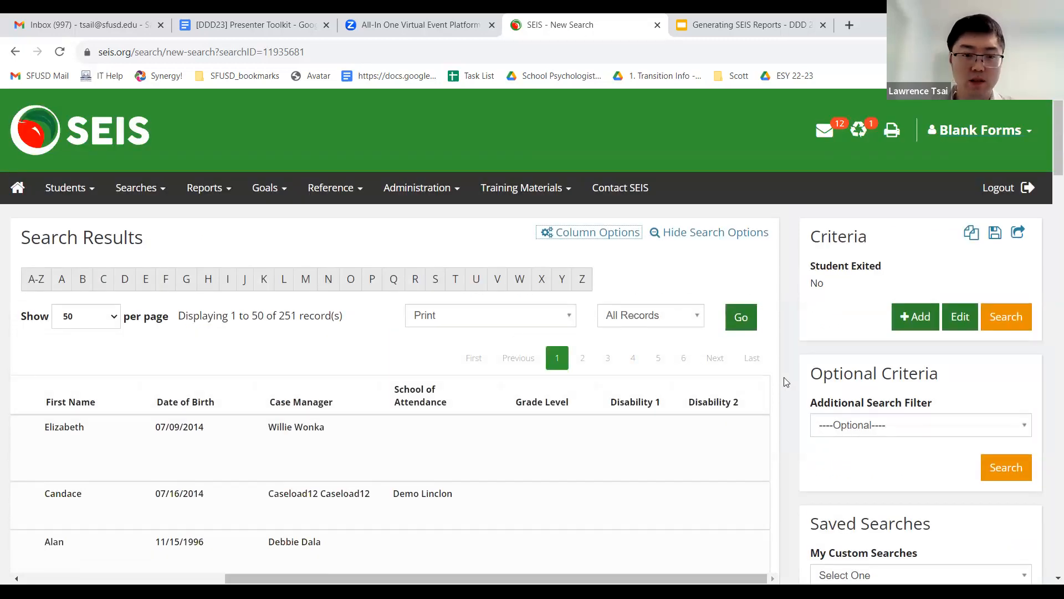
scroll(786, 381, down, 1)
scroll(786, 382, down, 2)
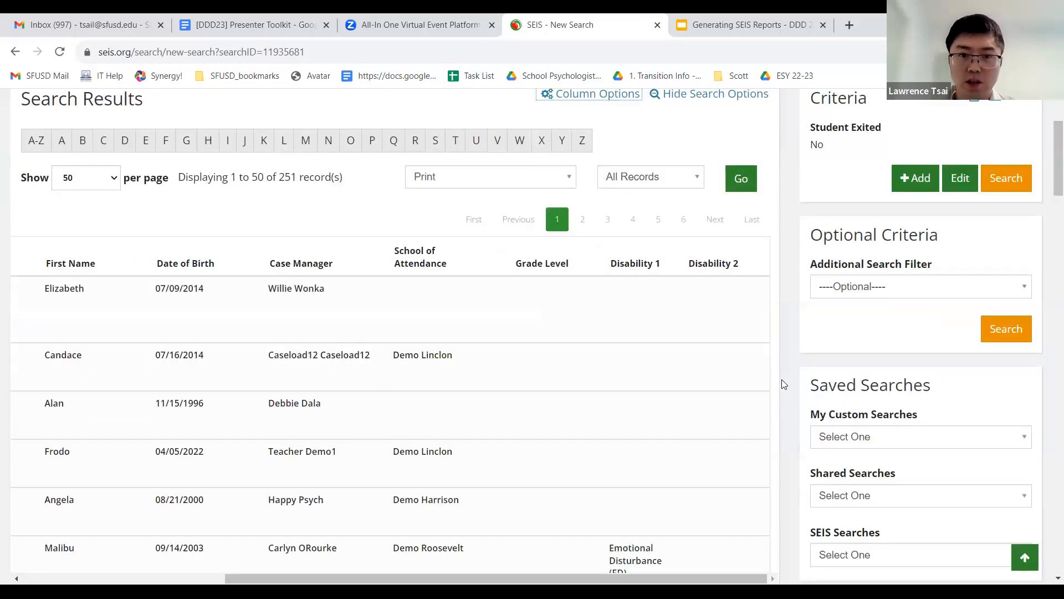
scroll(784, 383, up, 1)
scroll(541, 230, up, 2)
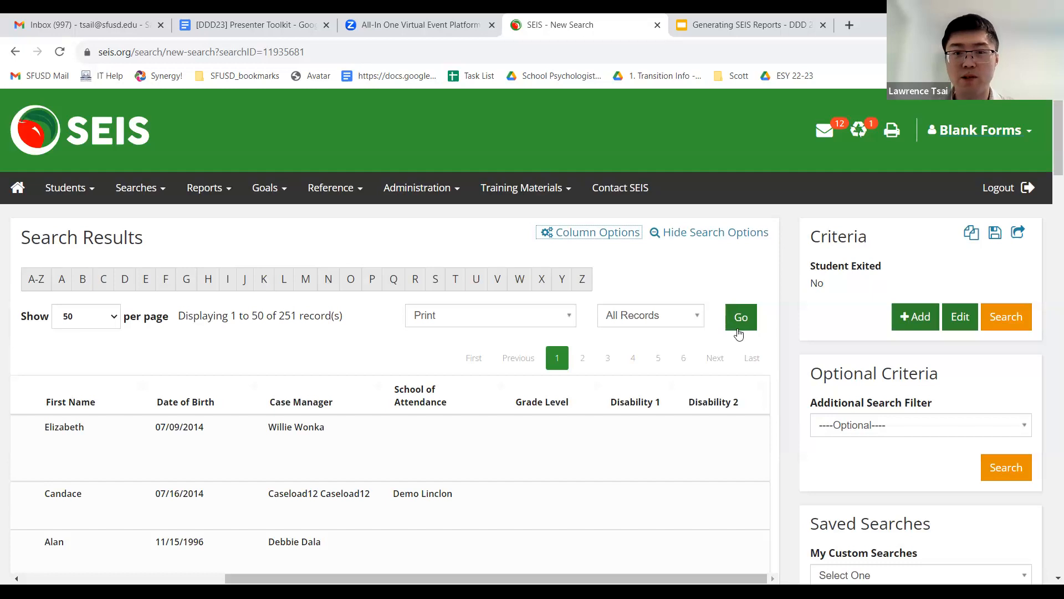
scroll(788, 332, down, 2)
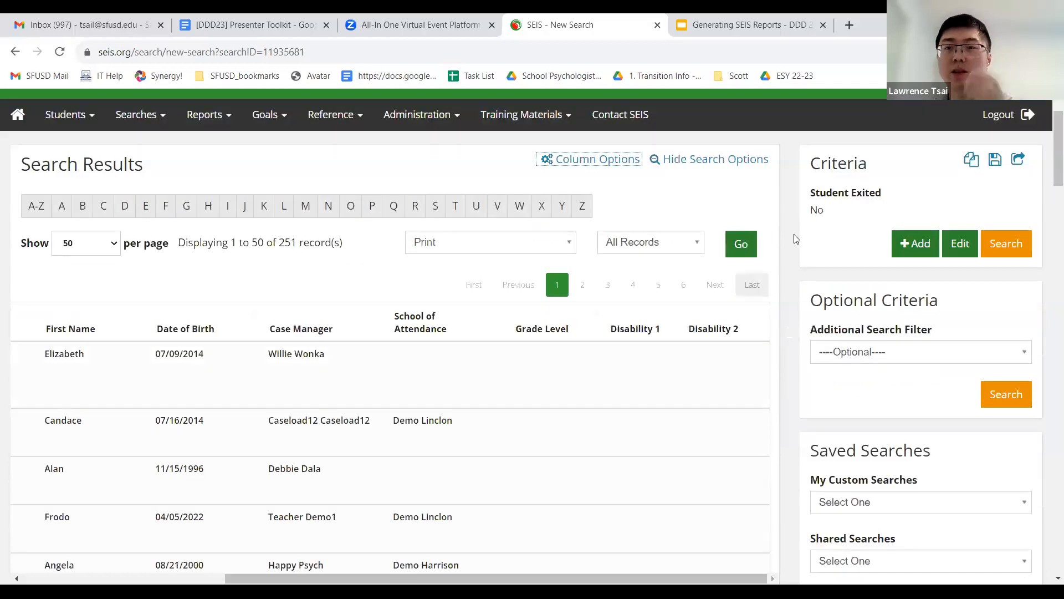
scroll(774, 277, down, 1)
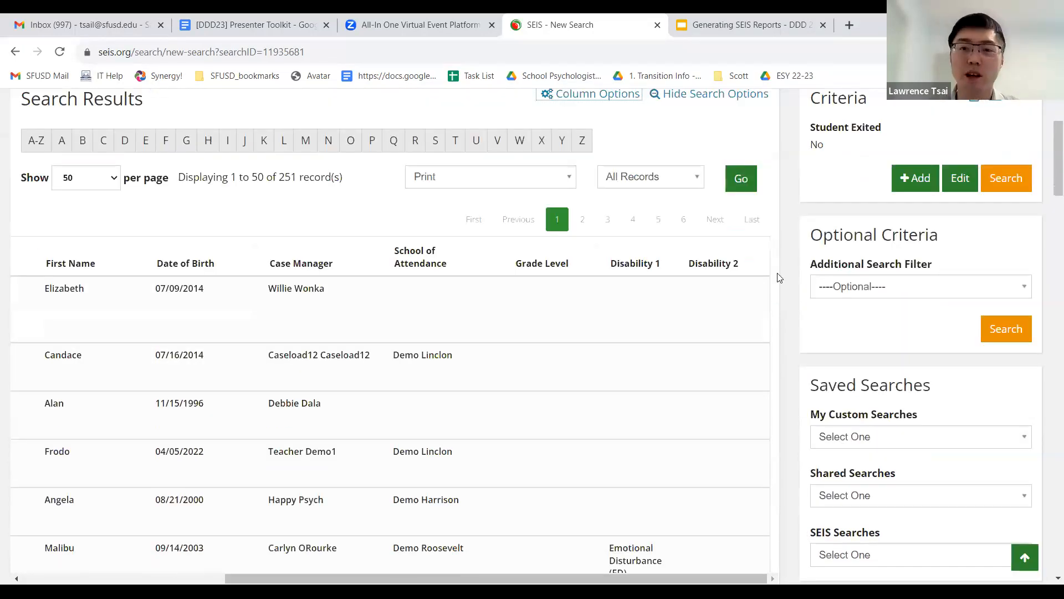
scroll(780, 303, up, 2)
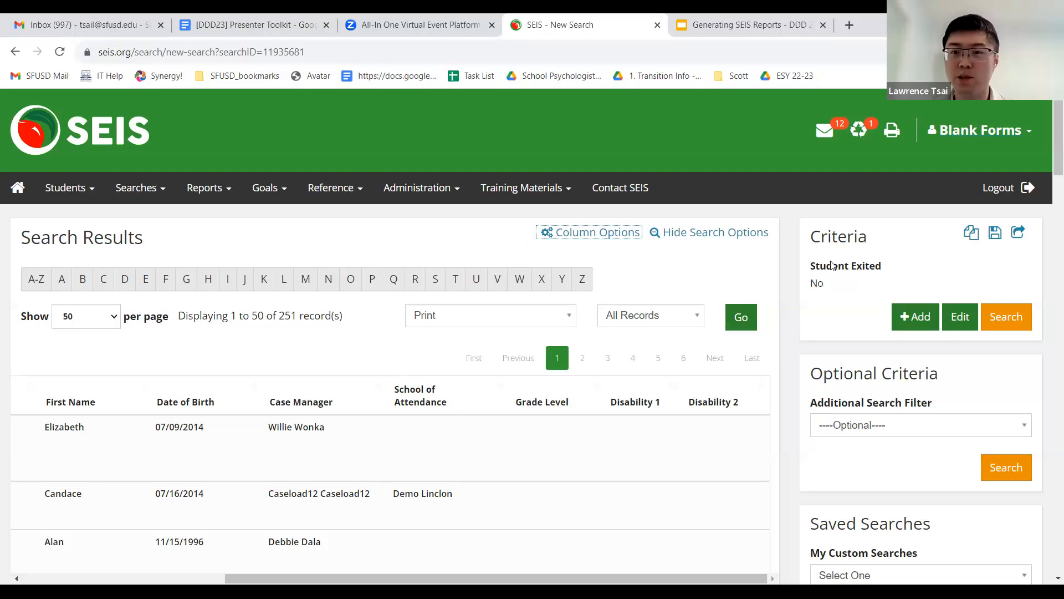
drag(900, 241, 797, 207)
click(821, 236)
double_click(810, 230)
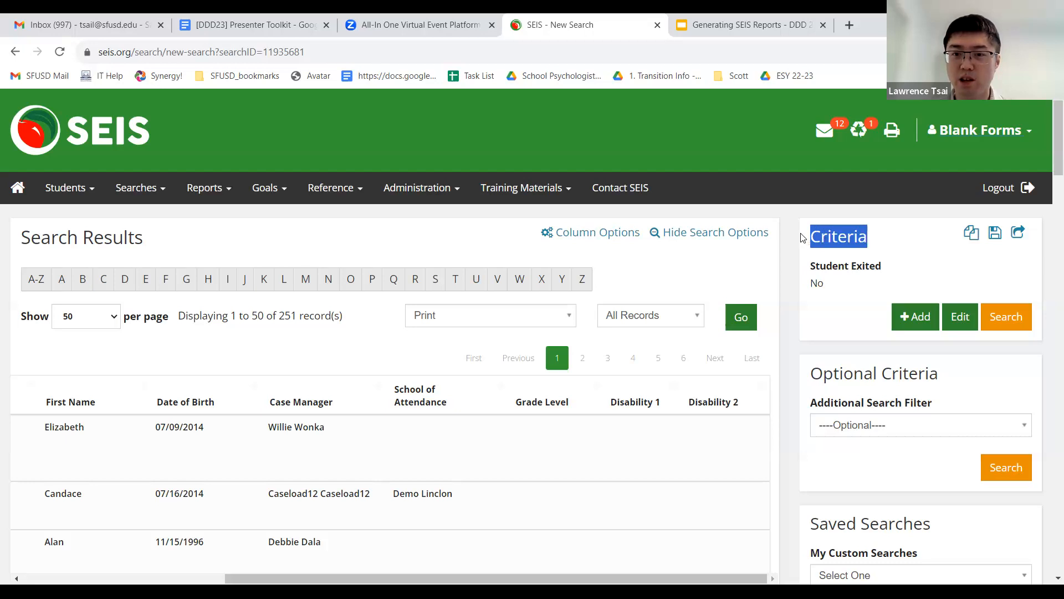
click(790, 254)
scroll(787, 253, down, 1)
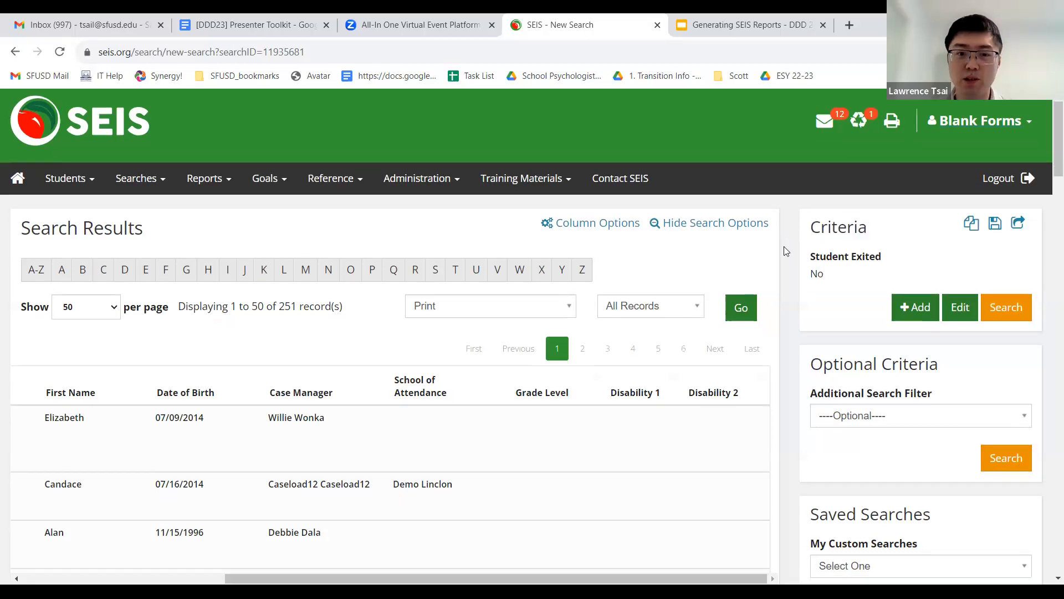
scroll(786, 251, down, 5)
scroll(786, 251, down, 3)
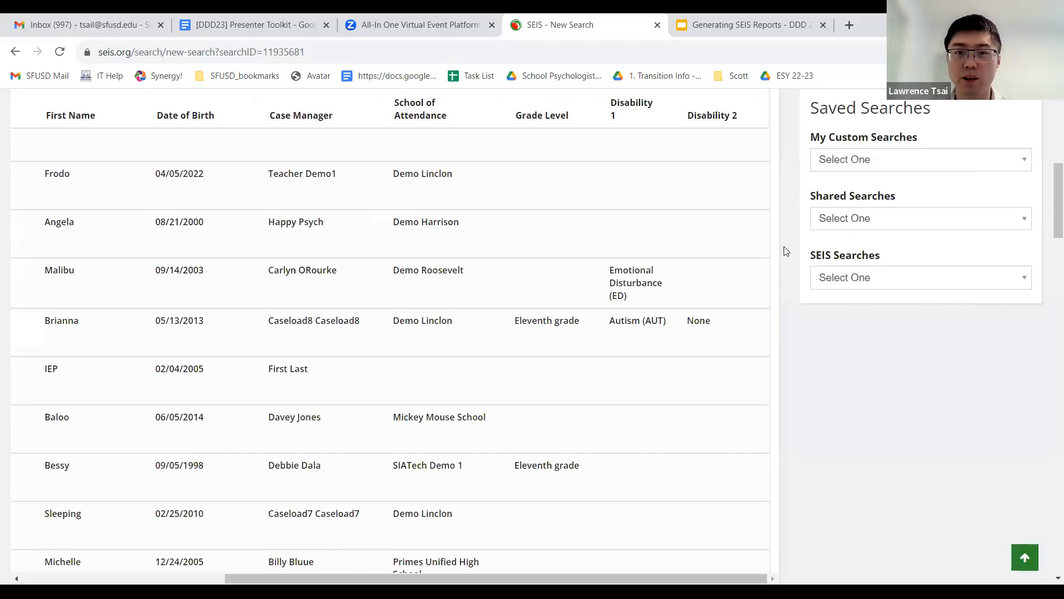
scroll(786, 251, up, 7)
scroll(787, 250, up, 1)
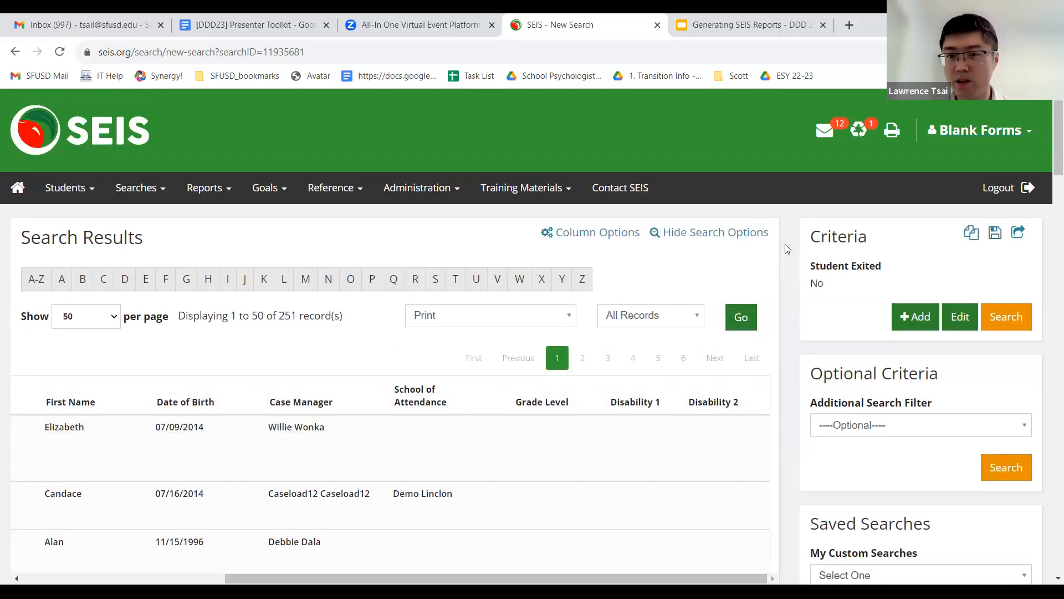
Add another search criterion below Student Exited and choose Grade Level as its field.
click(917, 318)
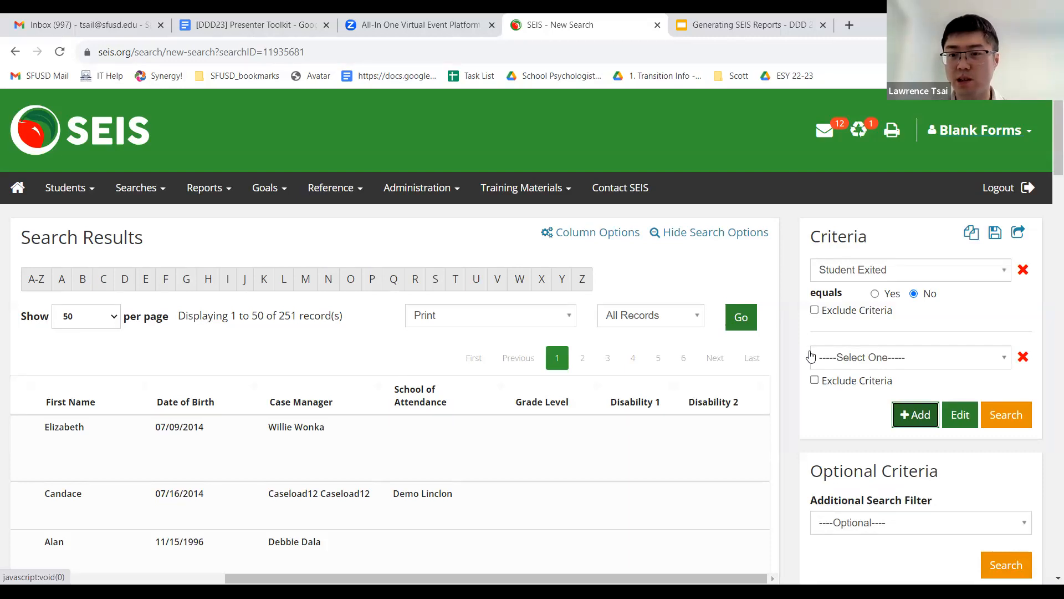
click(906, 355)
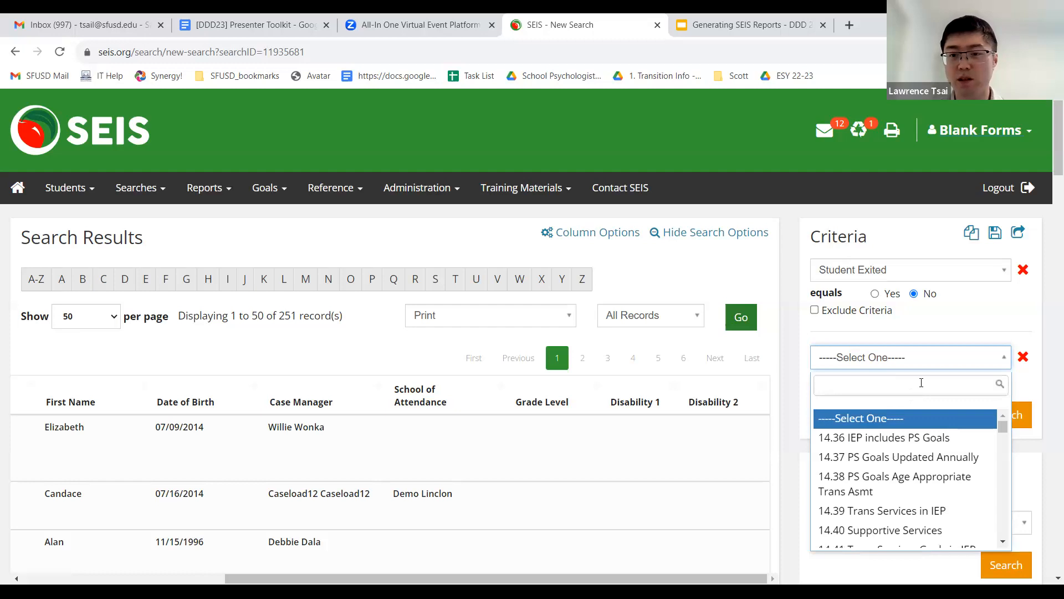
text(grra)
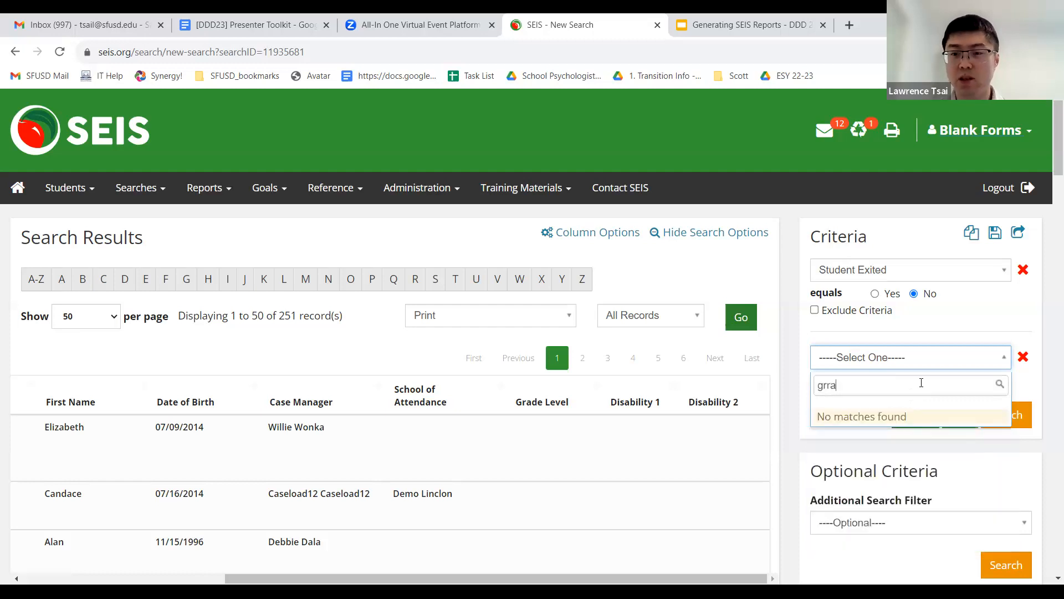
key(BackSpace)
key(BackSpace)
text(ade)
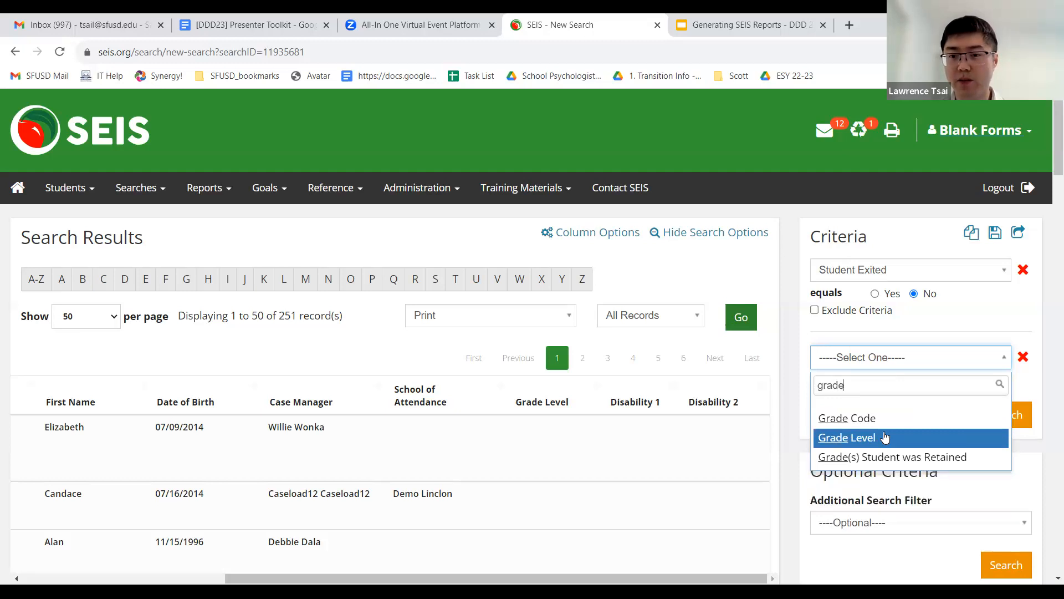
click(884, 437)
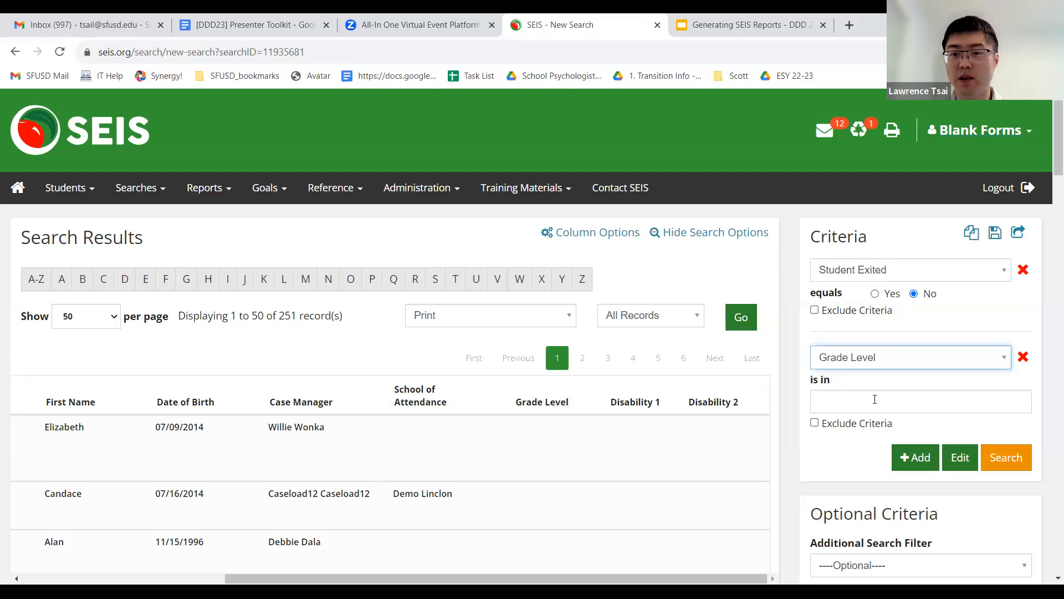
Set the Grade Level criterion to 11 Eleventh grade and run the search.
click(908, 410)
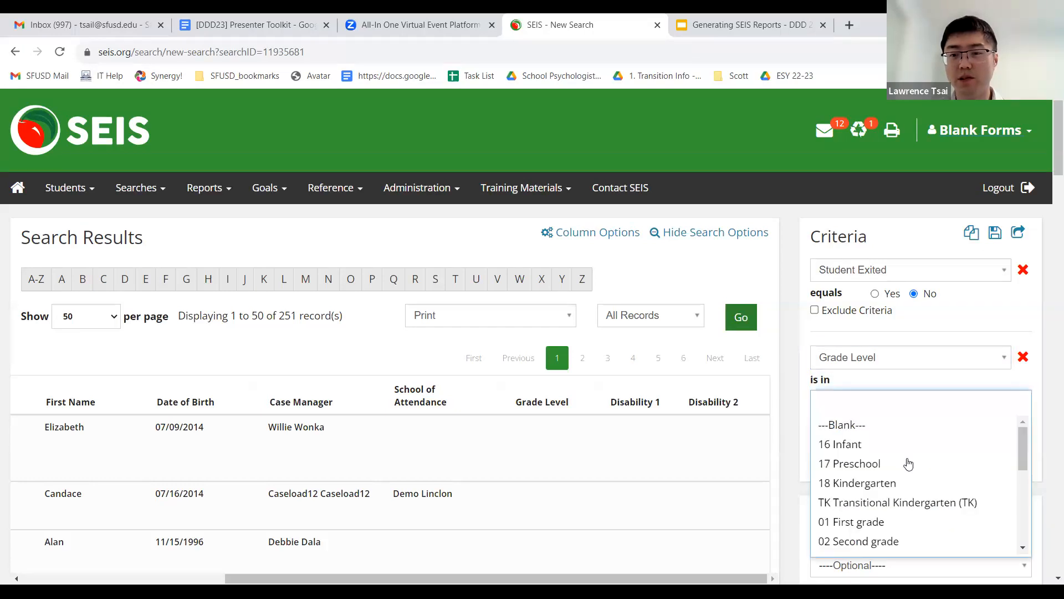
scroll(907, 465, down, 1)
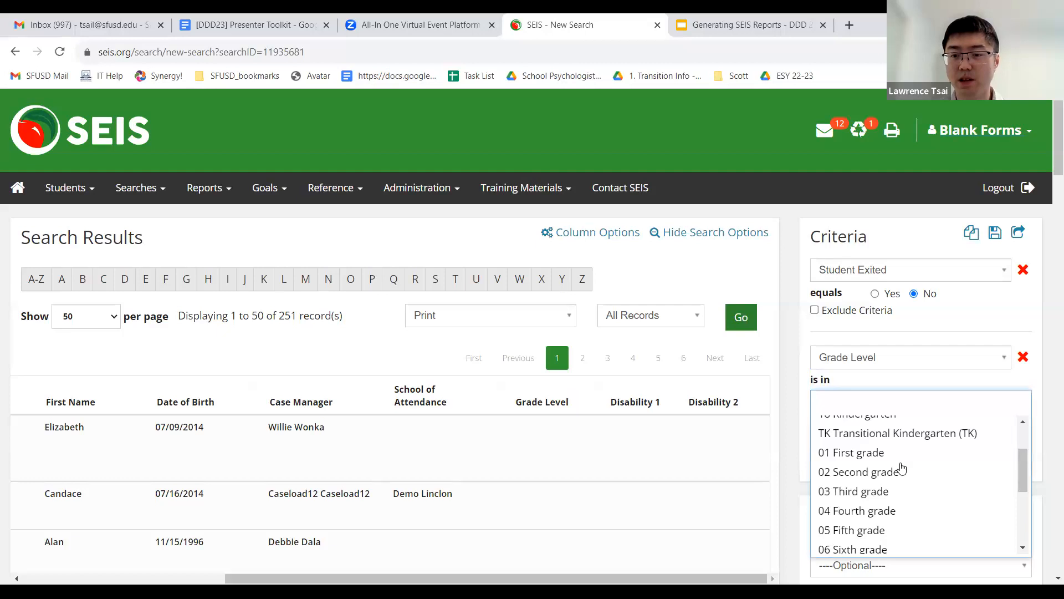
scroll(887, 496, down, 1)
scroll(881, 502, down, 1)
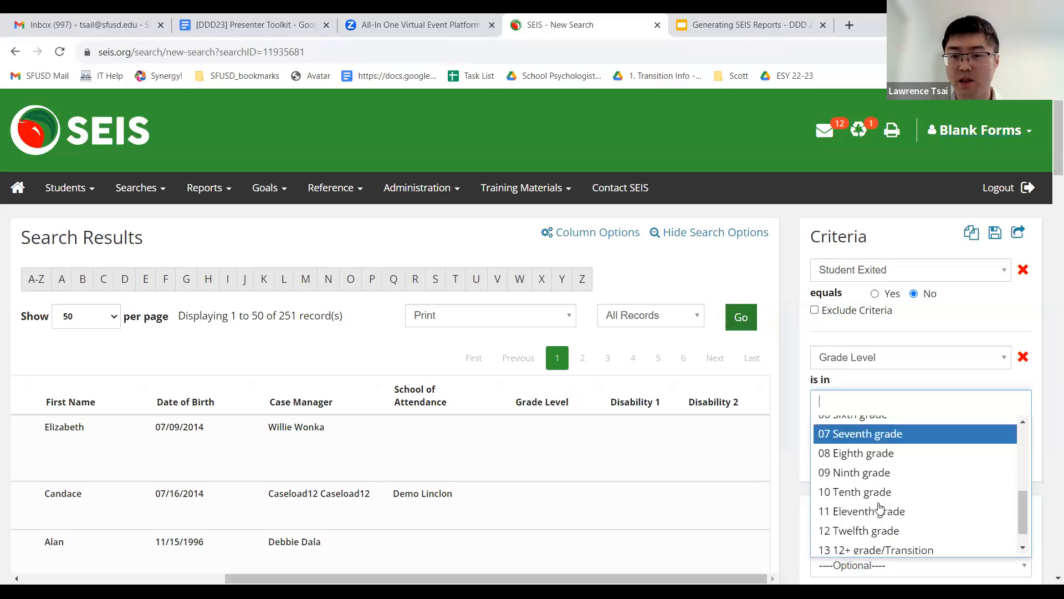
scroll(880, 507, down, 1)
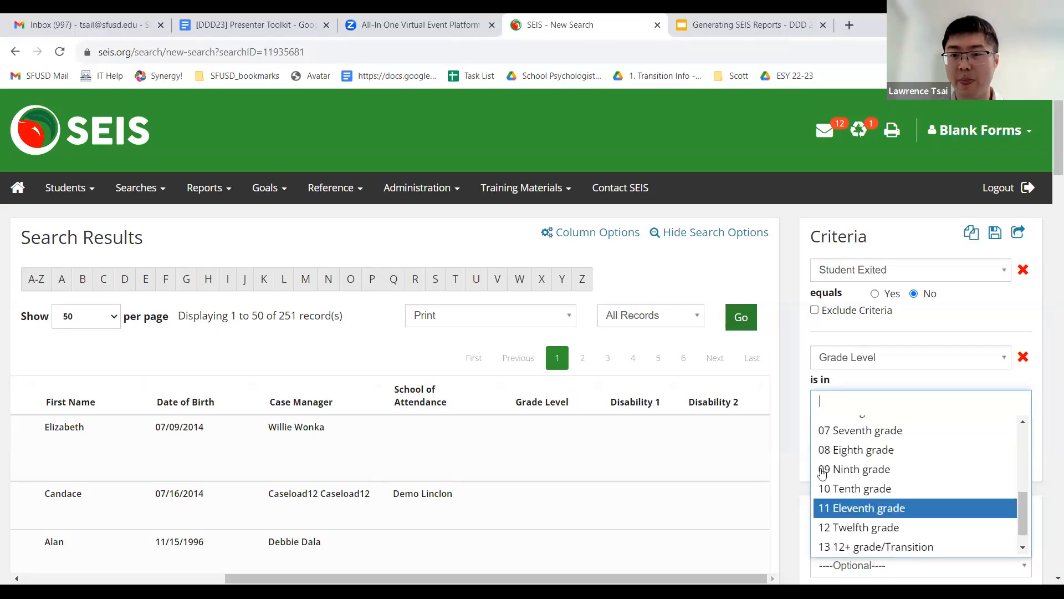
click(880, 507)
click(805, 447)
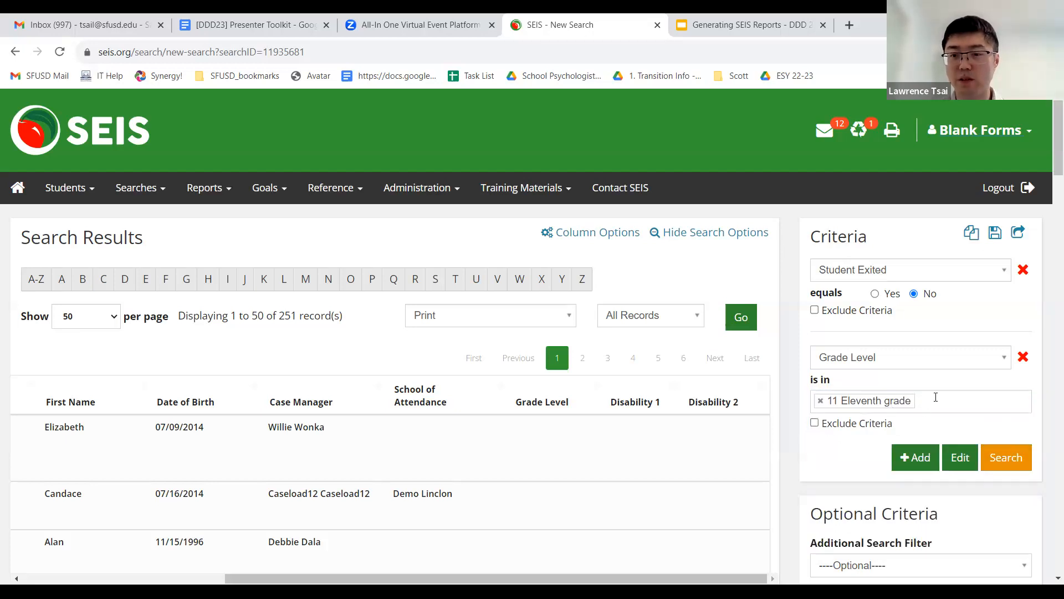
click(1005, 461)
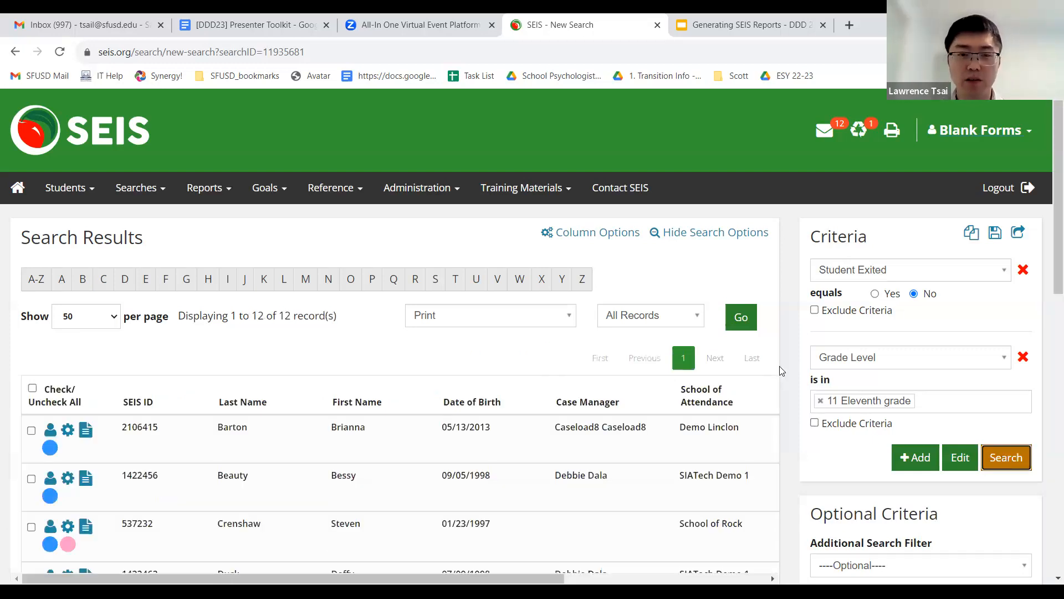
Examine the Grade Level, Disability 1 and Disability 2 values of the students in the eleventh-grade search results.
scroll(782, 370, down, 1)
scroll(780, 370, down, 1)
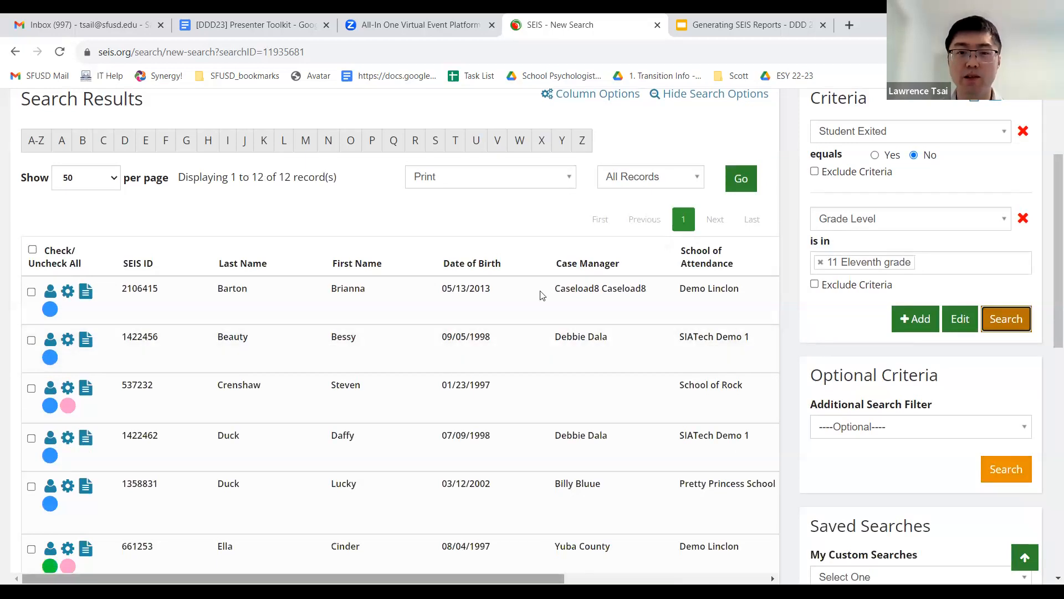
scroll(543, 262, right, 5)
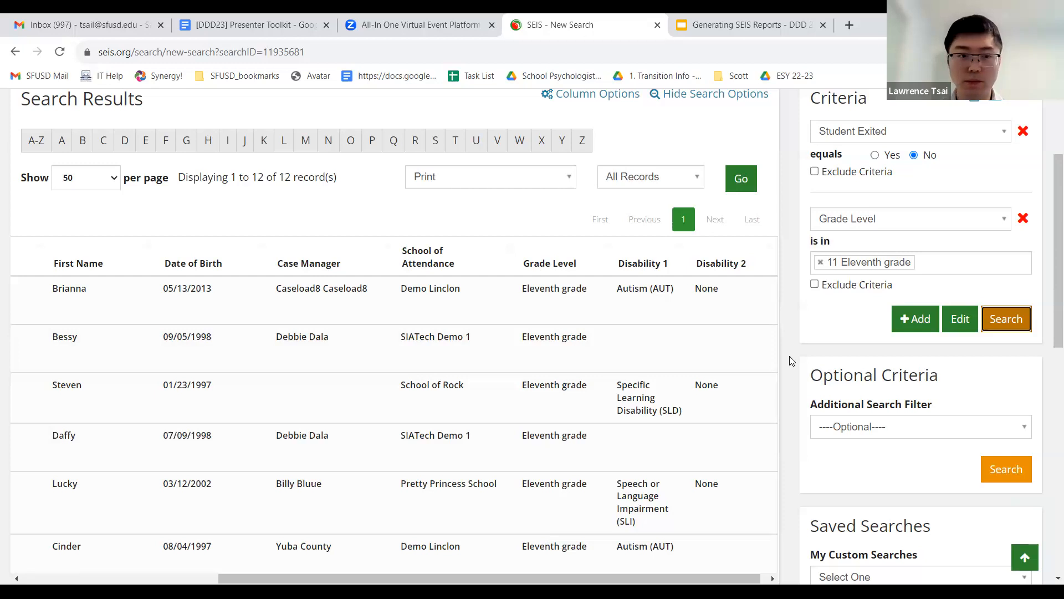
scroll(791, 361, up, 3)
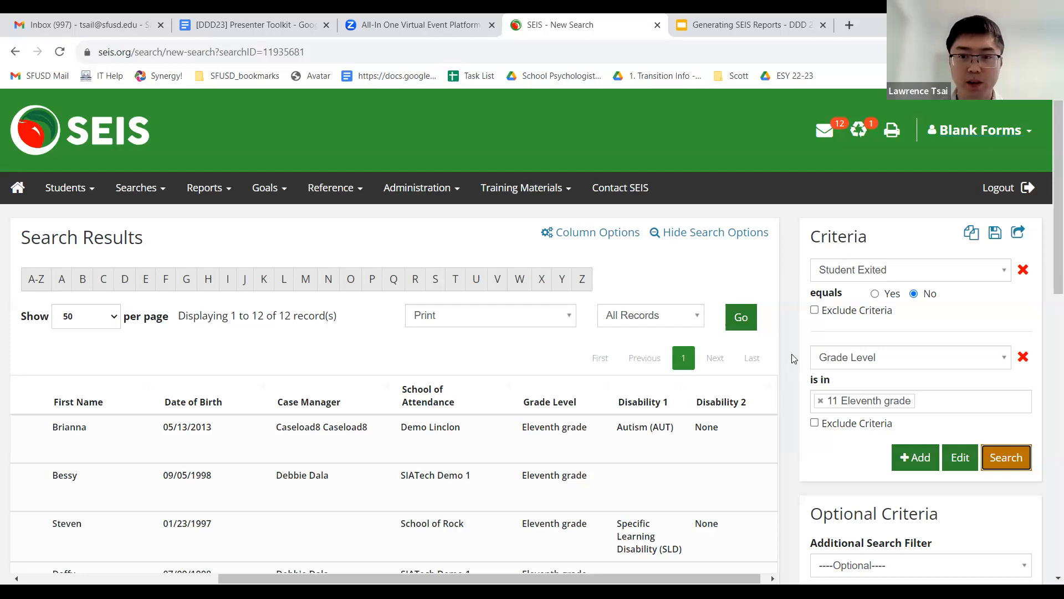
click(788, 352)
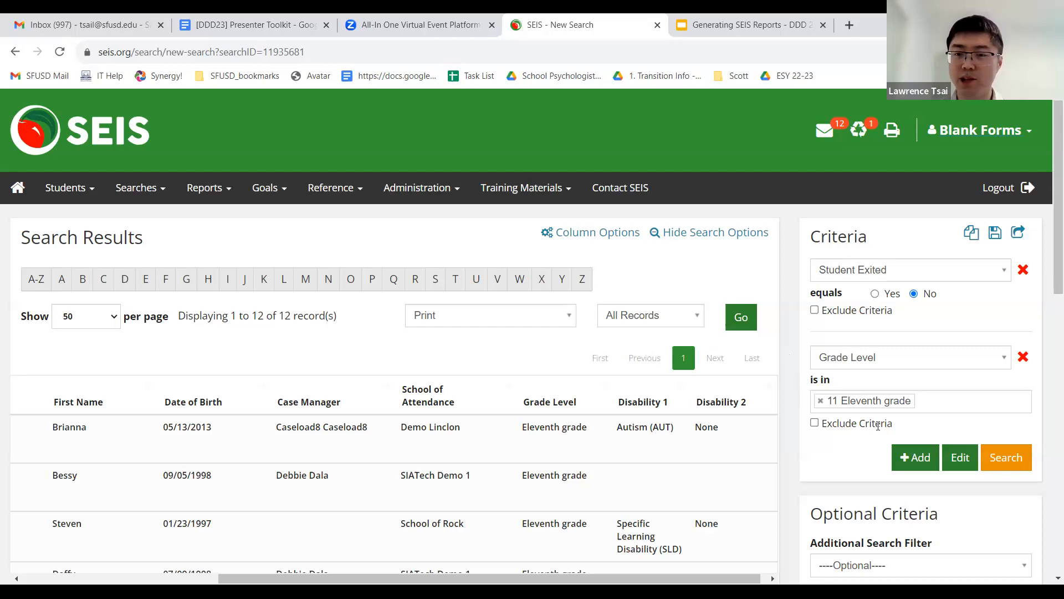
Turn on Exclude Criteria for the eleventh-grade Grade Level criterion and run the search again.
drag(889, 424, 822, 424)
click(826, 424)
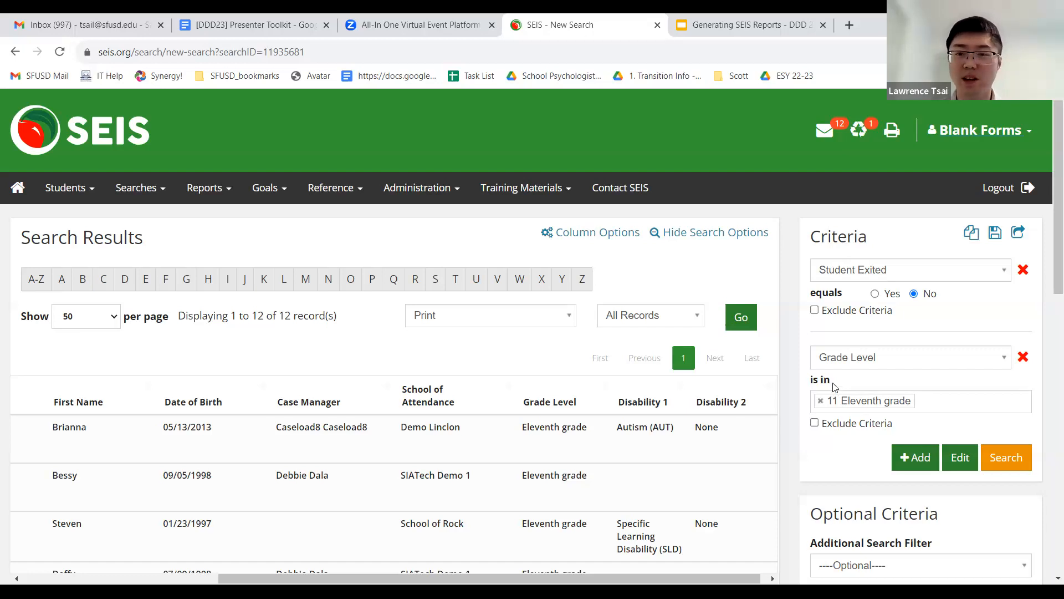
click(814, 423)
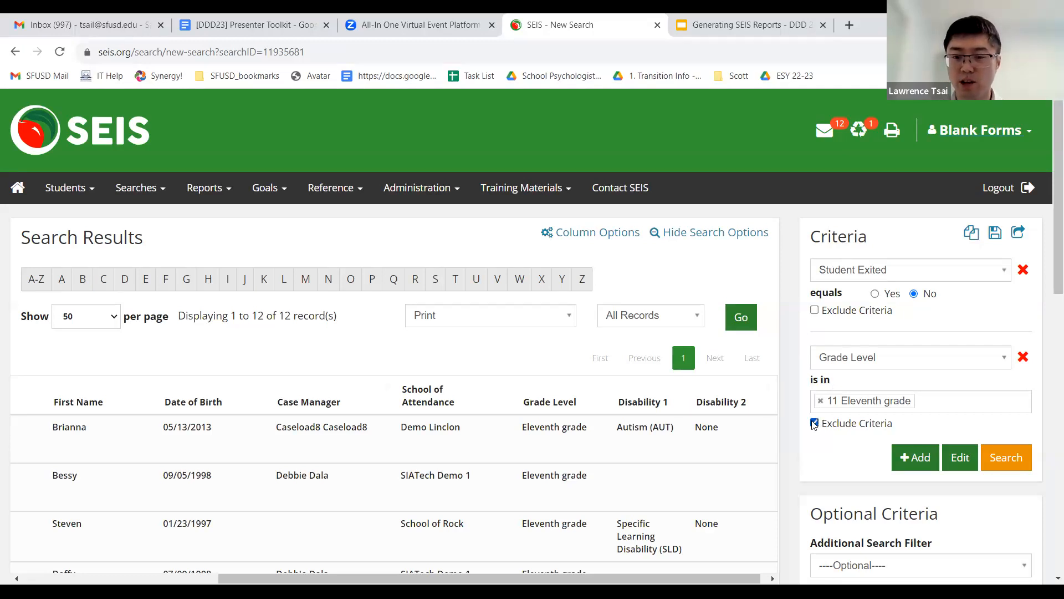
click(1002, 458)
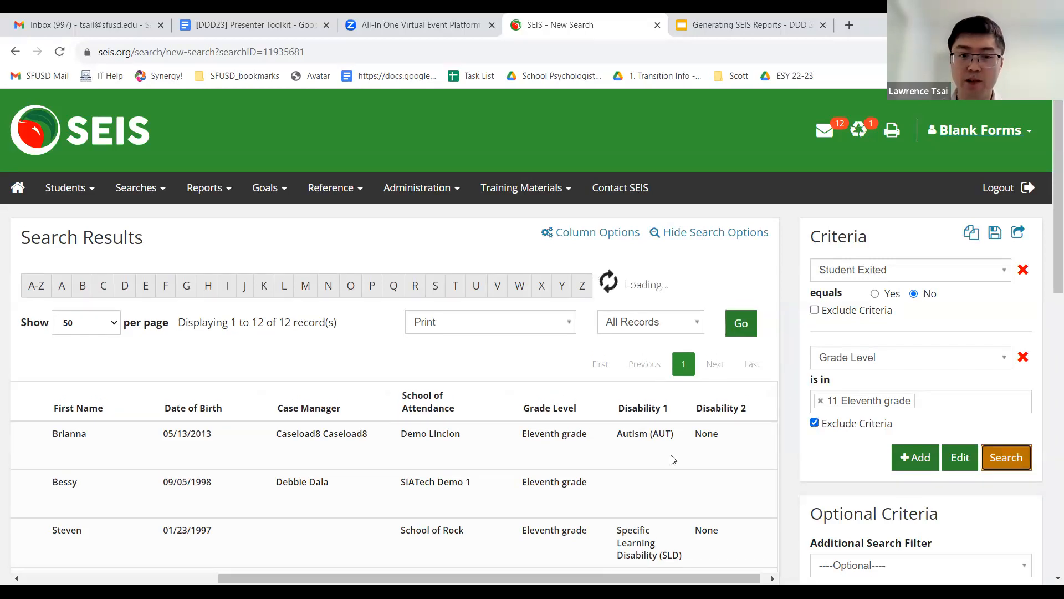
Review the columns of the new search results and the report's column options without changing them.
click(687, 578)
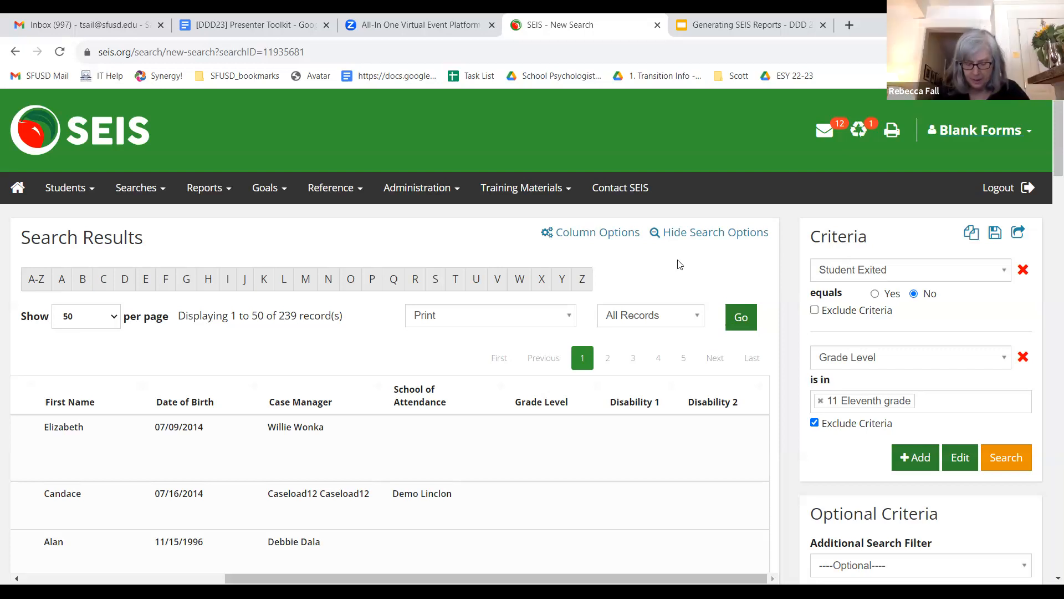
click(612, 238)
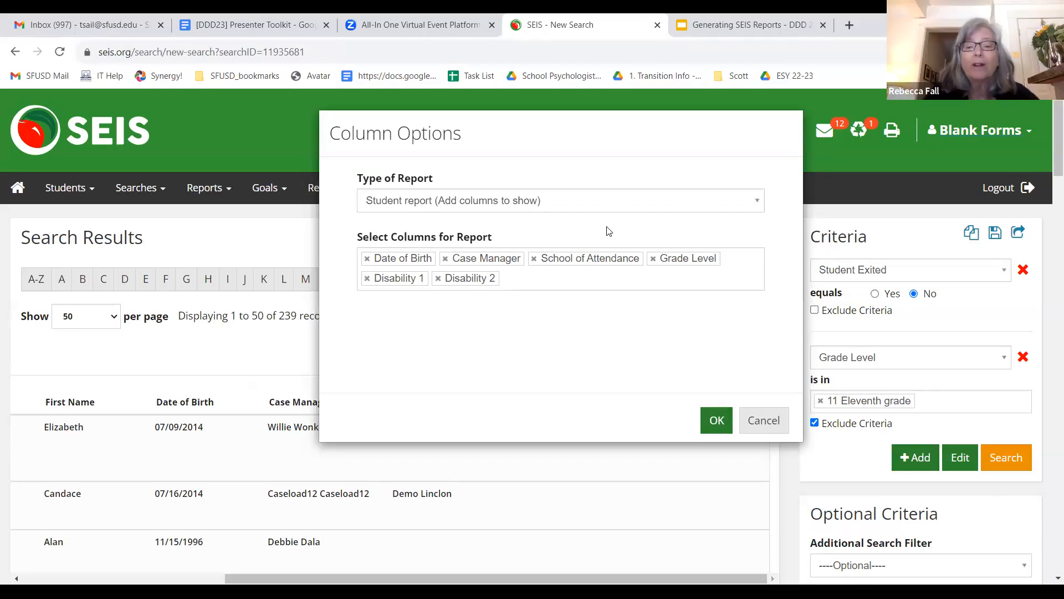
click(760, 421)
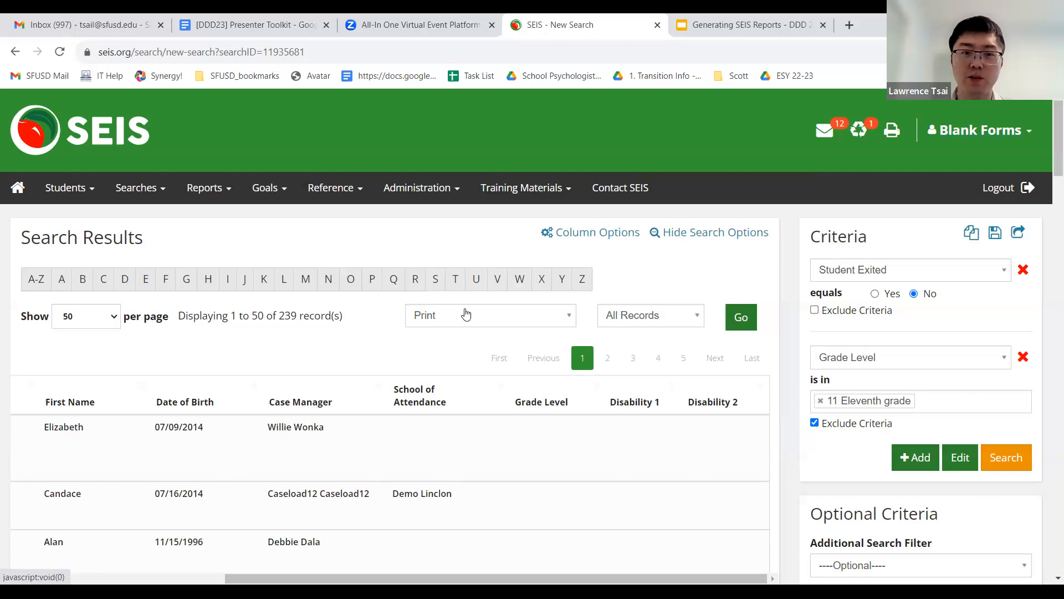
Download the data of all records in the search results and open the downloaded file in Excel.
click(526, 321)
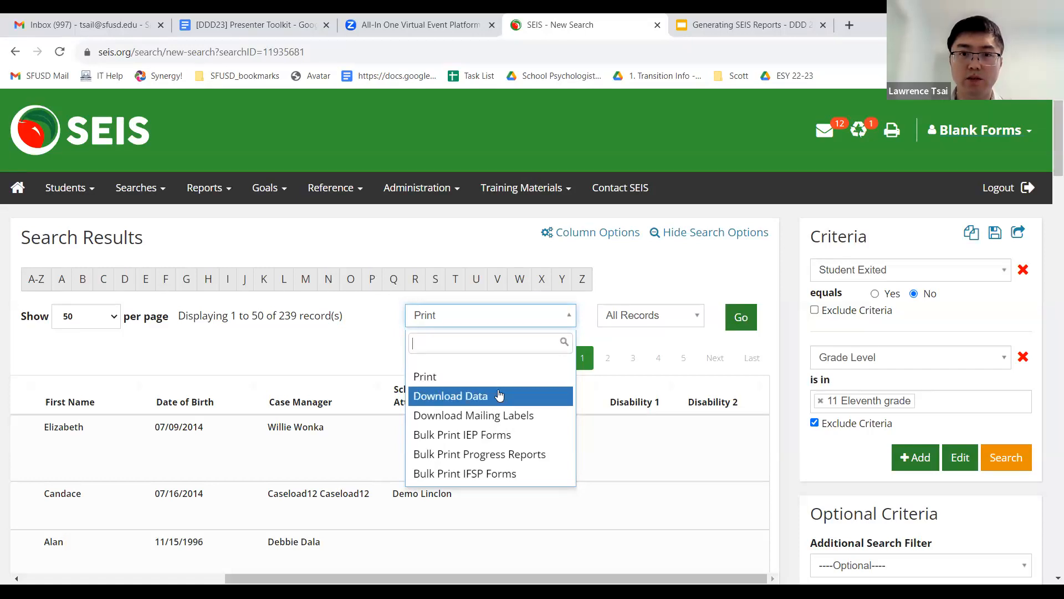
click(501, 395)
click(623, 277)
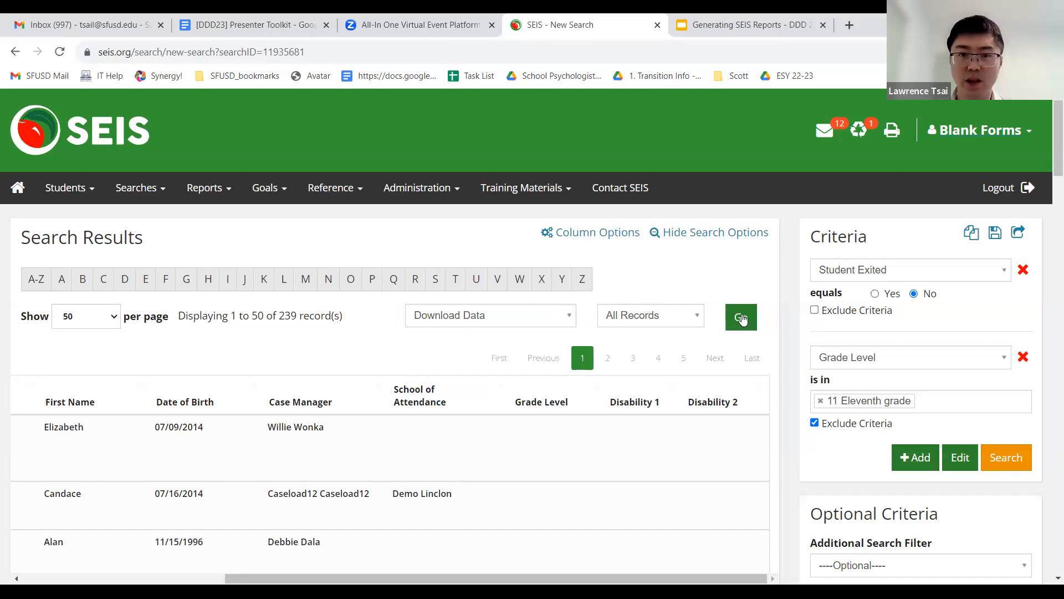
click(741, 318)
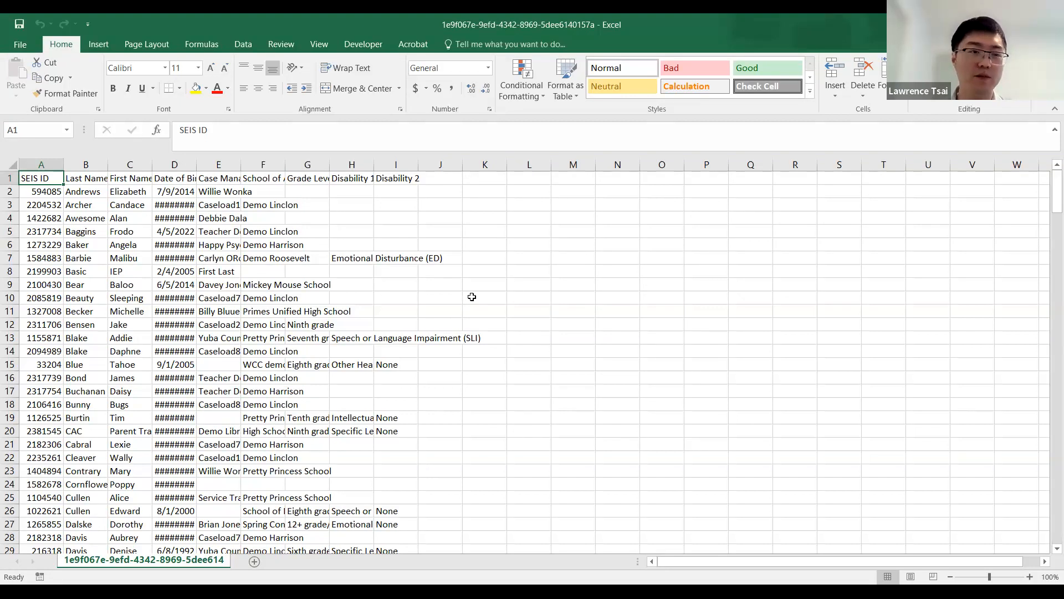
Fit the width of all worksheet columns to their contents.
click(11, 162)
double_click(61, 163)
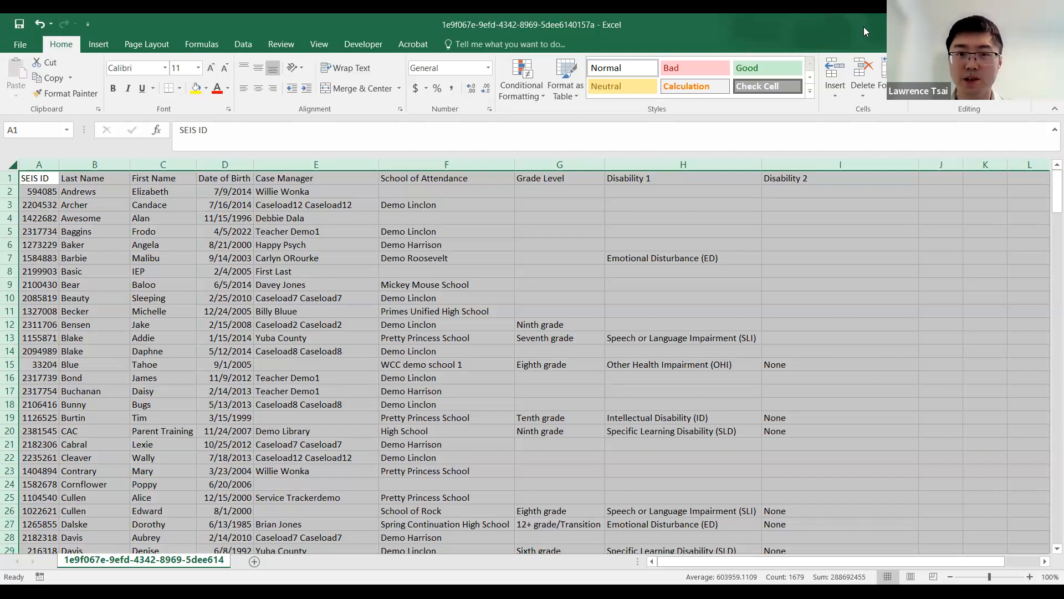
key(alt+Tab)
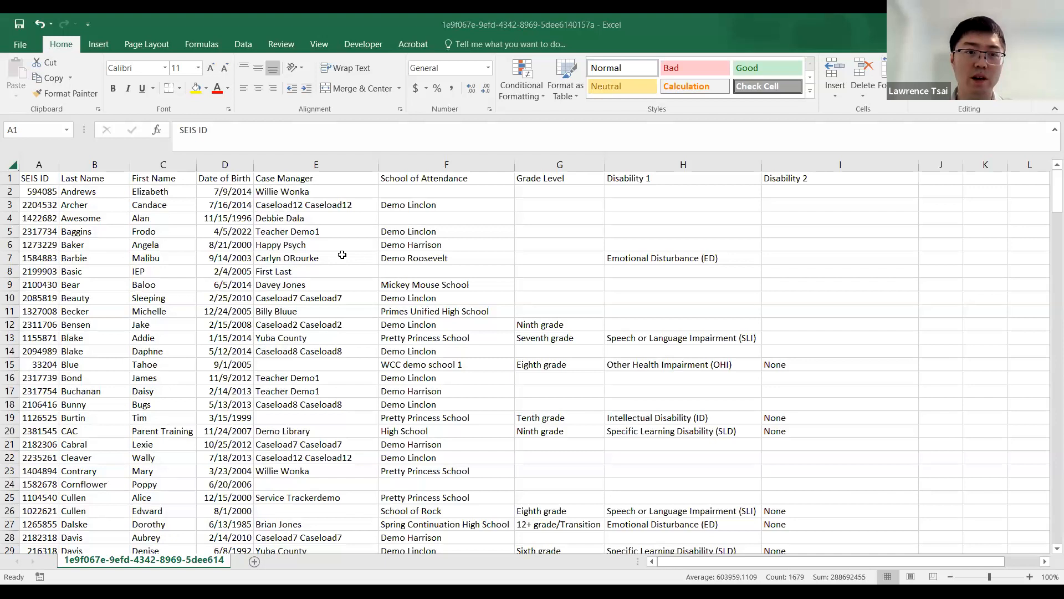
Turn on filtering for the header row of the whole worksheet.
click(12, 164)
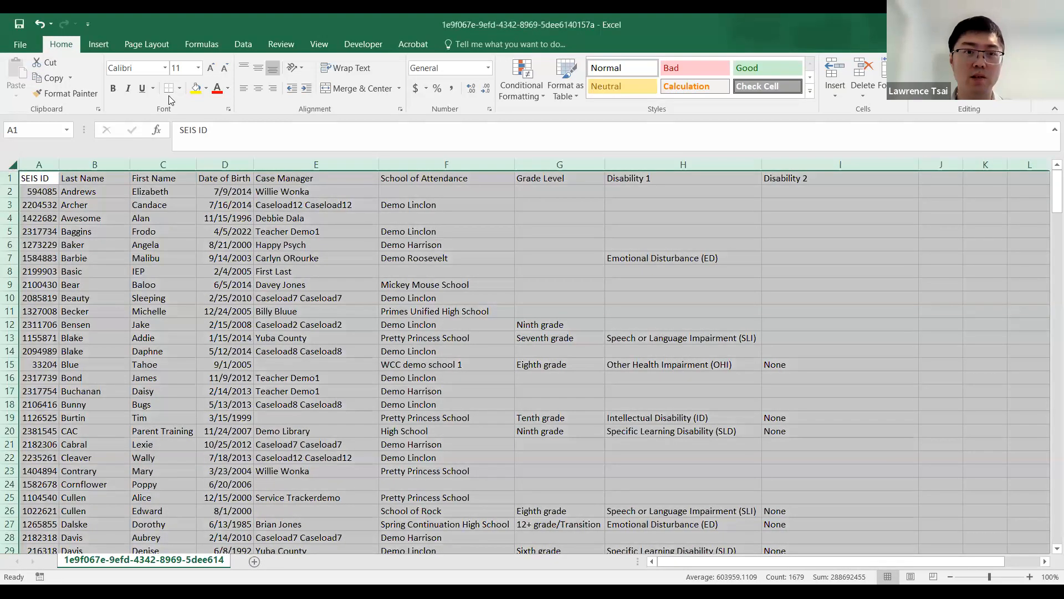
click(244, 45)
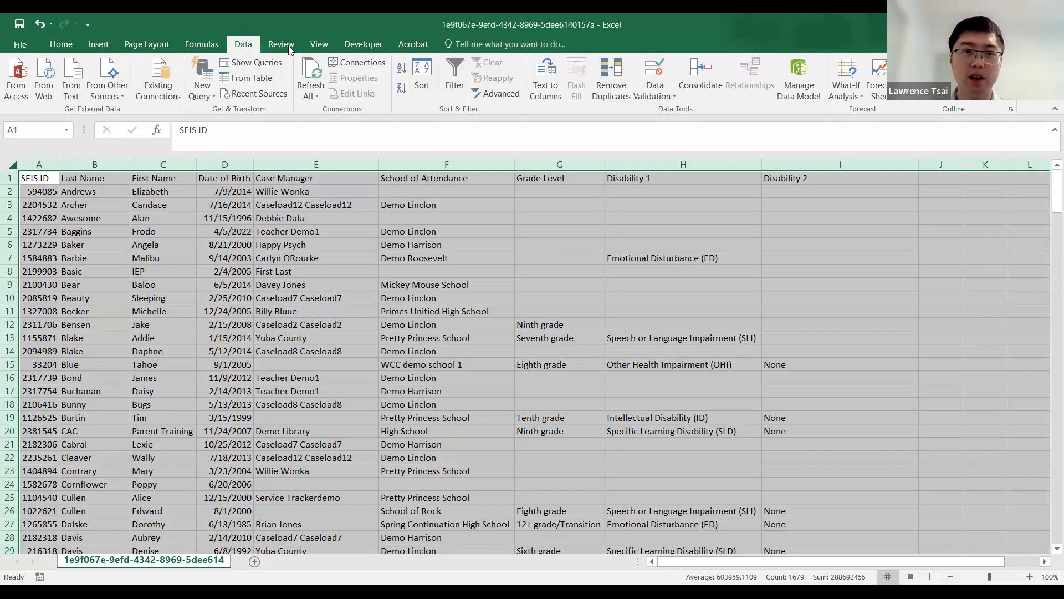
click(454, 66)
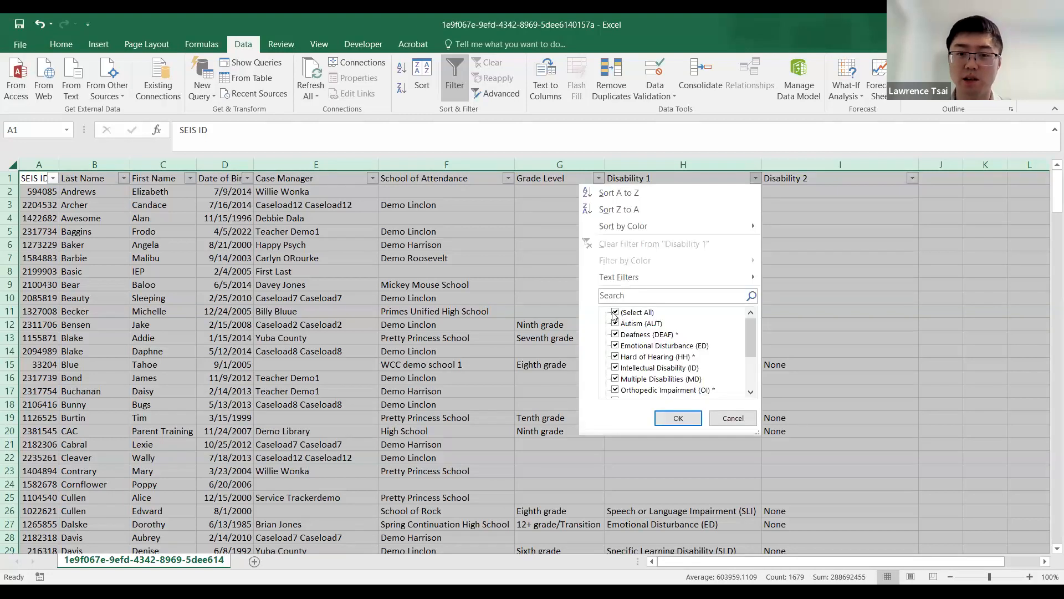
Filter the Disability 1 column to only Emotional Disturbance (ED) and check the filtered entries.
click(614, 312)
click(615, 345)
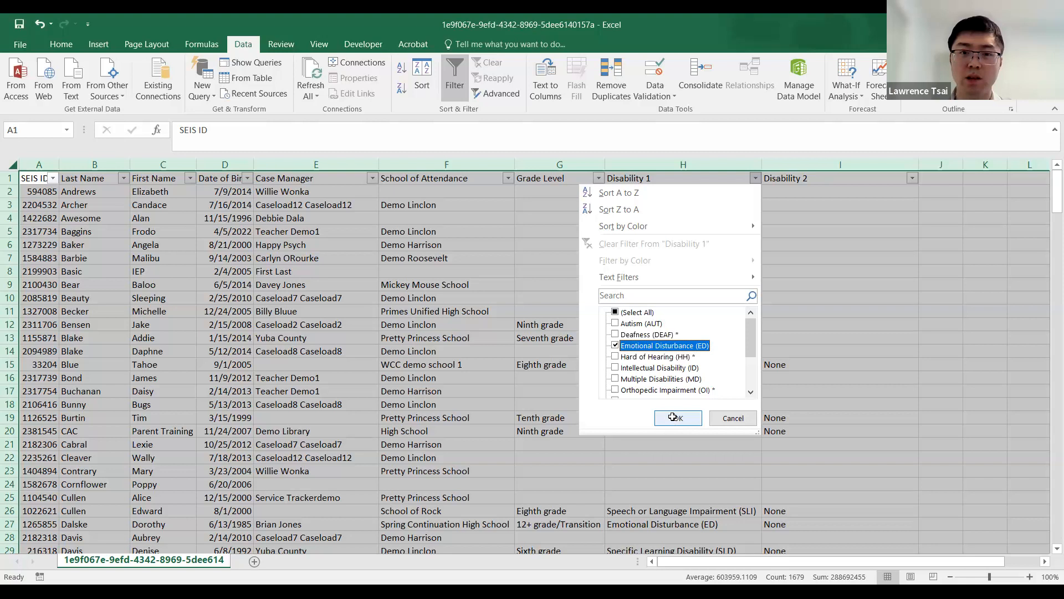
click(676, 420)
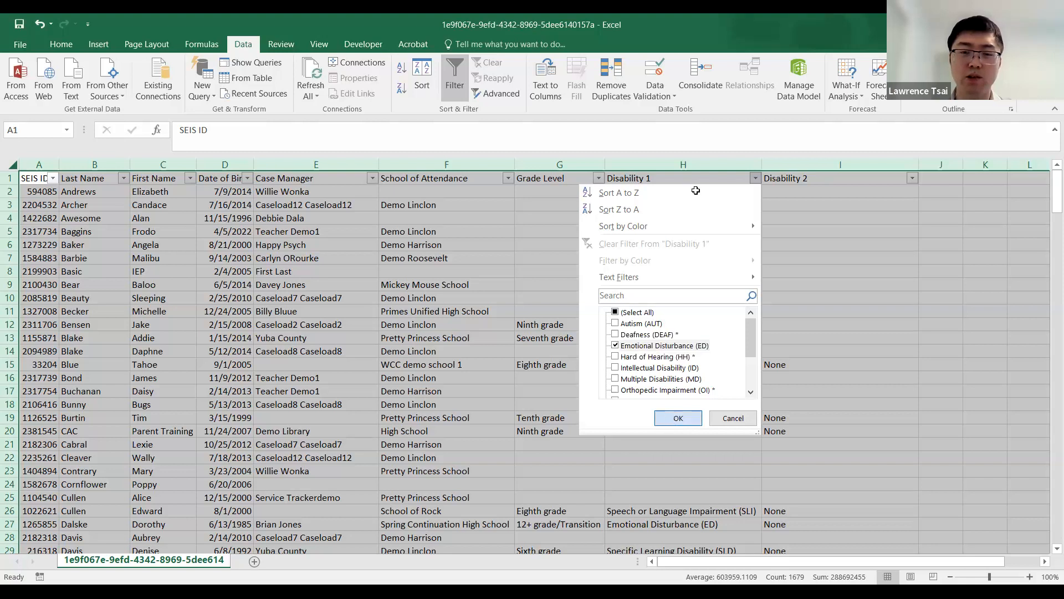
drag(745, 193, 700, 345)
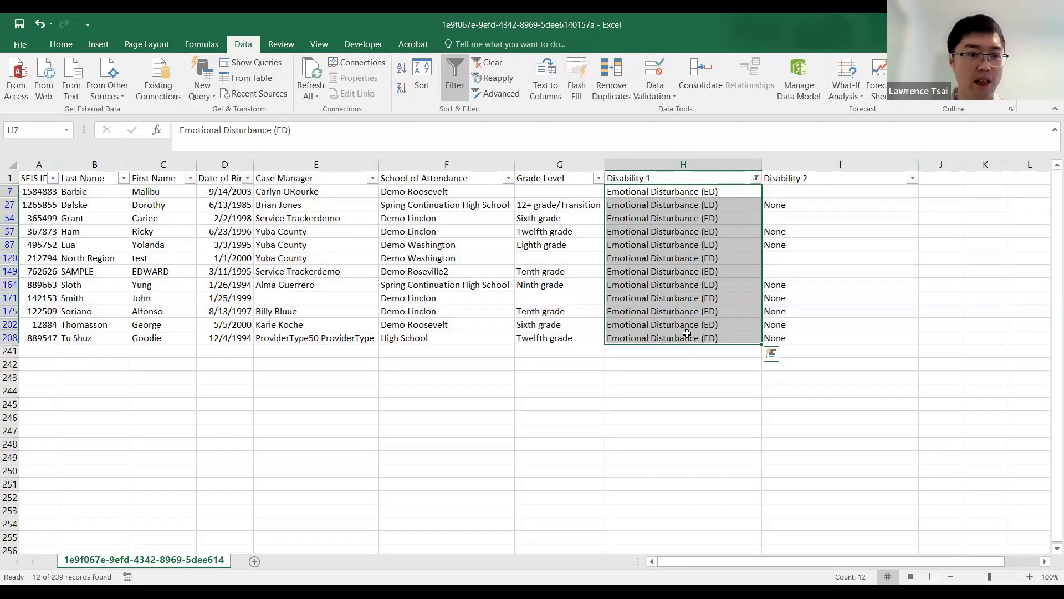
click(691, 334)
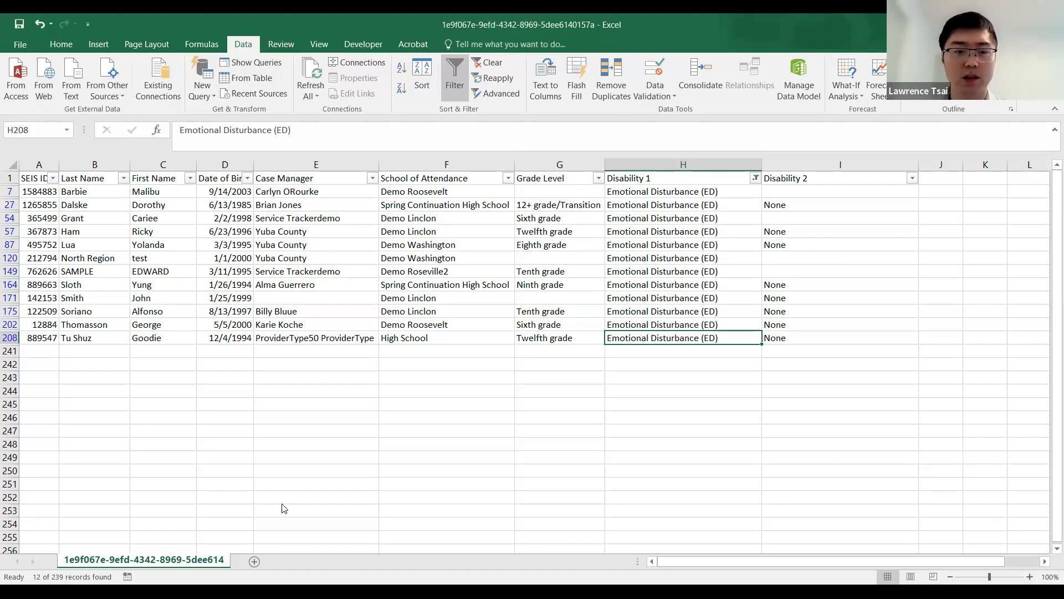
Switch back to SEIS in the browser and start a new student search.
key(alt+Tab)
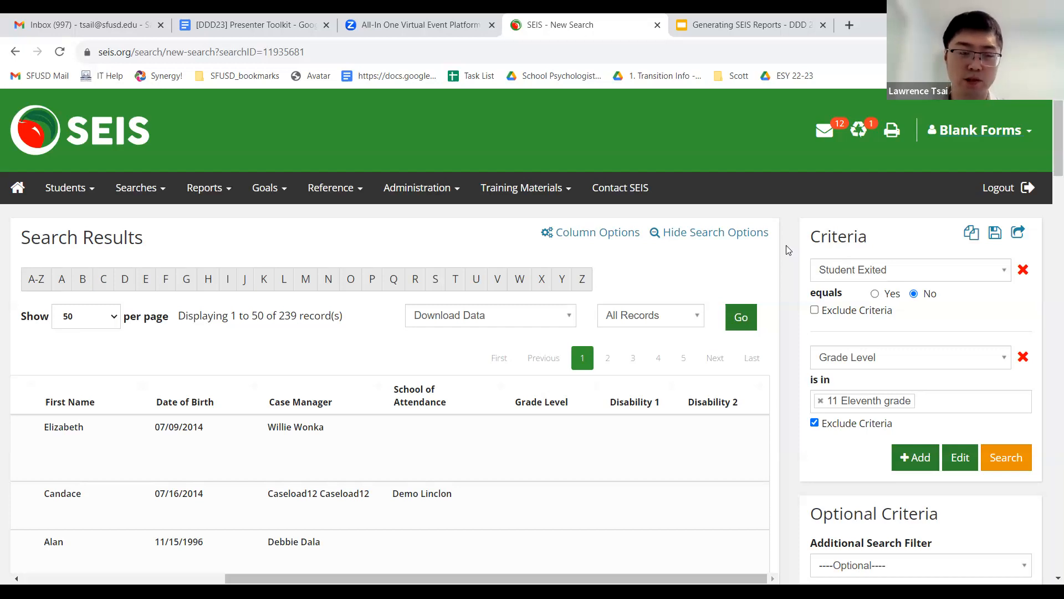
click(183, 160)
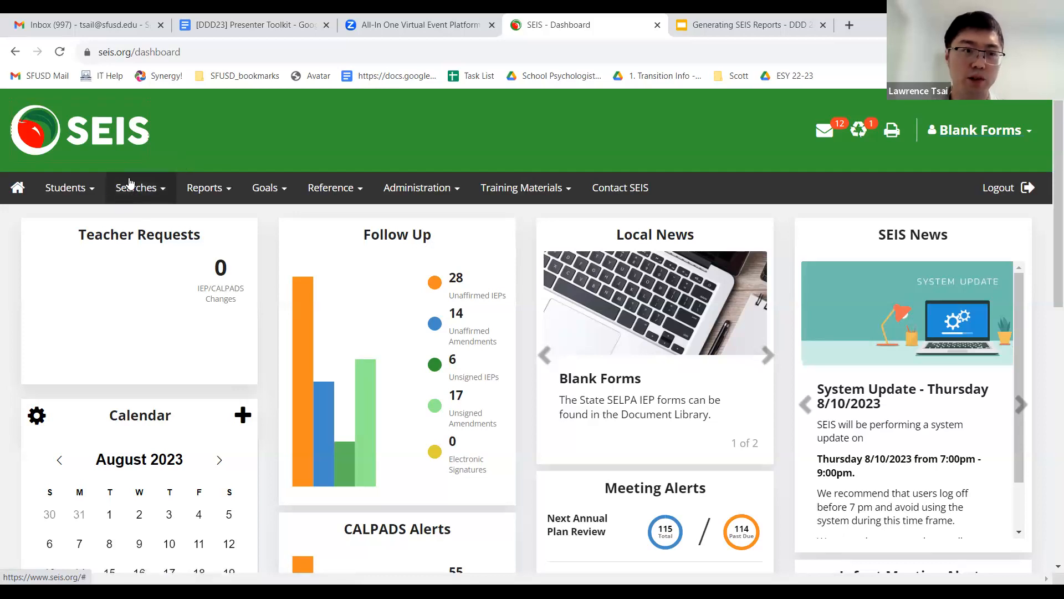
click(155, 190)
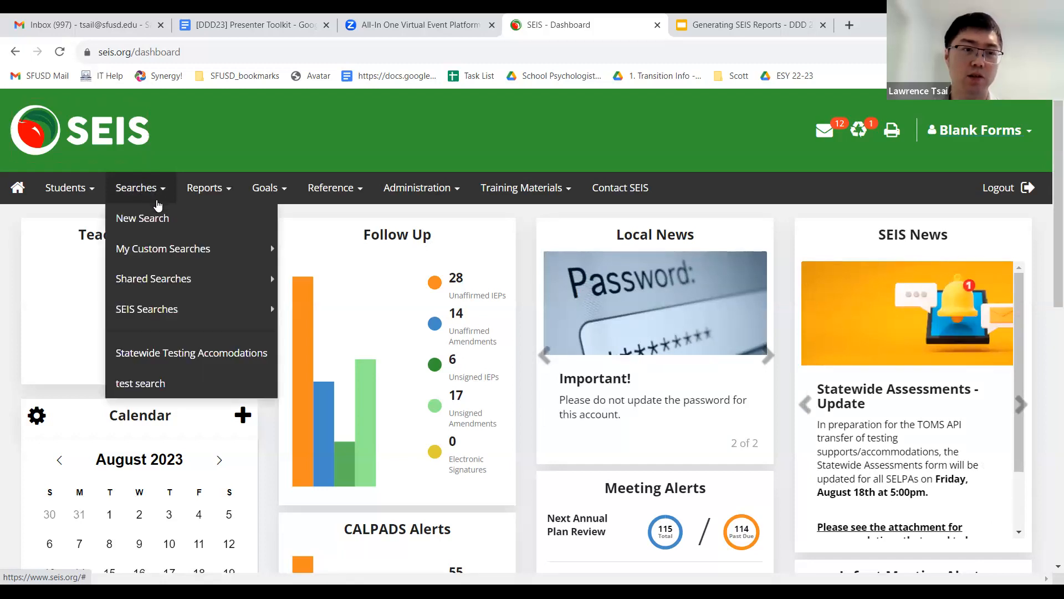
click(180, 217)
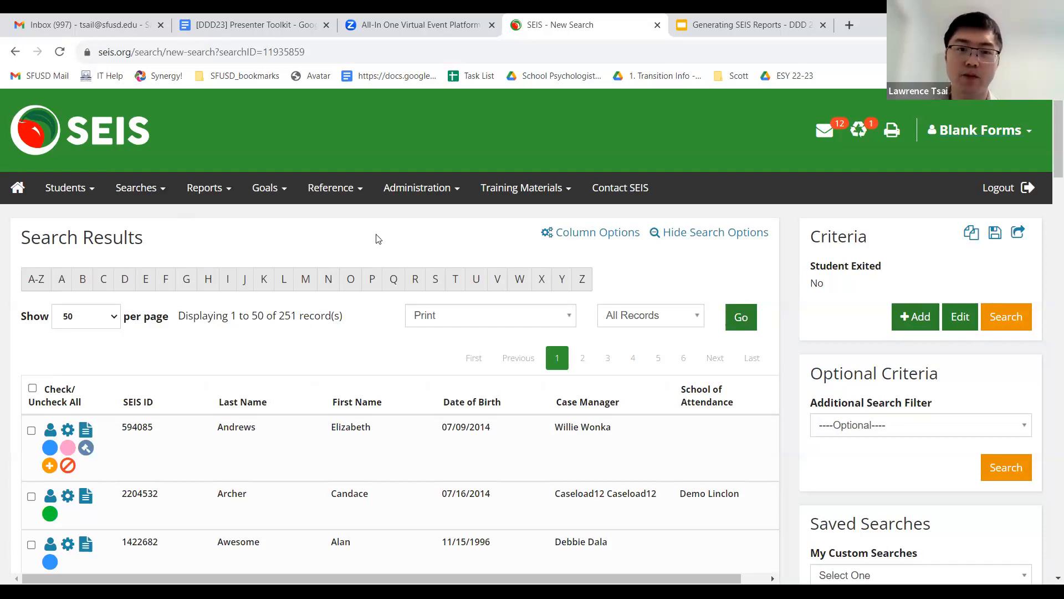
Set the new search's report type to Current service report (Only students with services will show up).
click(586, 233)
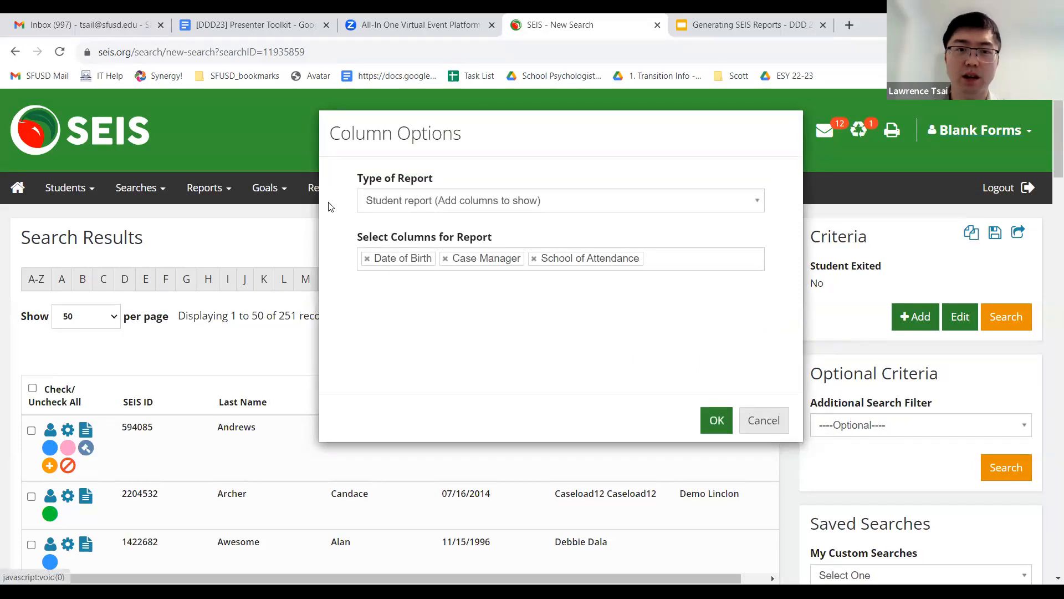
drag(359, 178, 475, 183)
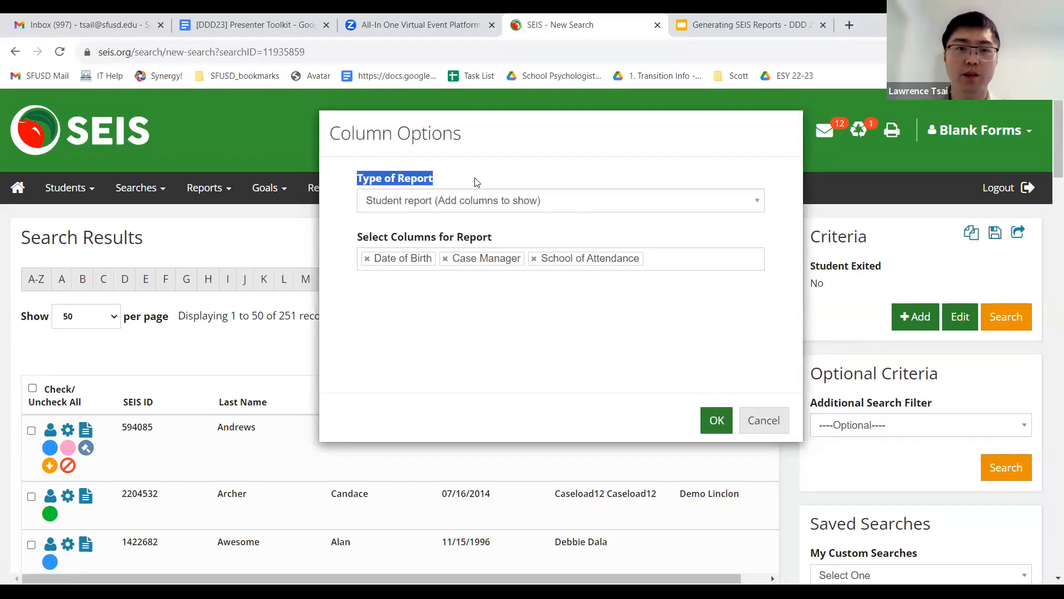
click(475, 183)
click(549, 202)
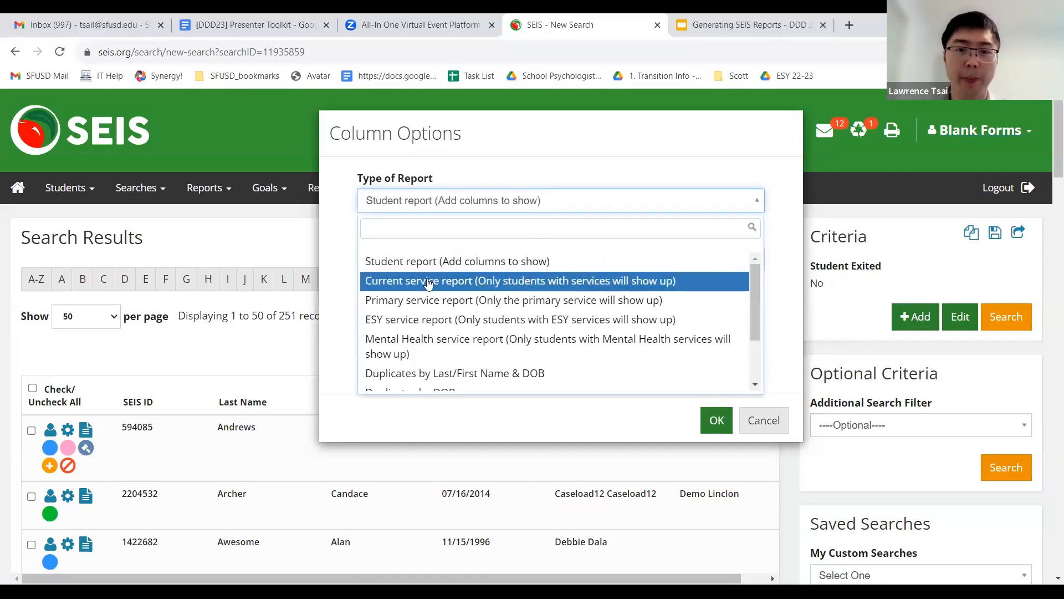
click(514, 283)
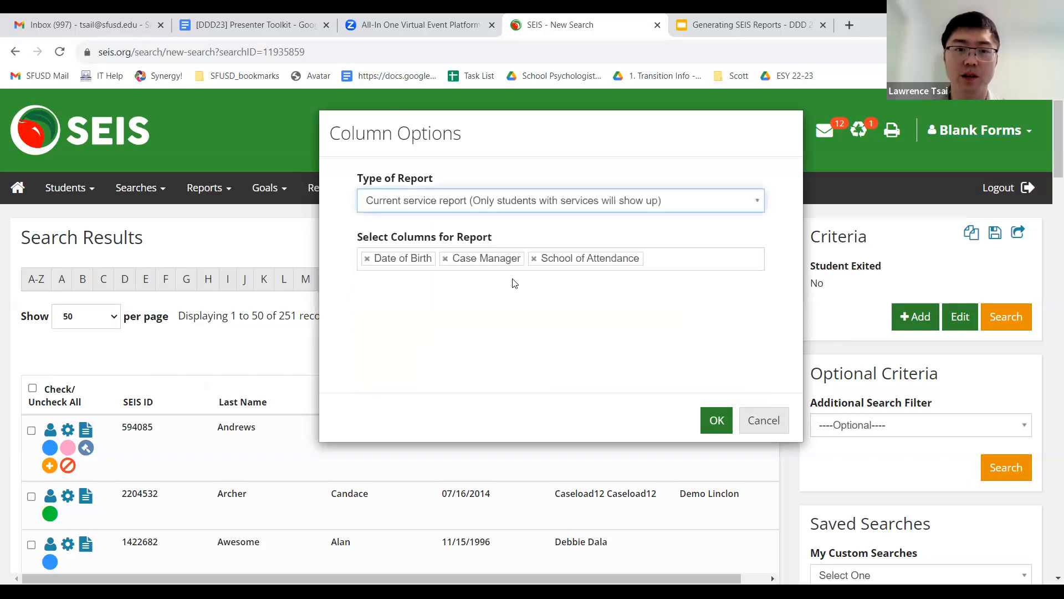
click(580, 311)
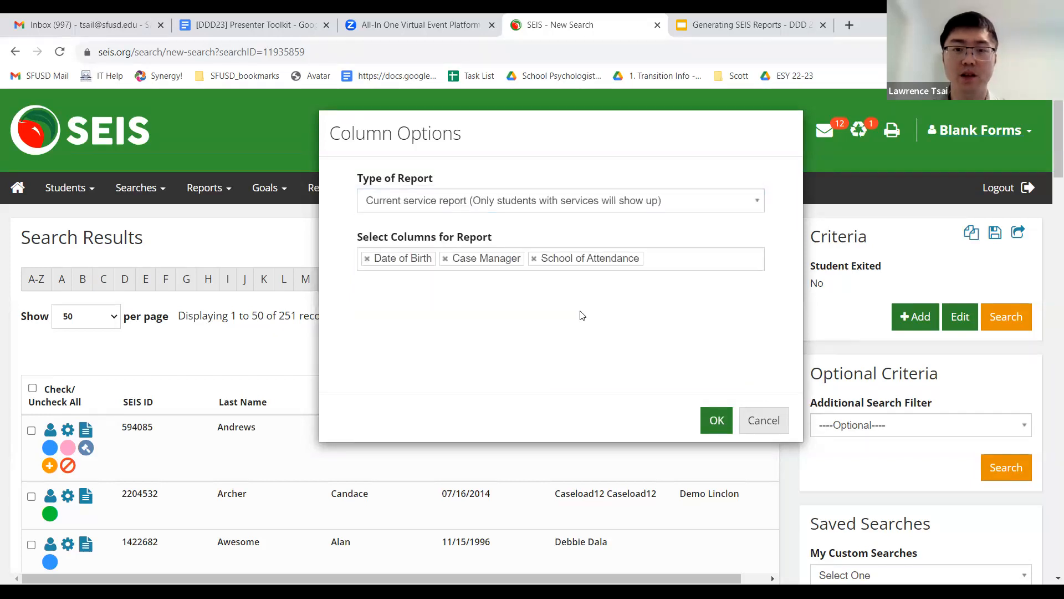
Add the Disability 1 and Disability 2 columns to the current service report and apply the column options.
click(713, 264)
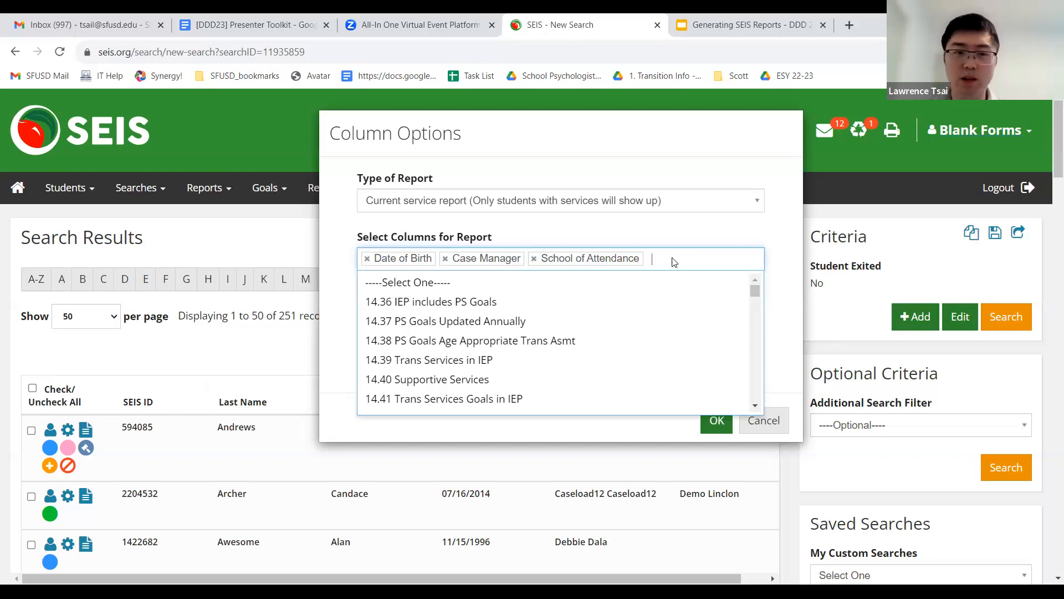
text(dis)
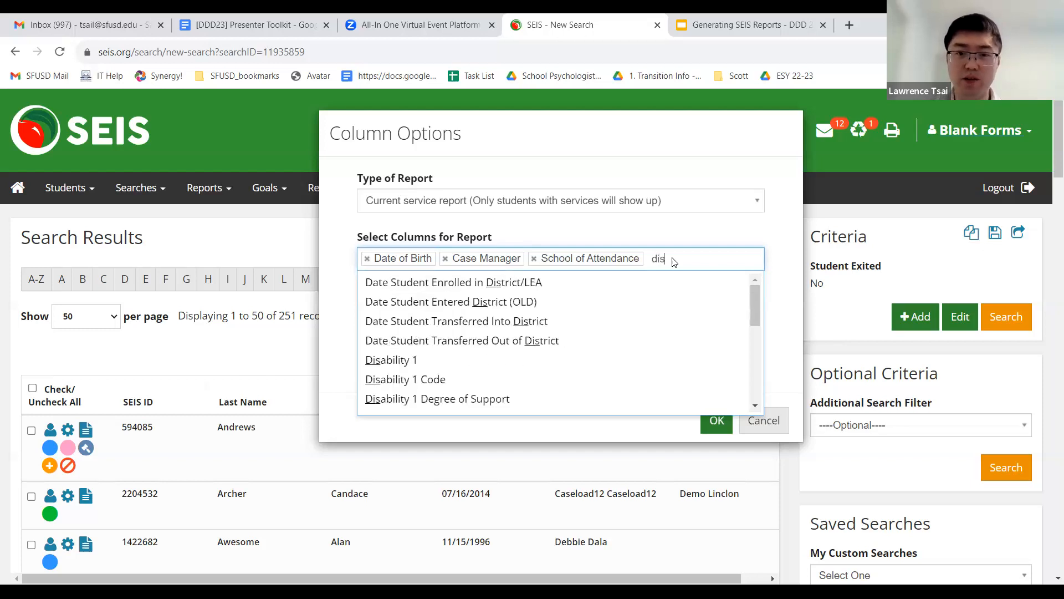
text(abili)
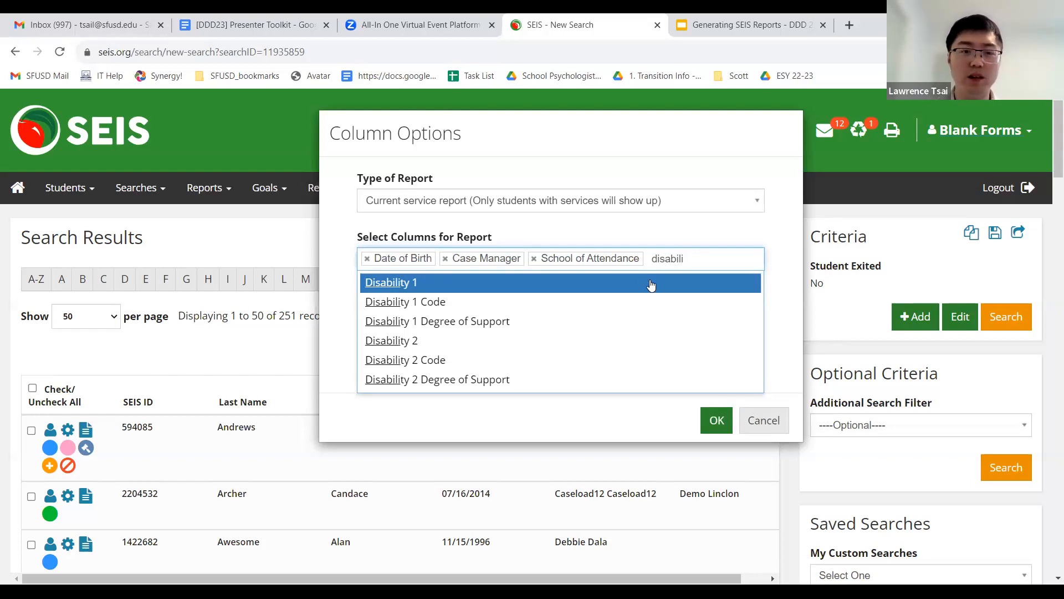
click(652, 285)
text(d)
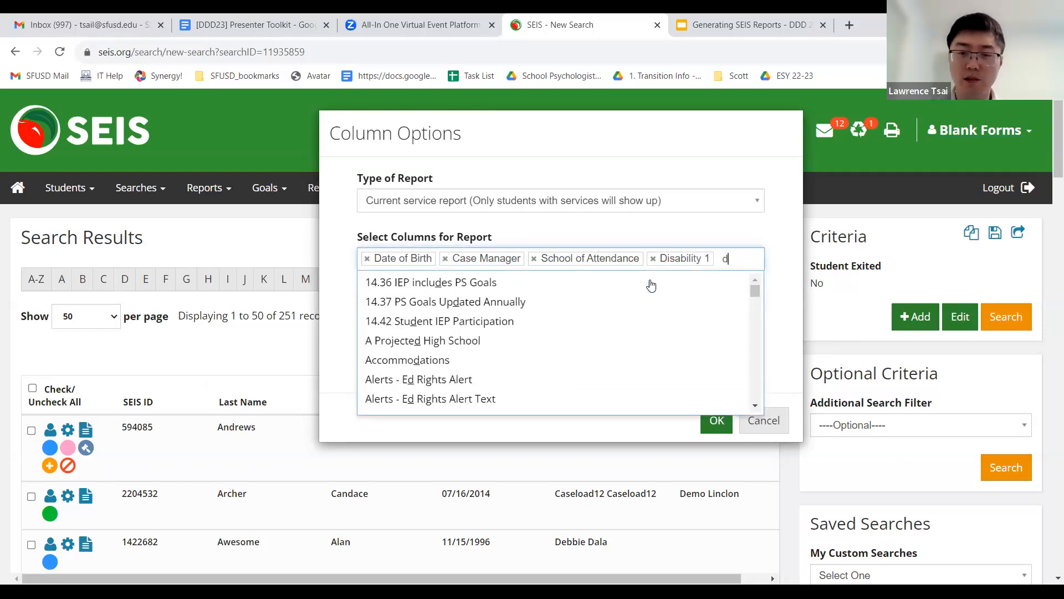
text(isablisabil)
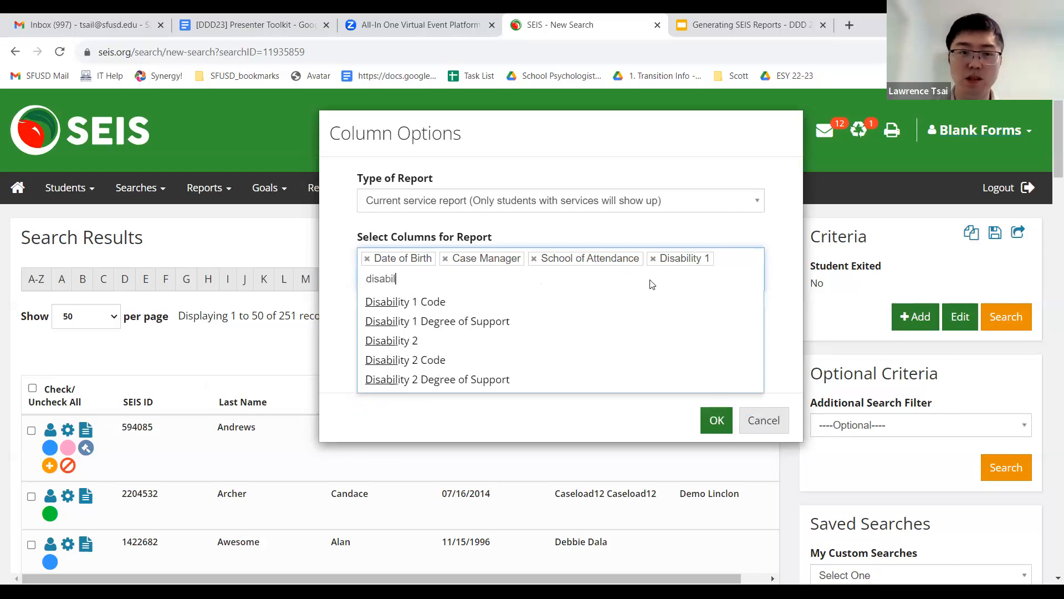
click(541, 341)
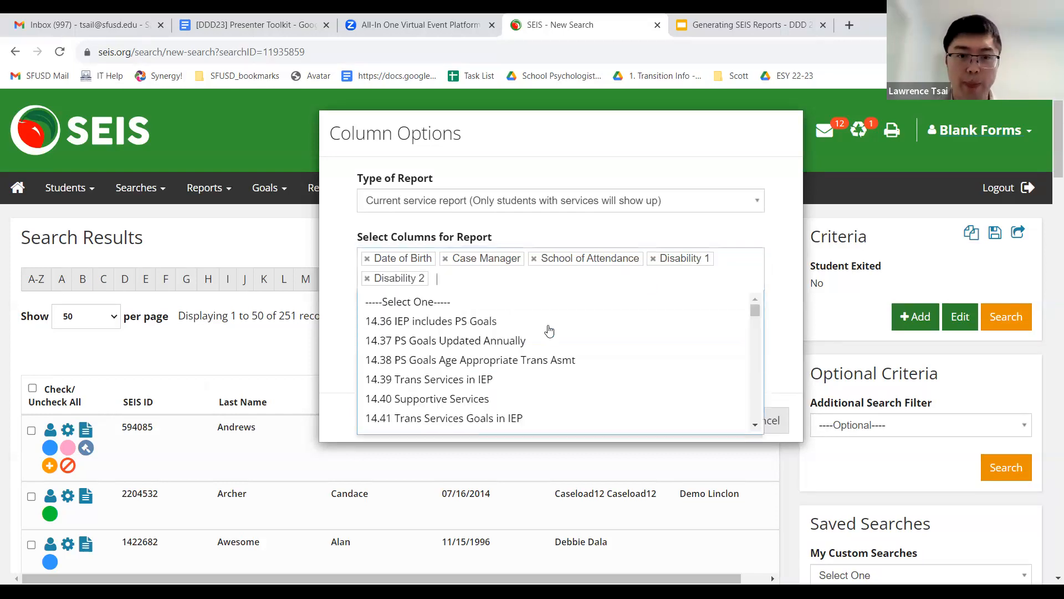
click(785, 274)
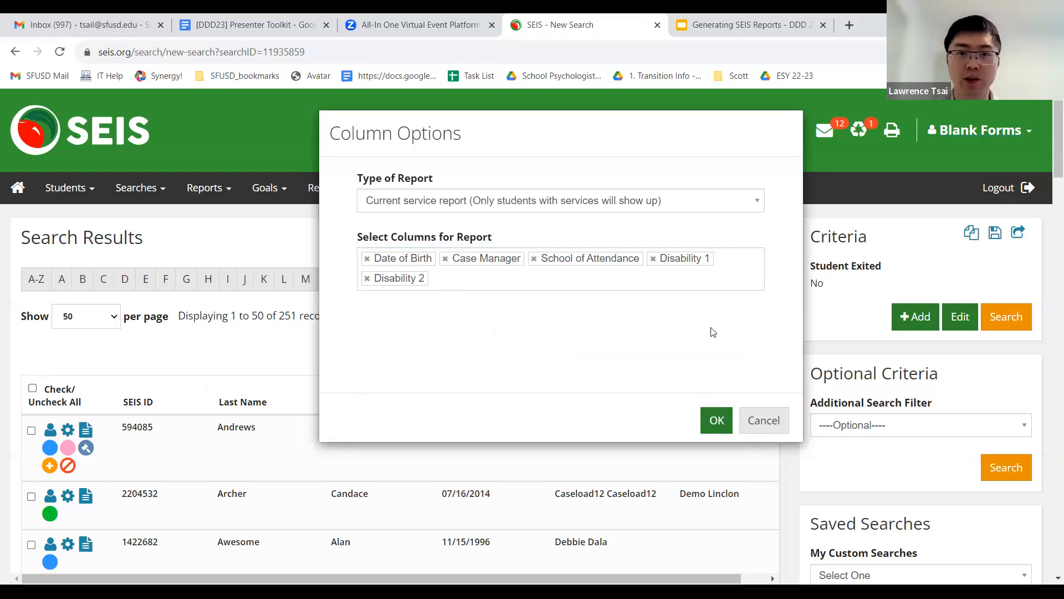
click(711, 417)
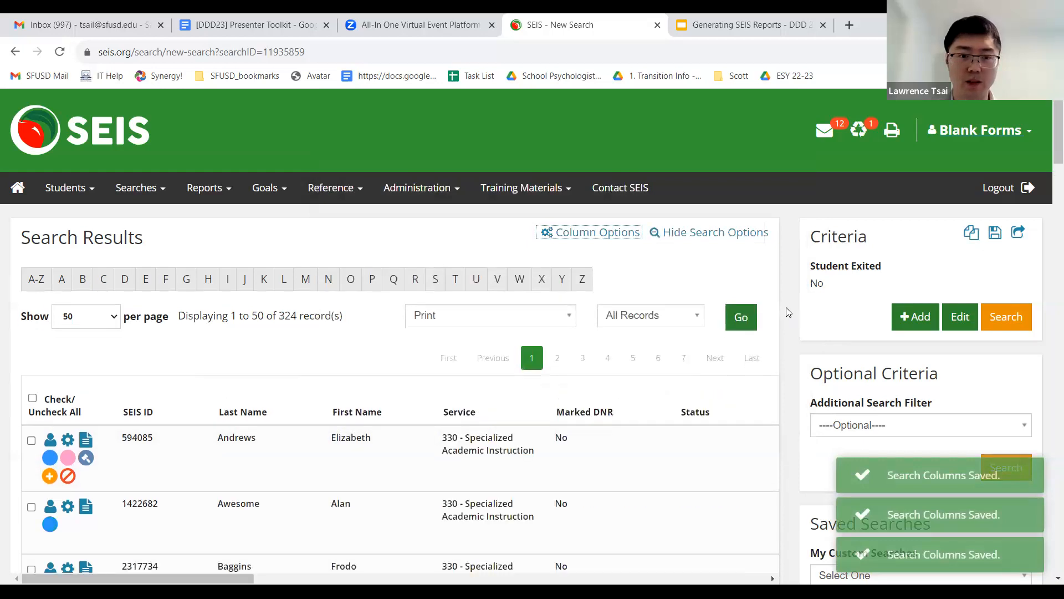
Examine the Service column across the listed student records and the report's search criteria.
scroll(788, 309, down, 1)
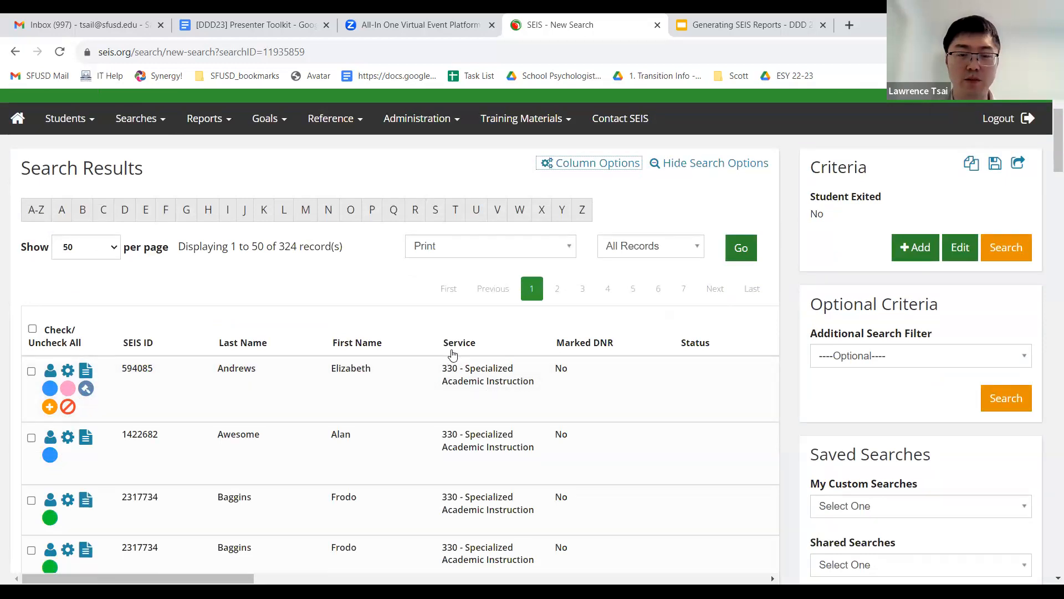
scroll(453, 356, down, 1)
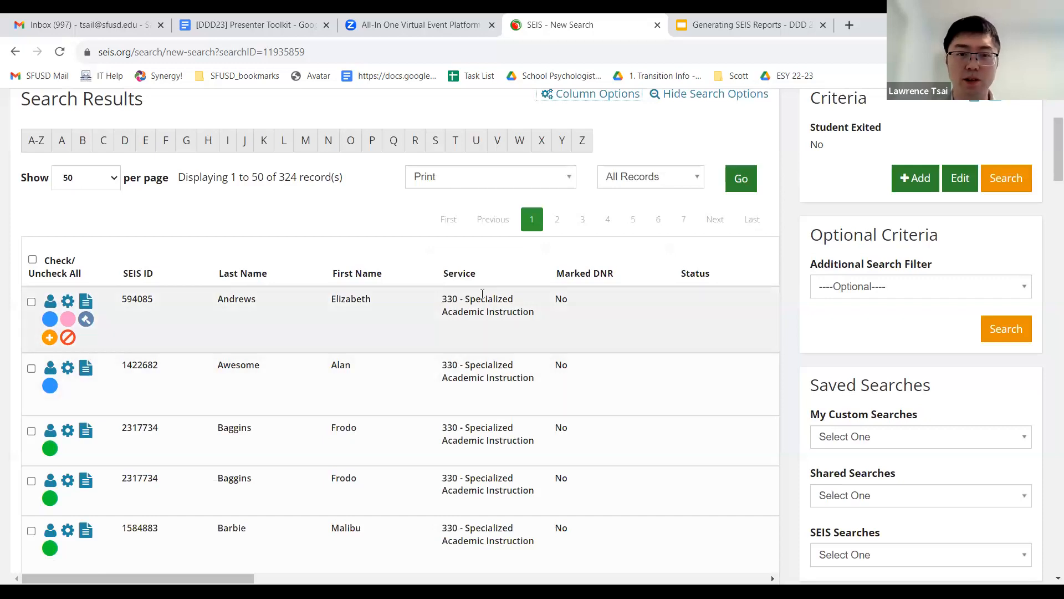
scroll(497, 370, down, 2)
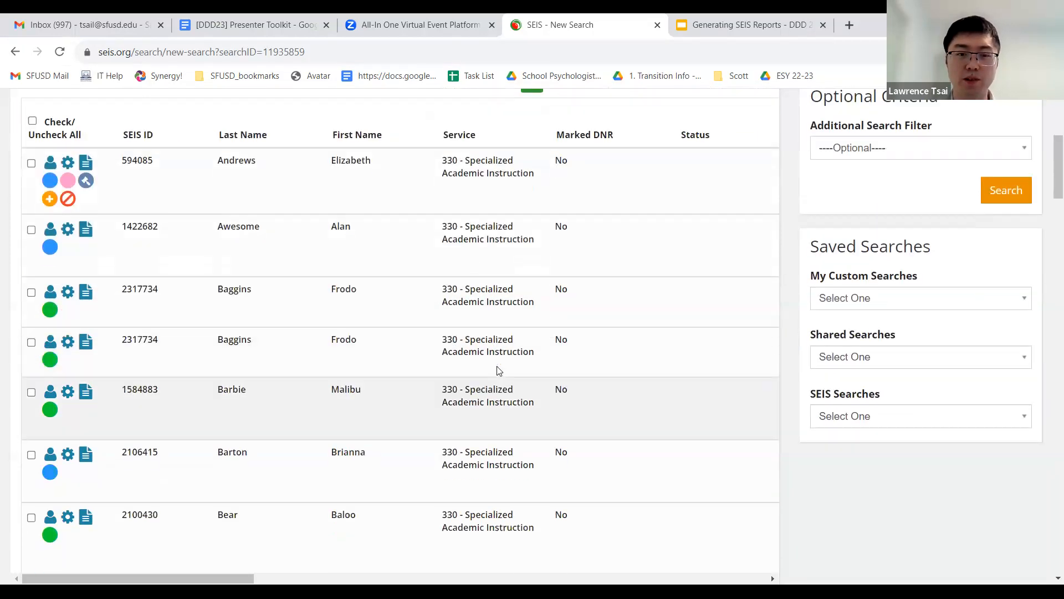
scroll(497, 370, down, 5)
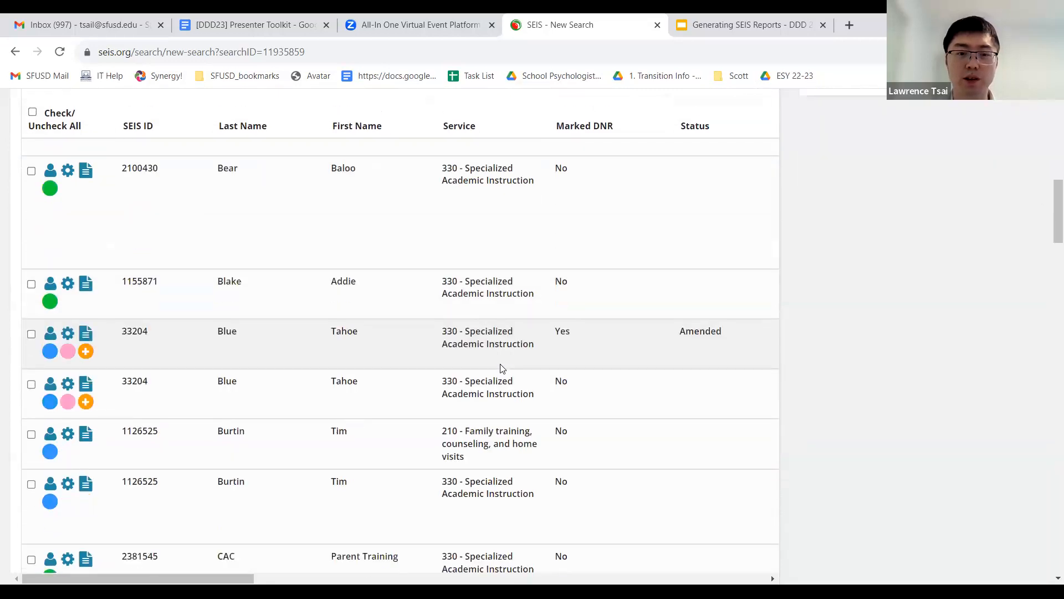
scroll(500, 371, up, 2)
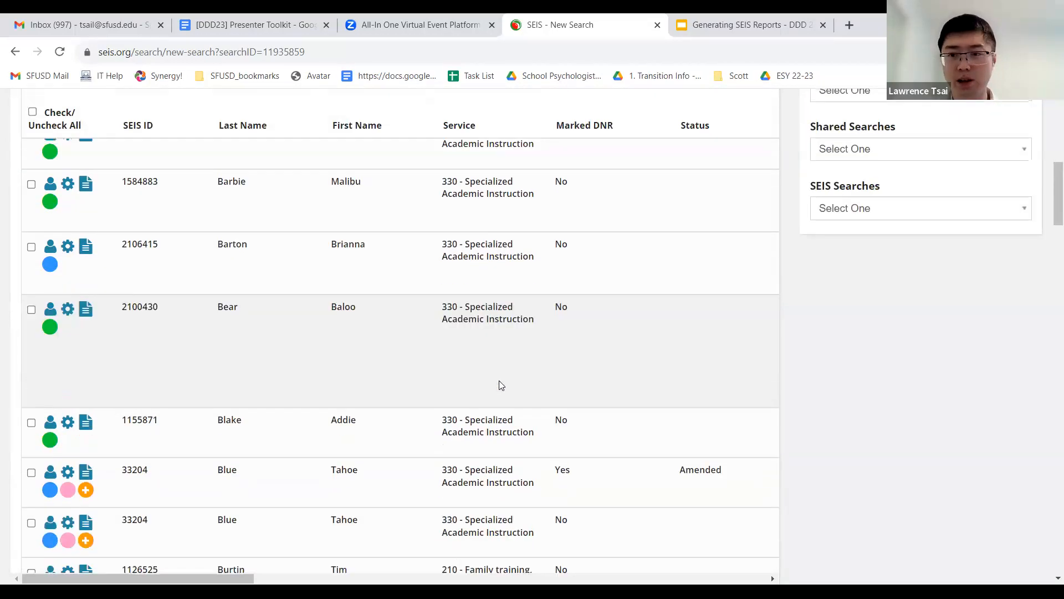
scroll(499, 381, up, 8)
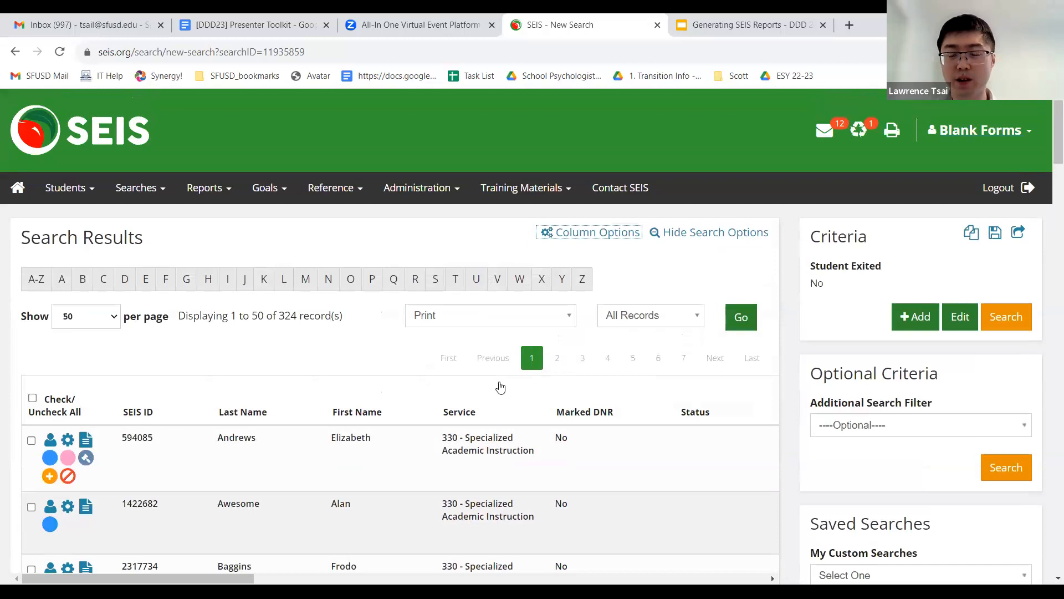
drag(809, 242, 873, 242)
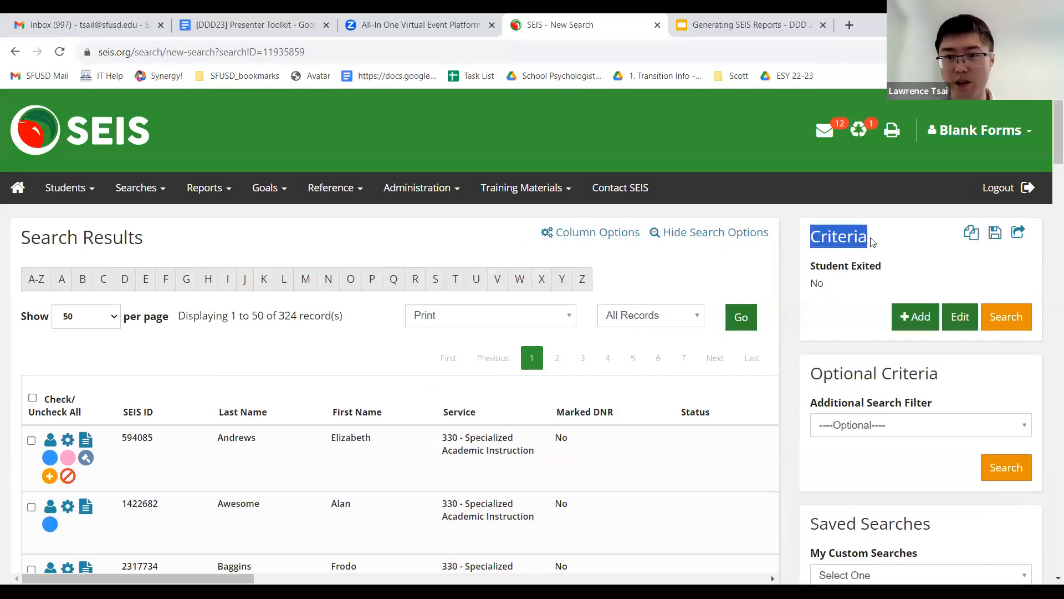
click(871, 242)
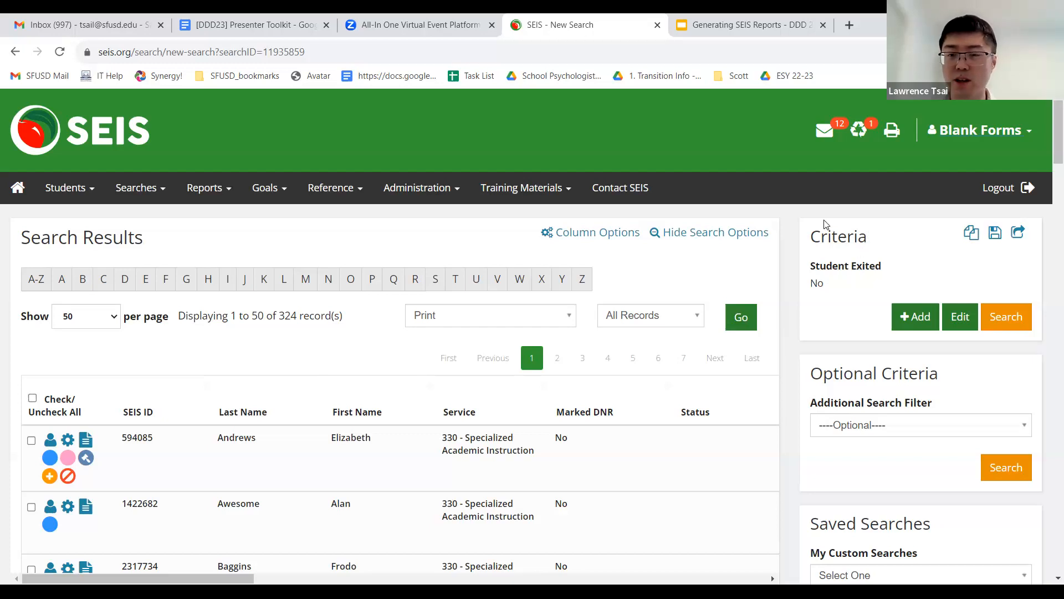
Add a second search criterion based on Service Code.
click(917, 316)
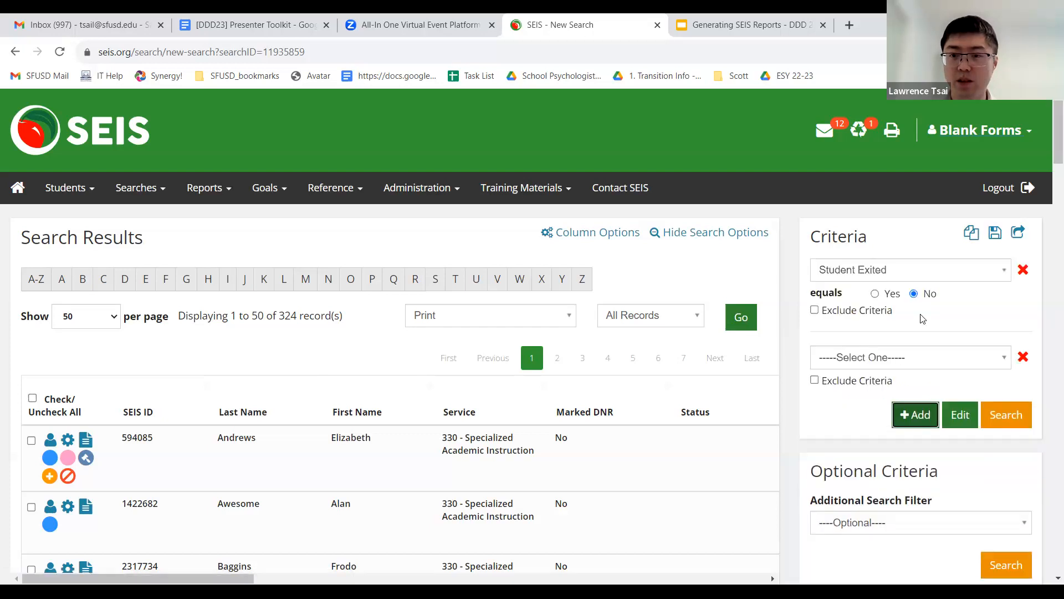
click(926, 360)
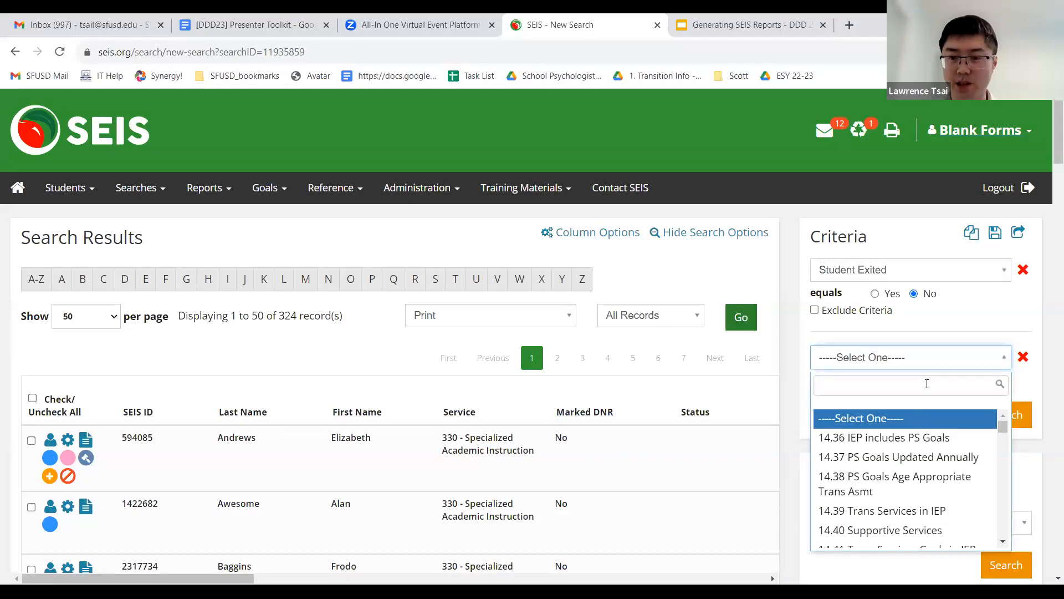
text(ser)
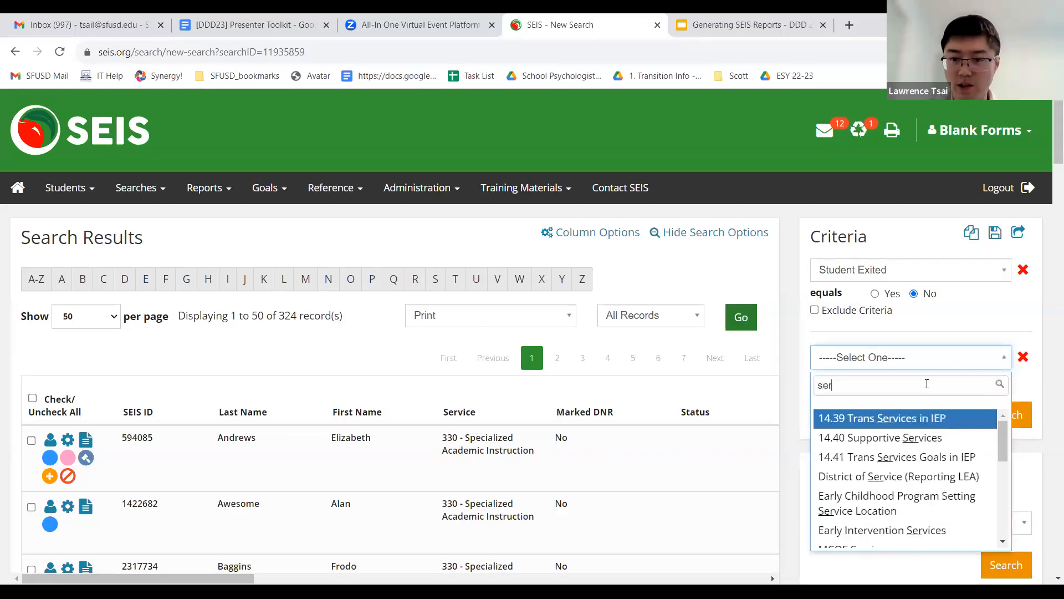
text(vice)
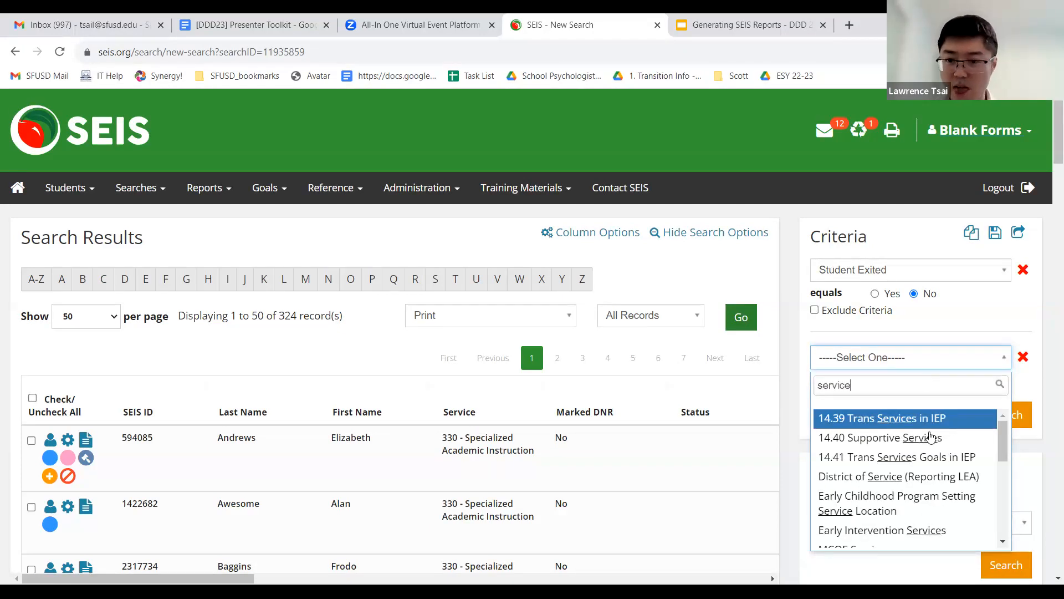
scroll(928, 445, down, 3)
scroll(926, 444, down, 1)
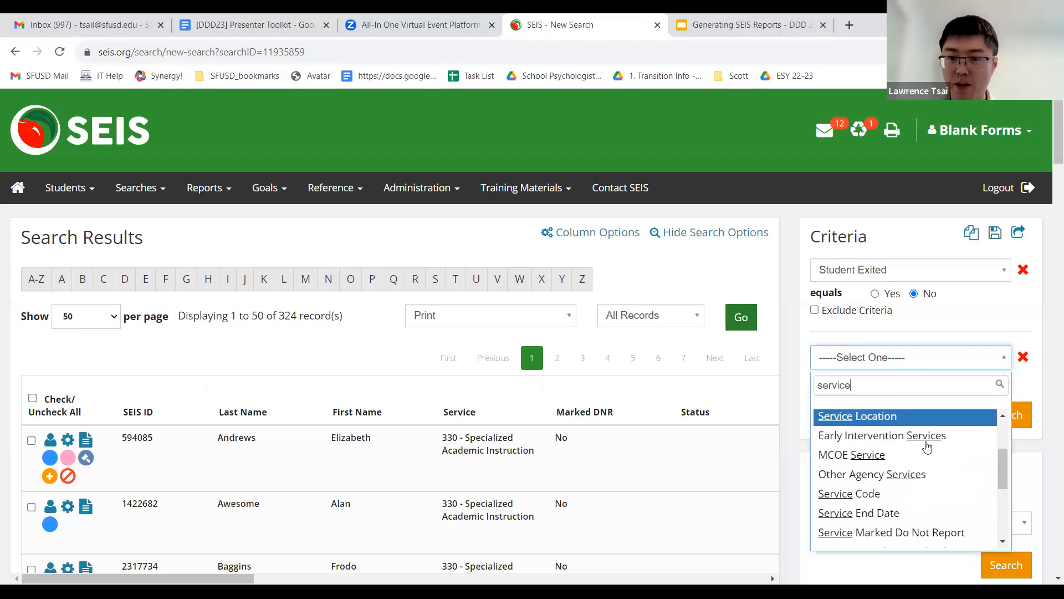
scroll(864, 448, down, 1)
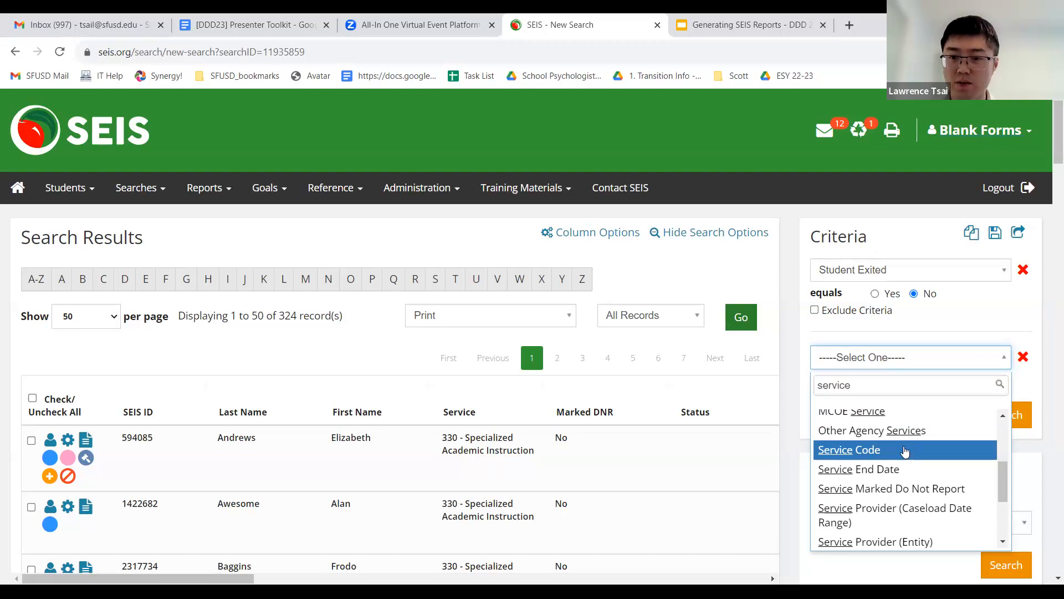
click(904, 450)
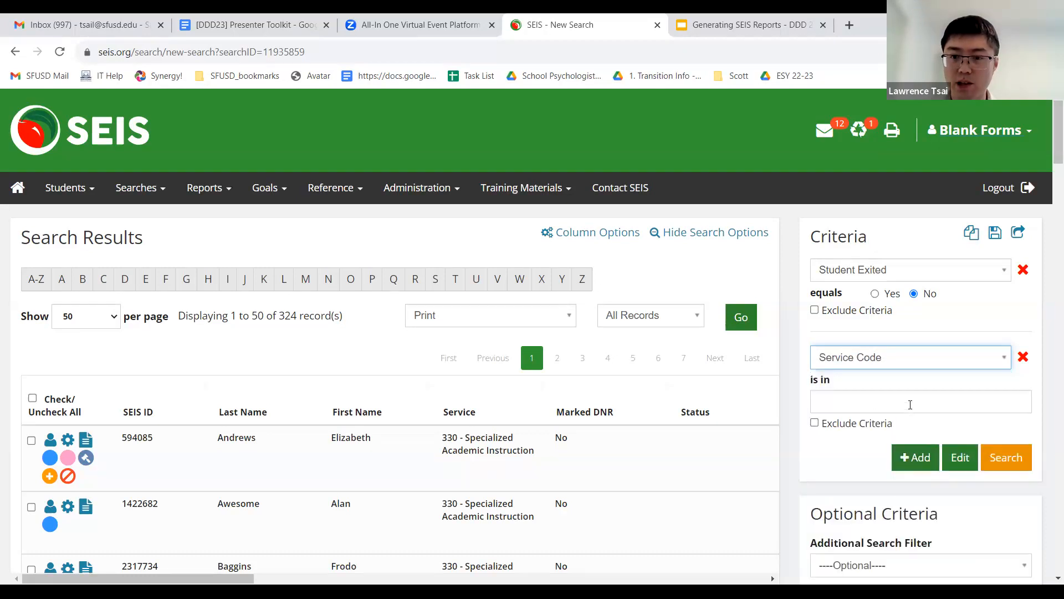
Set the Service Code criterion to 330 Specialized Academic Instruction.
click(910, 404)
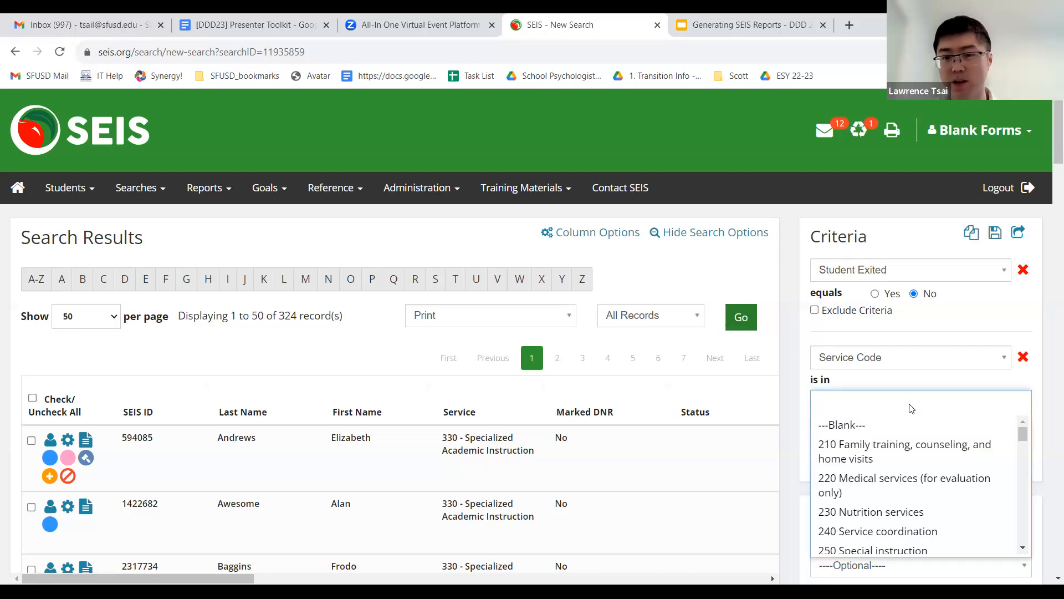
text(spec)
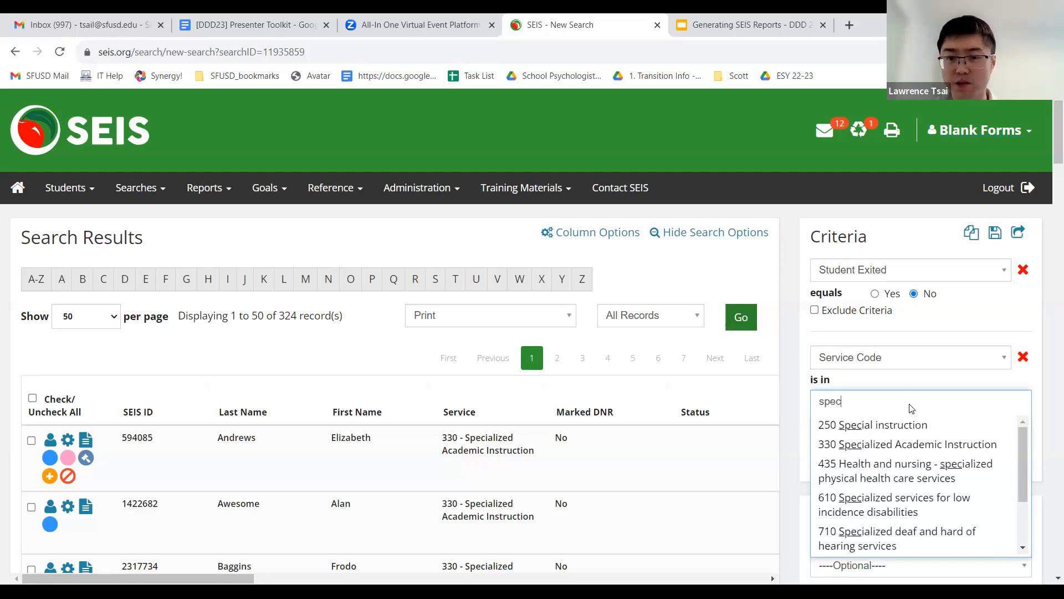
text(ializ)
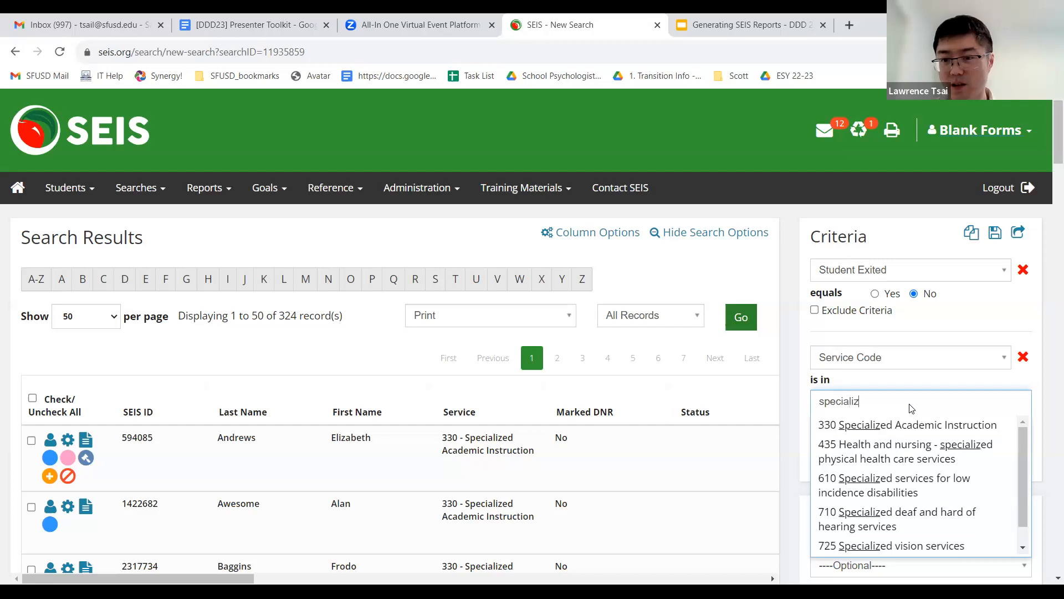
text(ed)
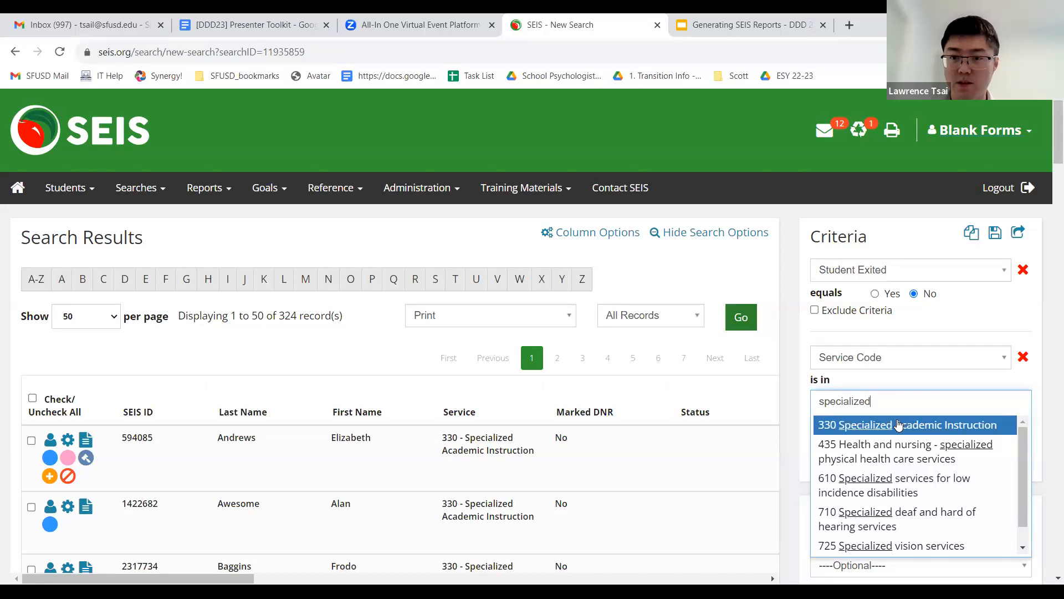
click(898, 424)
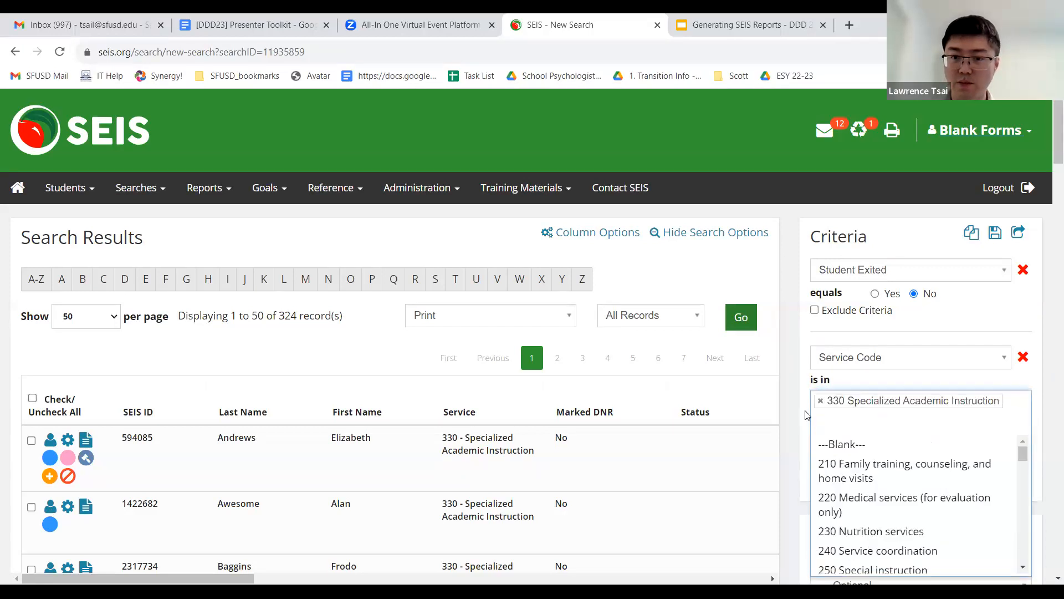
click(808, 402)
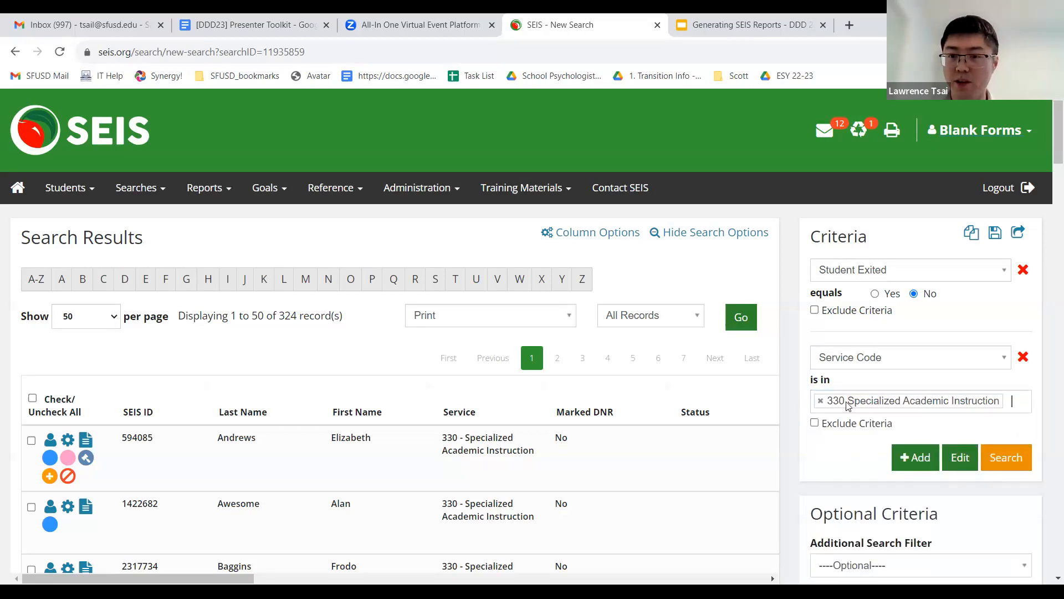
Run the search with the added criterion and check the Service column of the resulting records.
click(1008, 457)
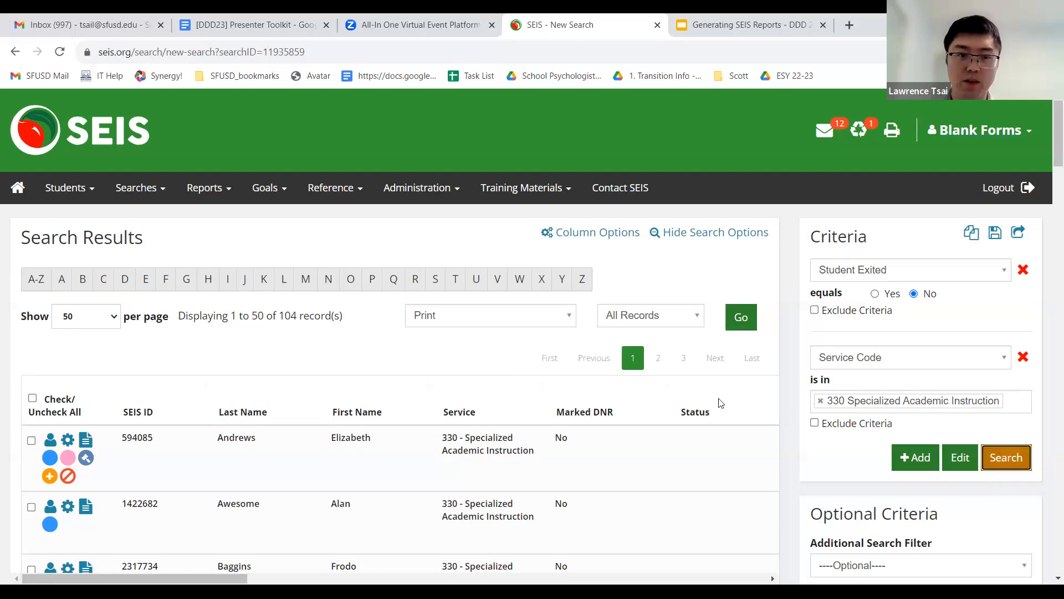
scroll(506, 355, down, 3)
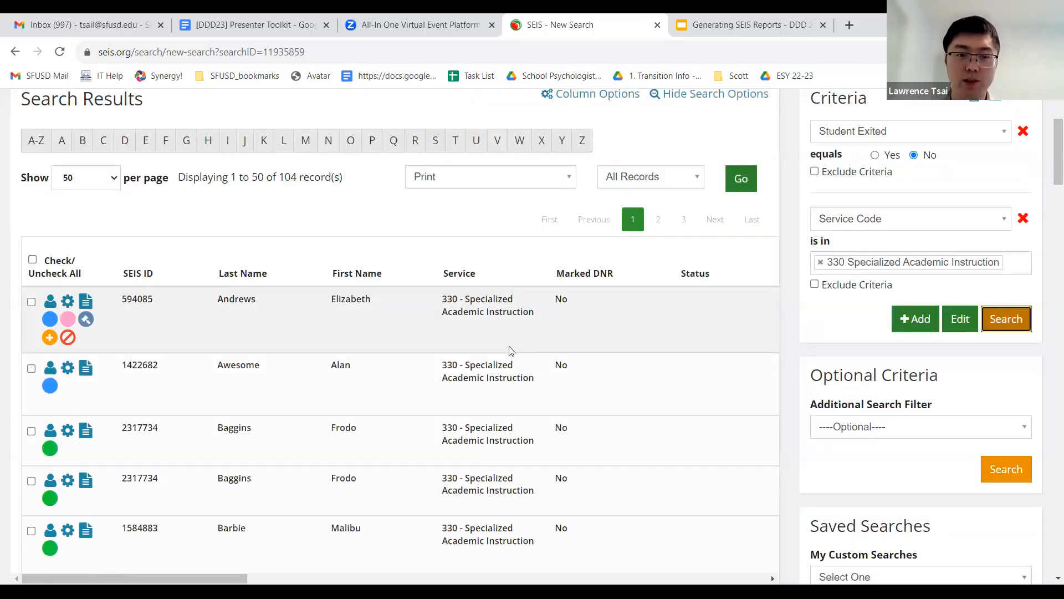
scroll(511, 342, down, 3)
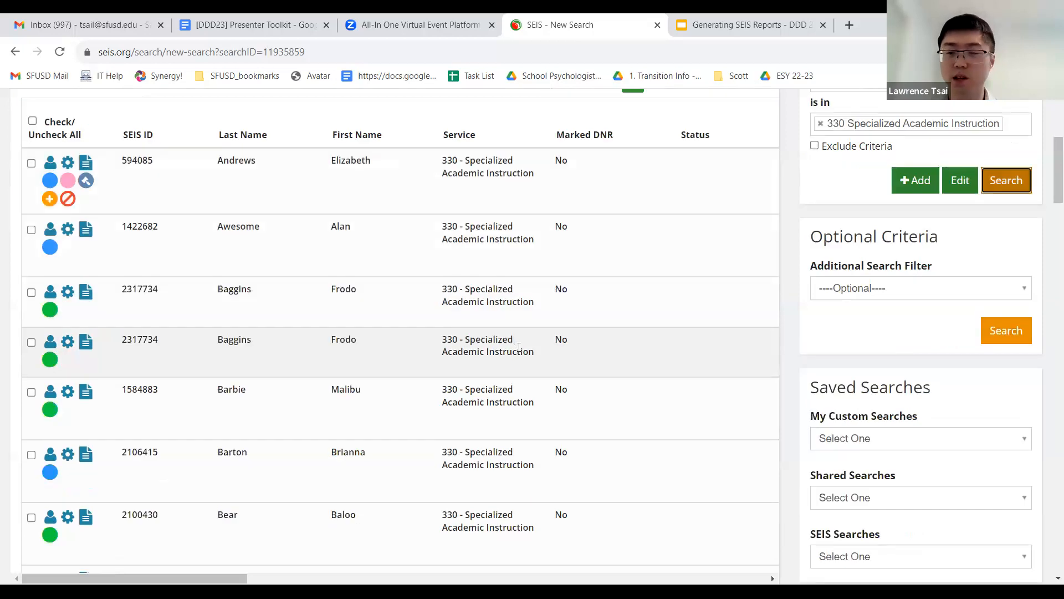
scroll(494, 356, down, 7)
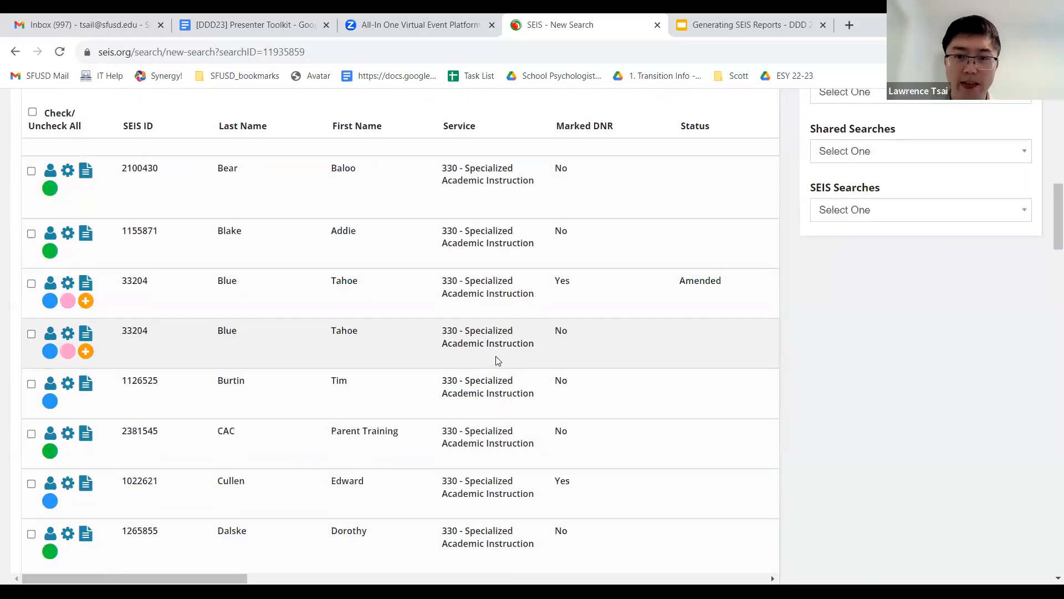
scroll(507, 377, up, 3)
scroll(653, 380, up, 3)
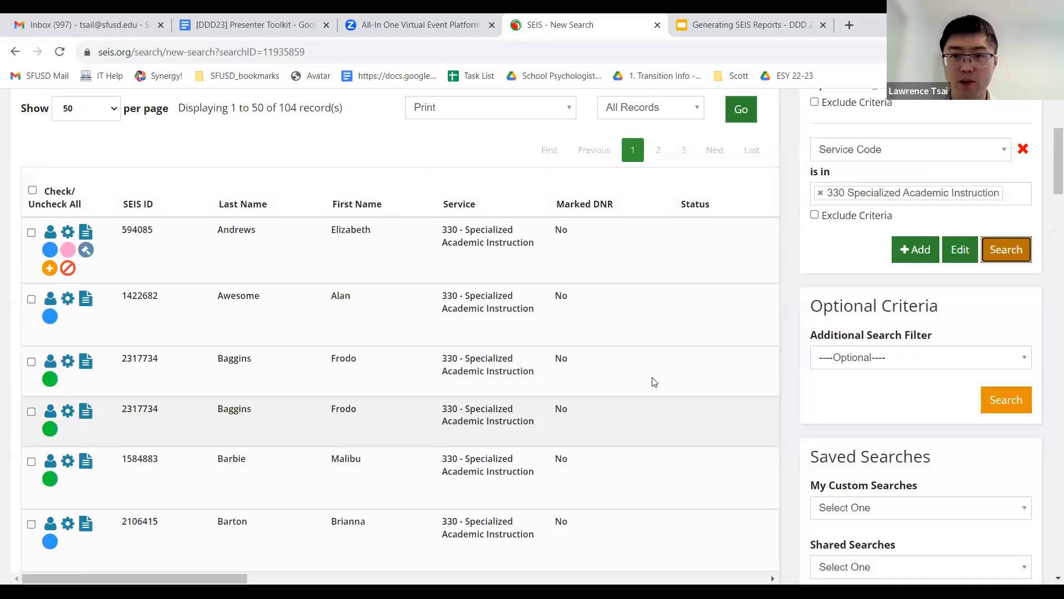
scroll(840, 360, up, 3)
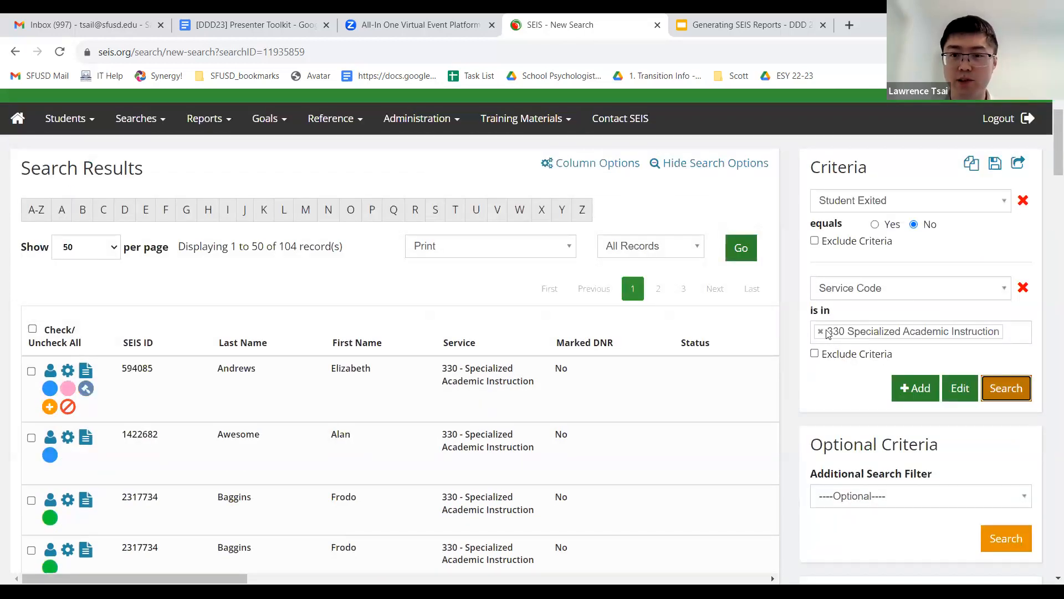
Add 450 Occupational therapy as a second value in the Service Code criterion.
click(1019, 339)
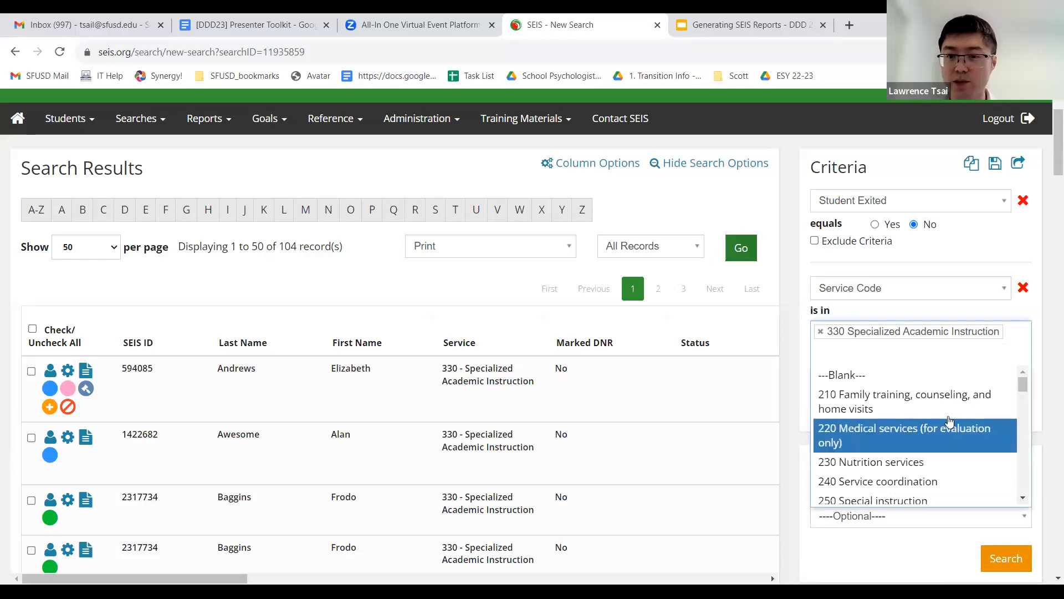
scroll(959, 416, down, 3)
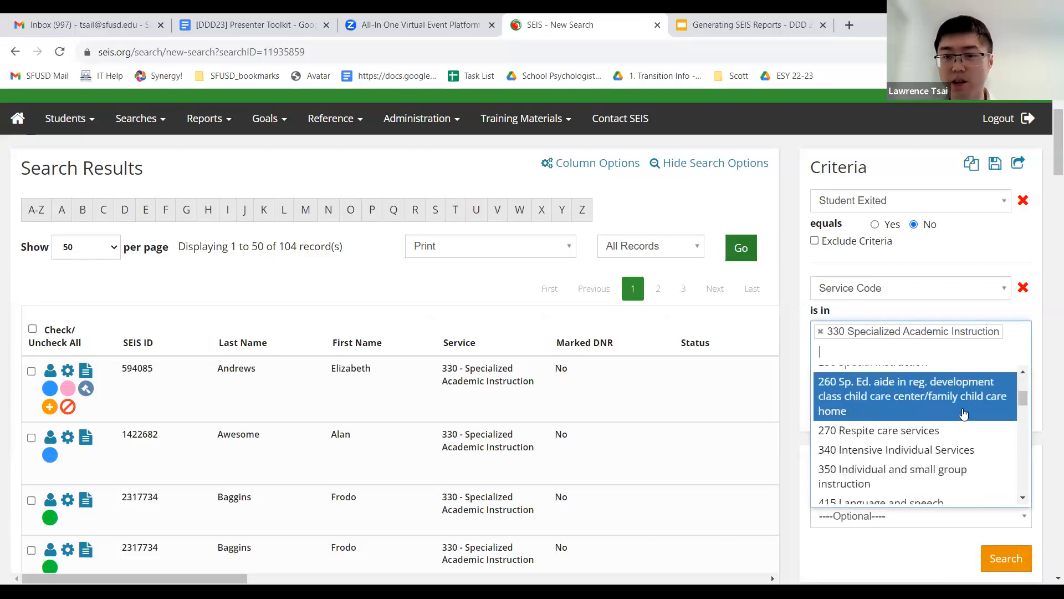
scroll(964, 413, down, 3)
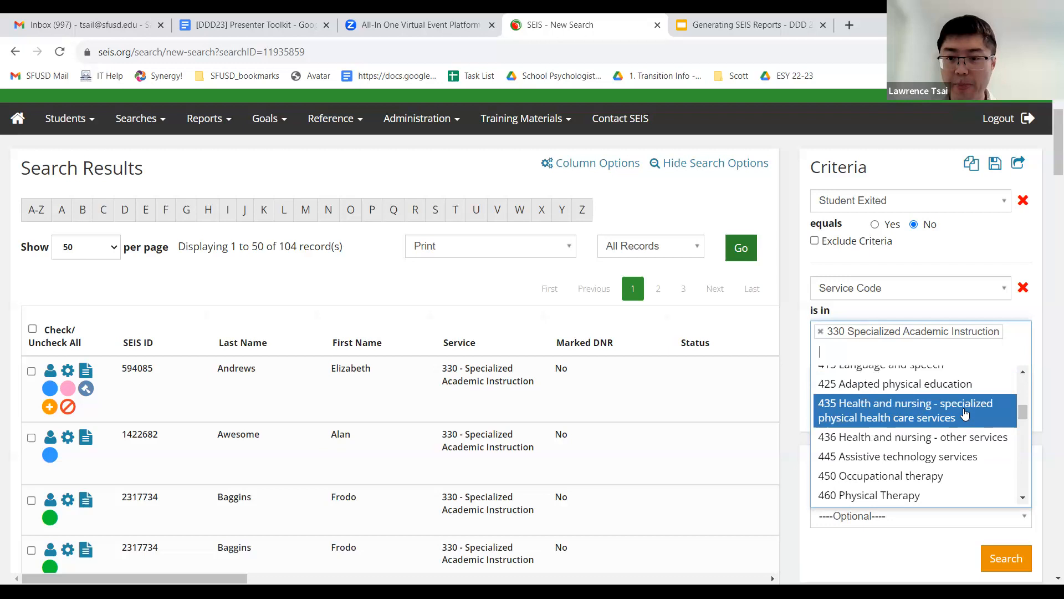
scroll(949, 412, down, 3)
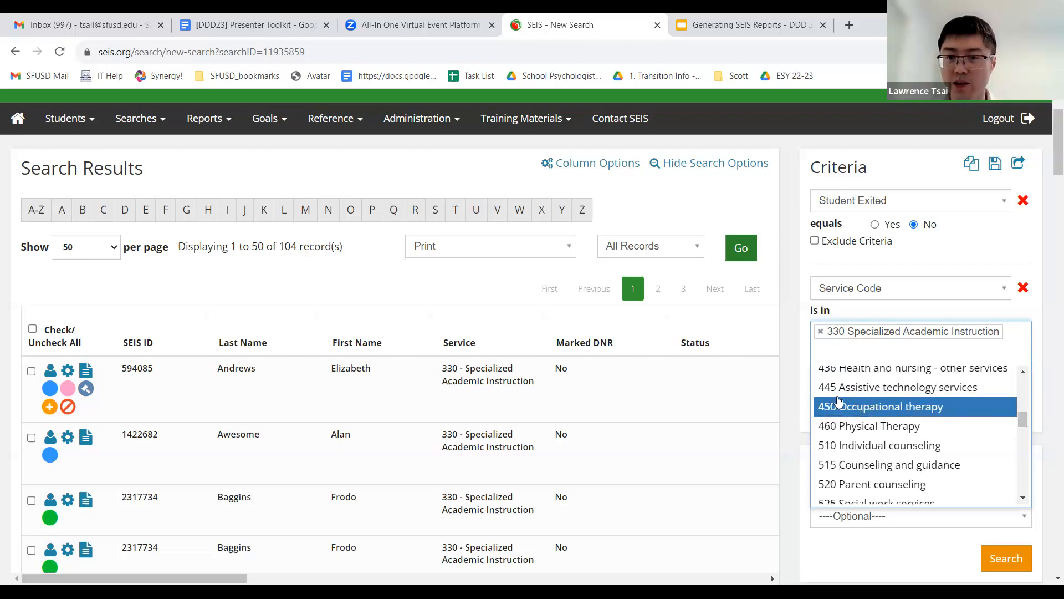
click(899, 408)
click(809, 367)
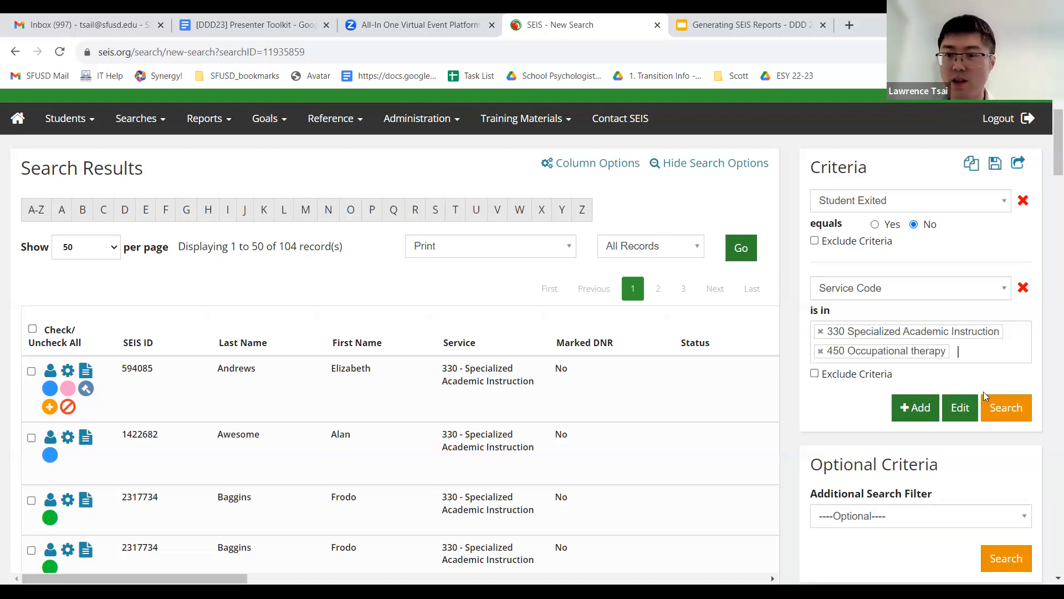
Run the search with both service codes and review the Service column of the resulting records.
click(1010, 408)
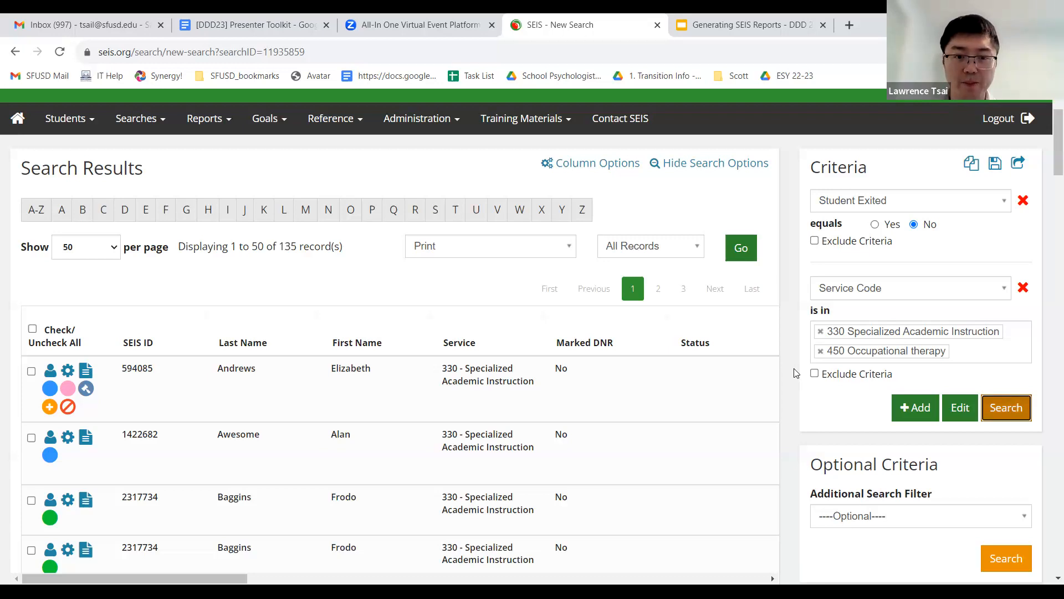
scroll(733, 381, down, 5)
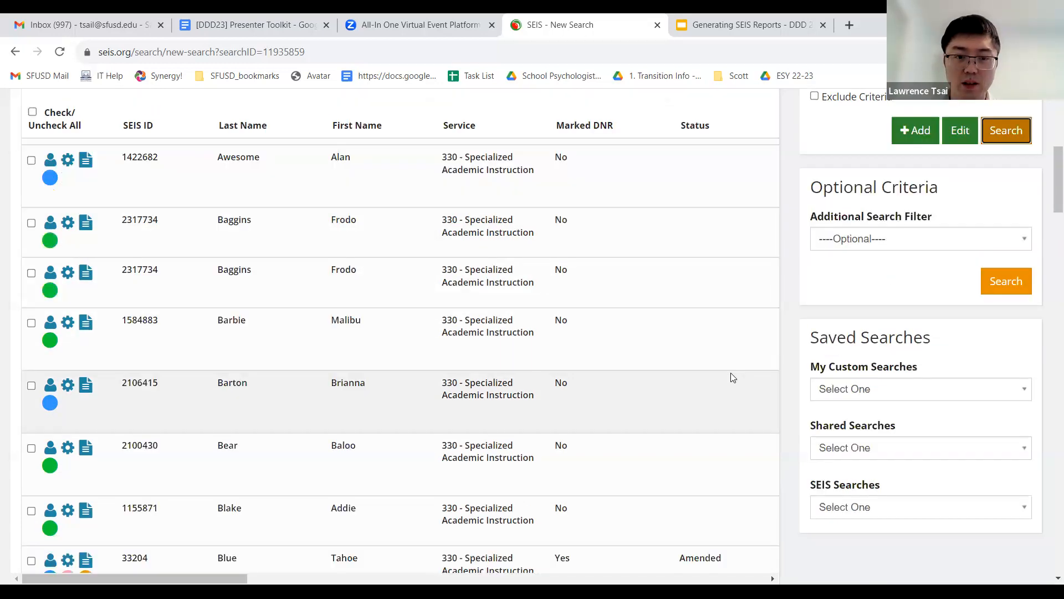
scroll(734, 379, down, 2)
scroll(734, 378, up, 2)
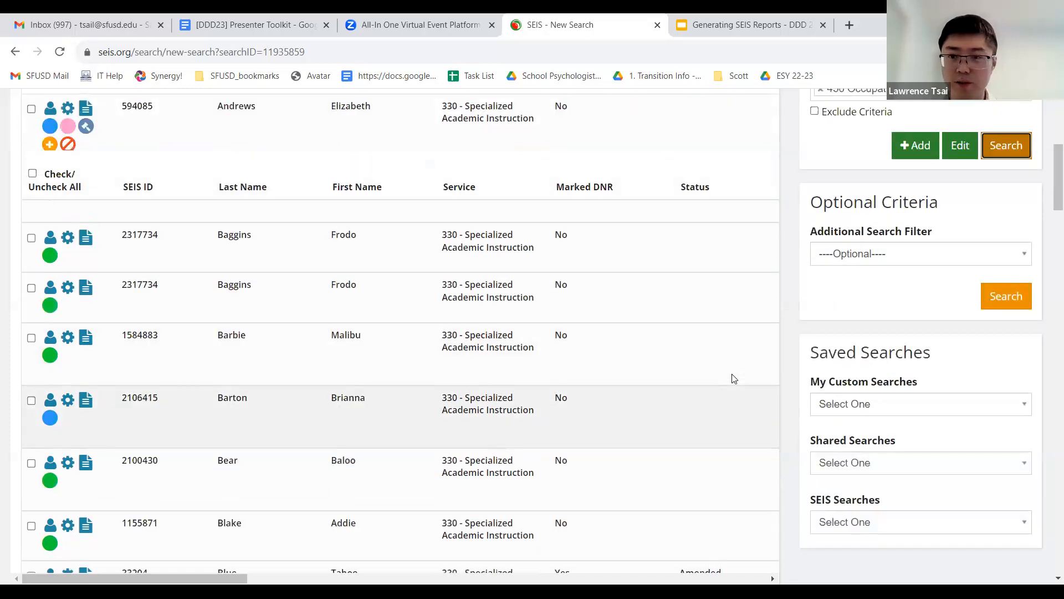
scroll(734, 379, up, 5)
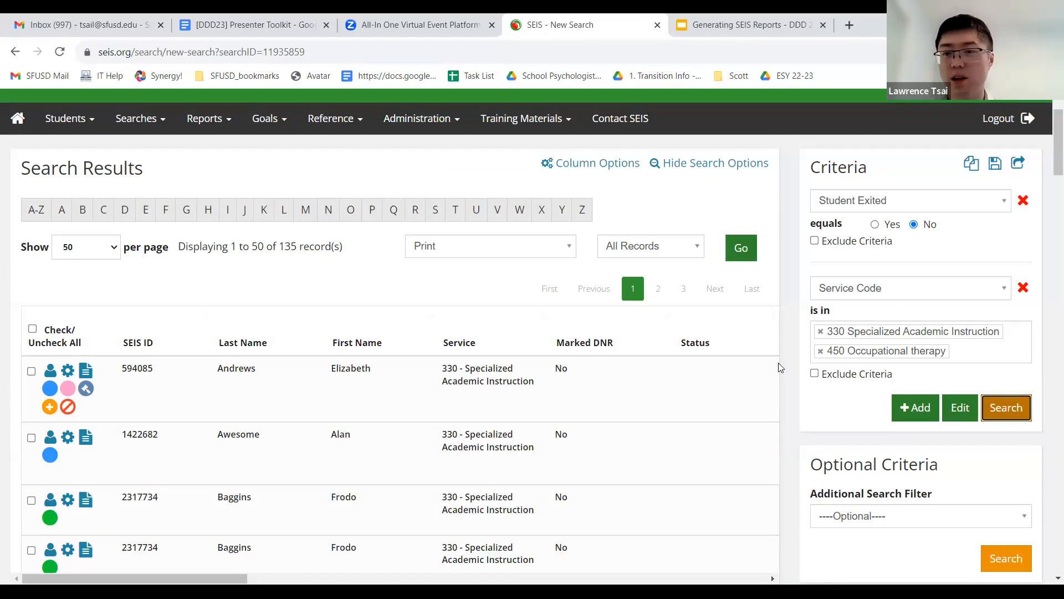
scroll(793, 346, up, 1)
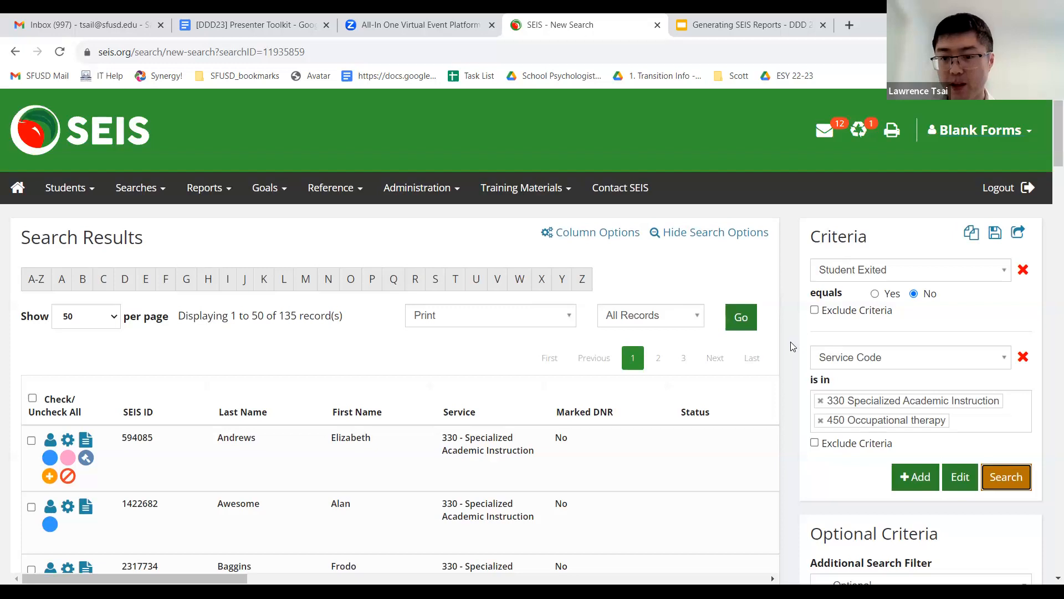
scroll(793, 347, down, 1)
scroll(792, 347, up, 1)
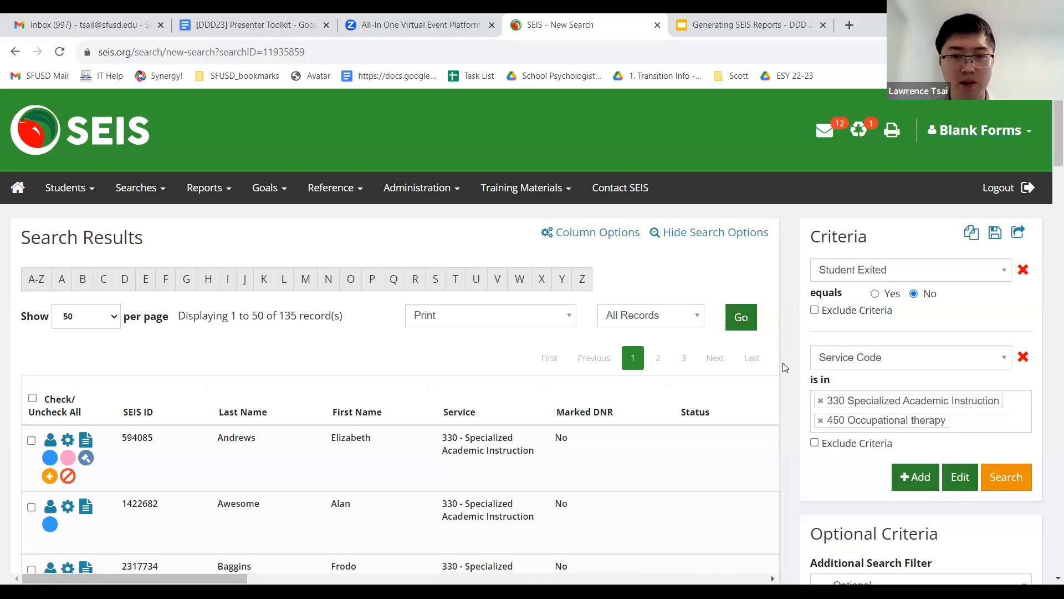
Remove 450 Occupational therapy from the Service Code criterion.
click(820, 421)
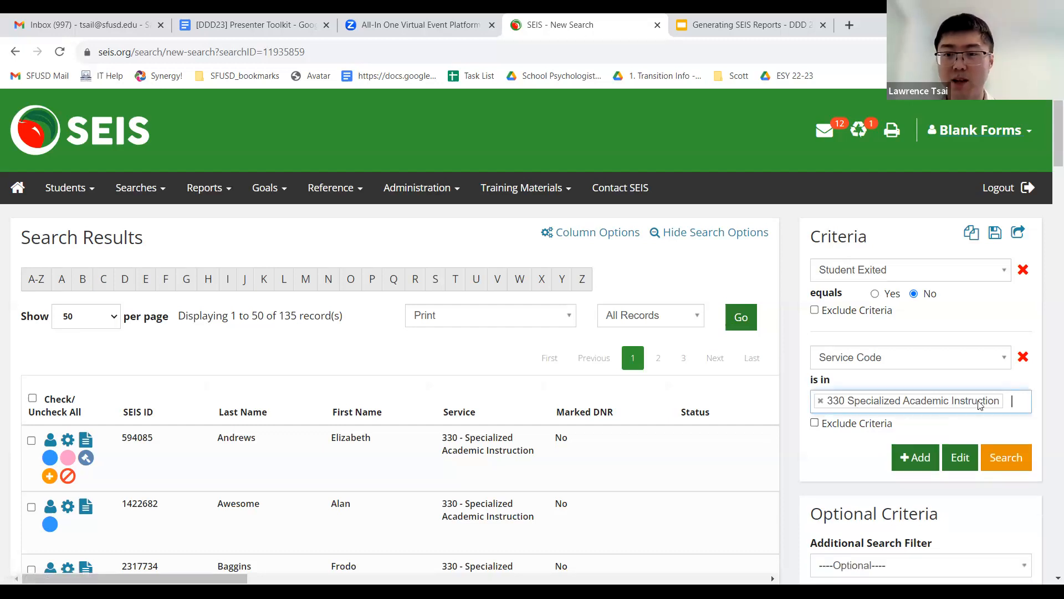
click(782, 337)
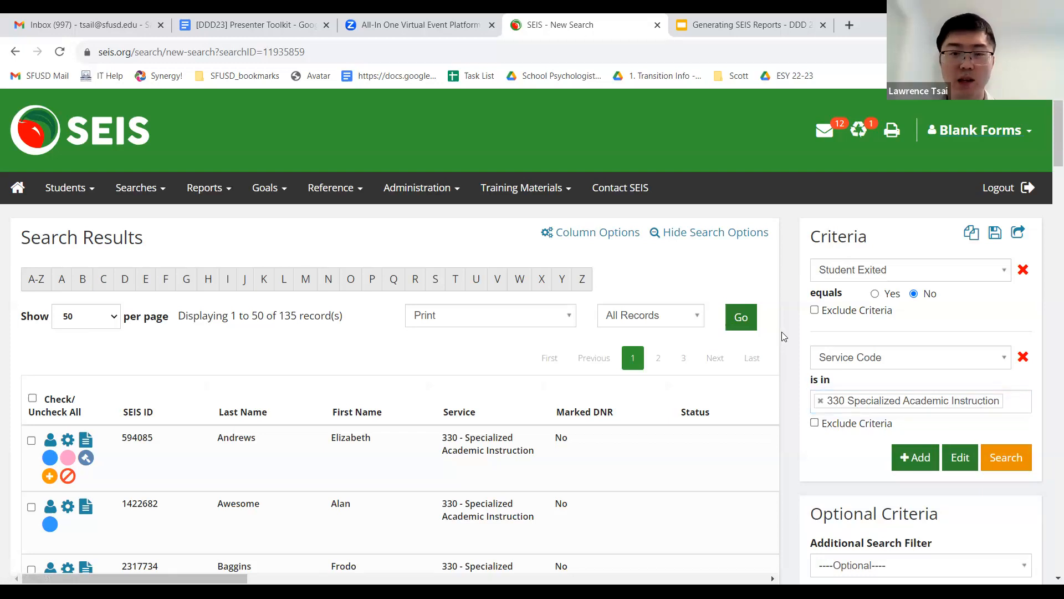
Save the search under the title SAI Saved Search, leaving the category and comments empty.
click(995, 235)
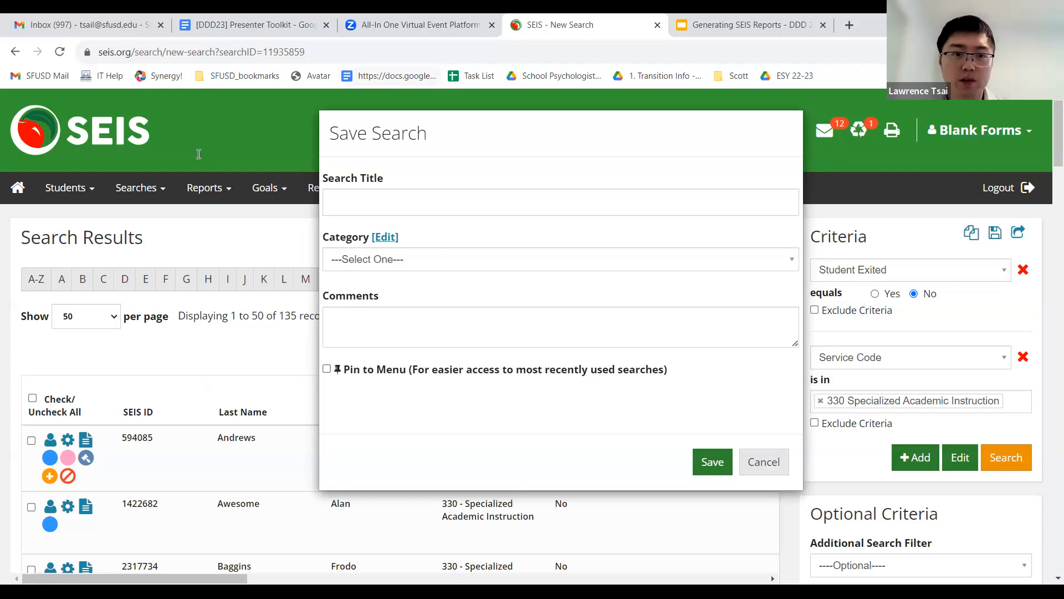
click(363, 205)
text(S)
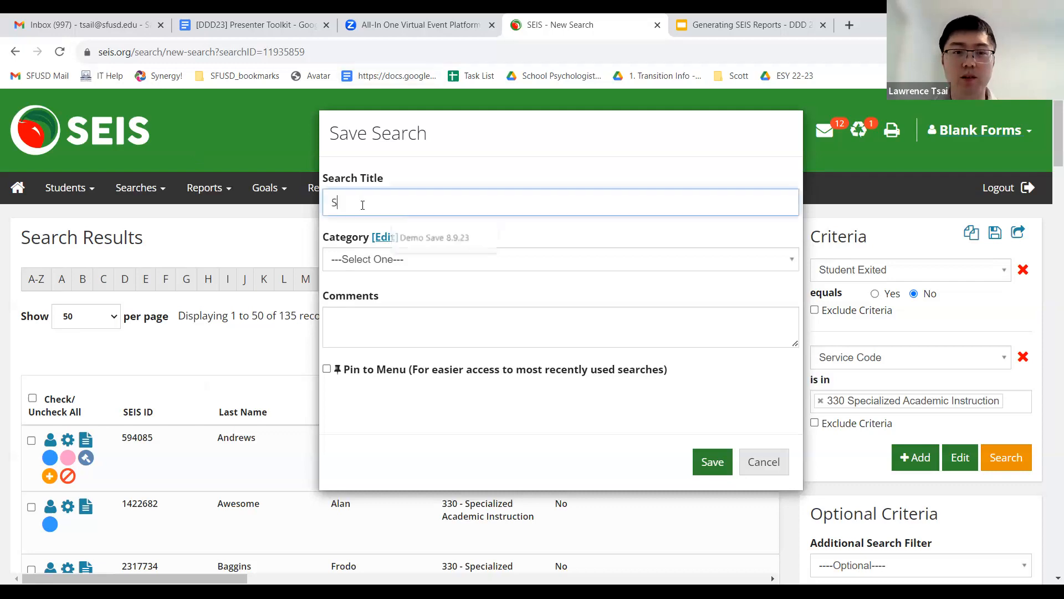
text(AI)
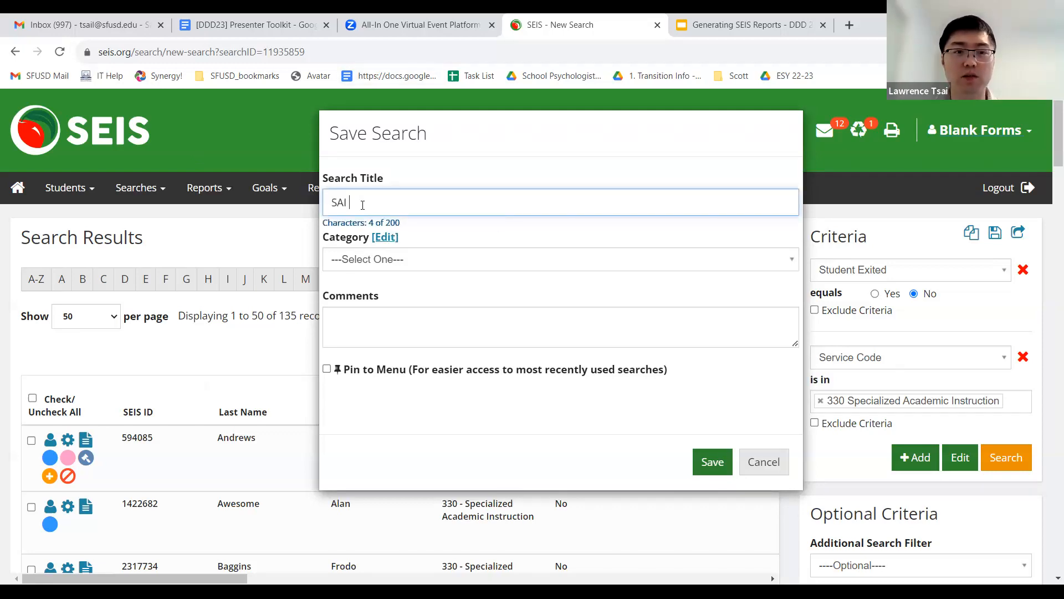
text( Saved Sear)
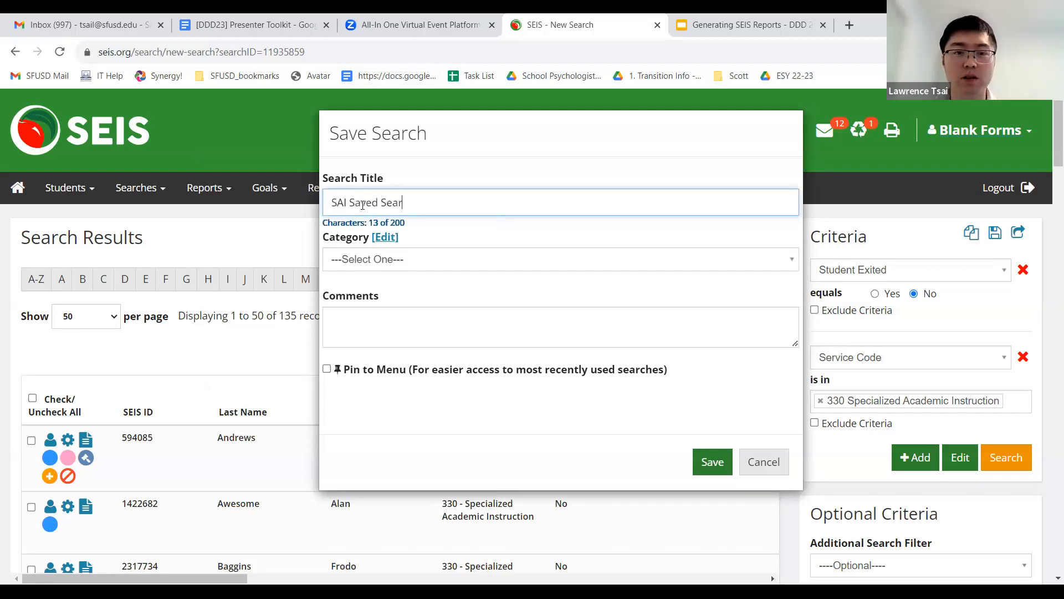
text(ch)
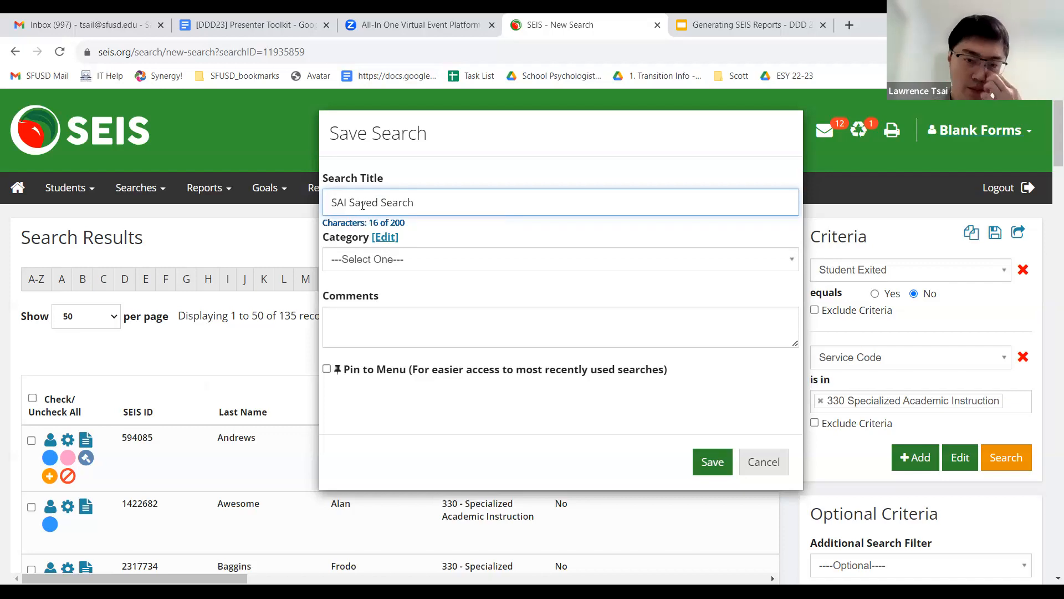
click(410, 263)
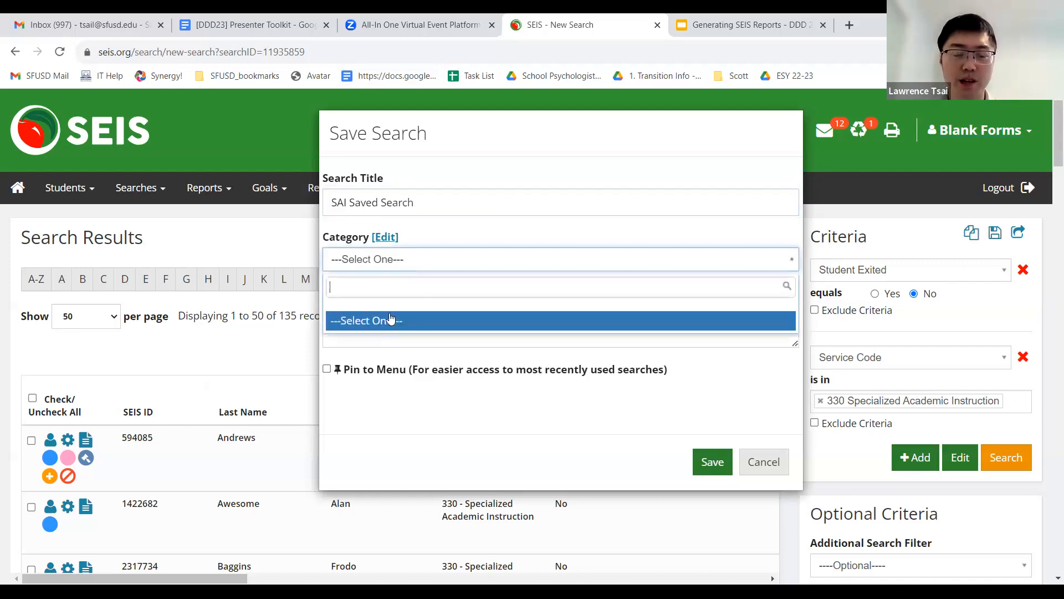
click(447, 233)
click(333, 323)
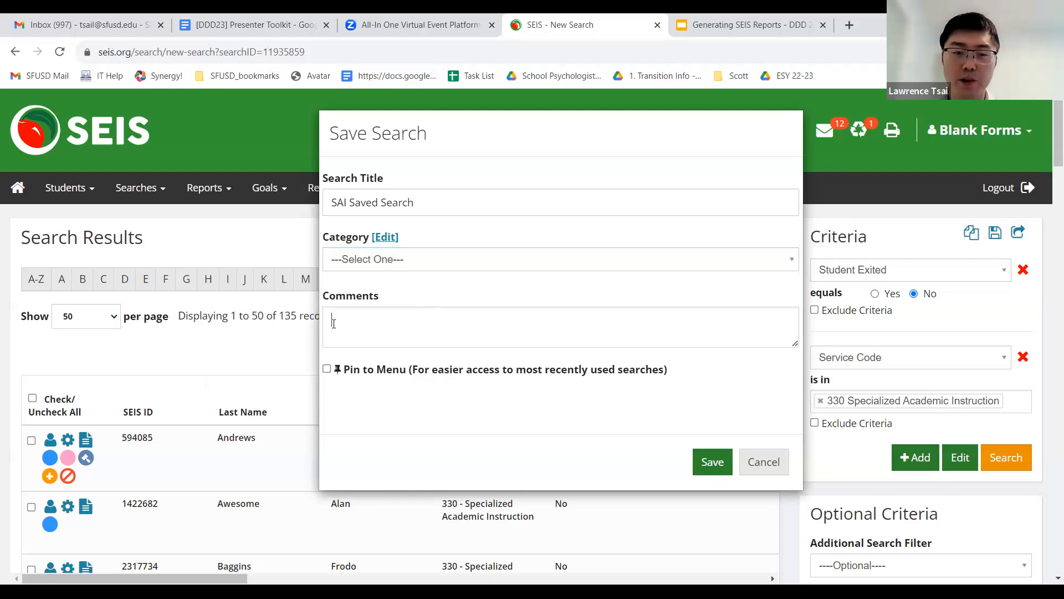
click(432, 205)
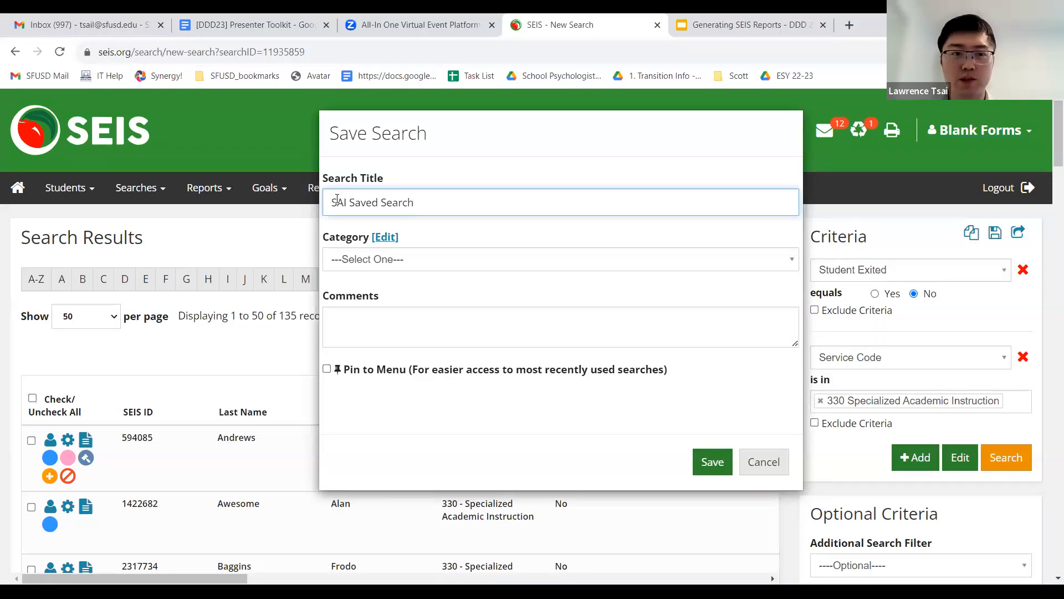
click(713, 464)
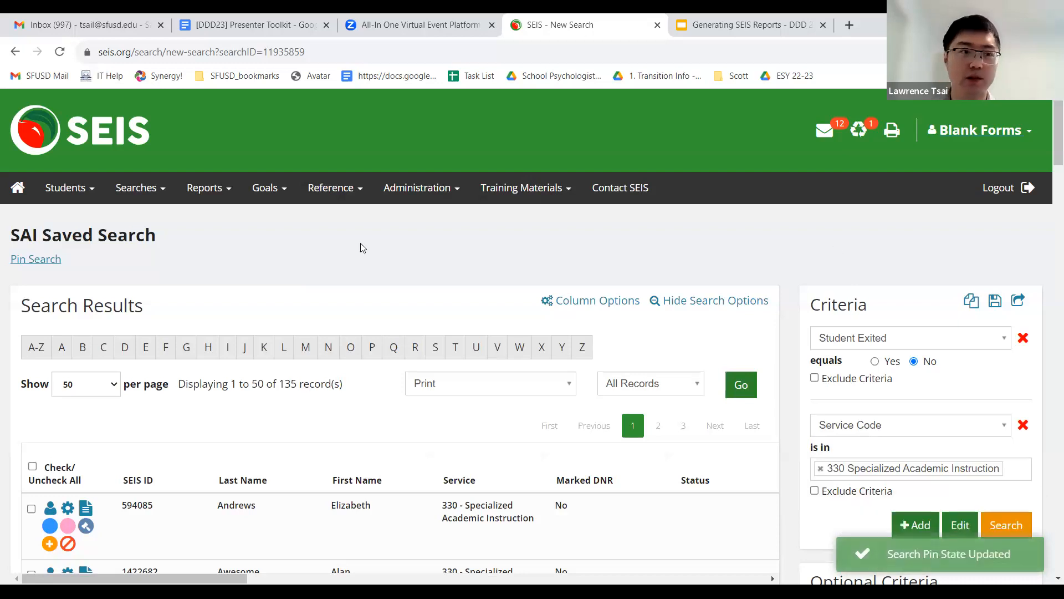
Open SAI Saved Search from the uncategorized custom searches.
click(136, 190)
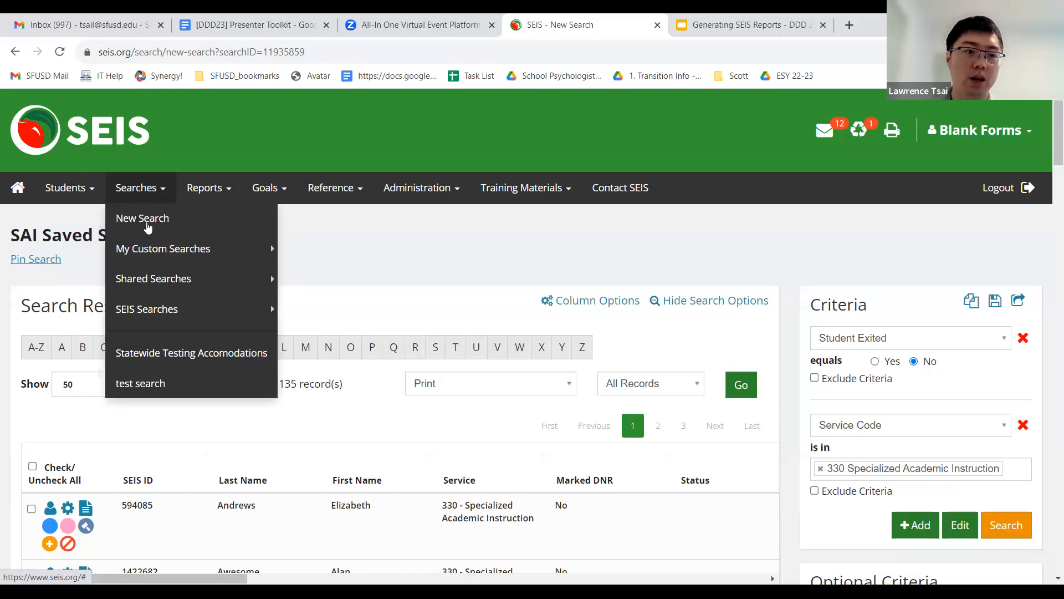
mouse_move(146, 253)
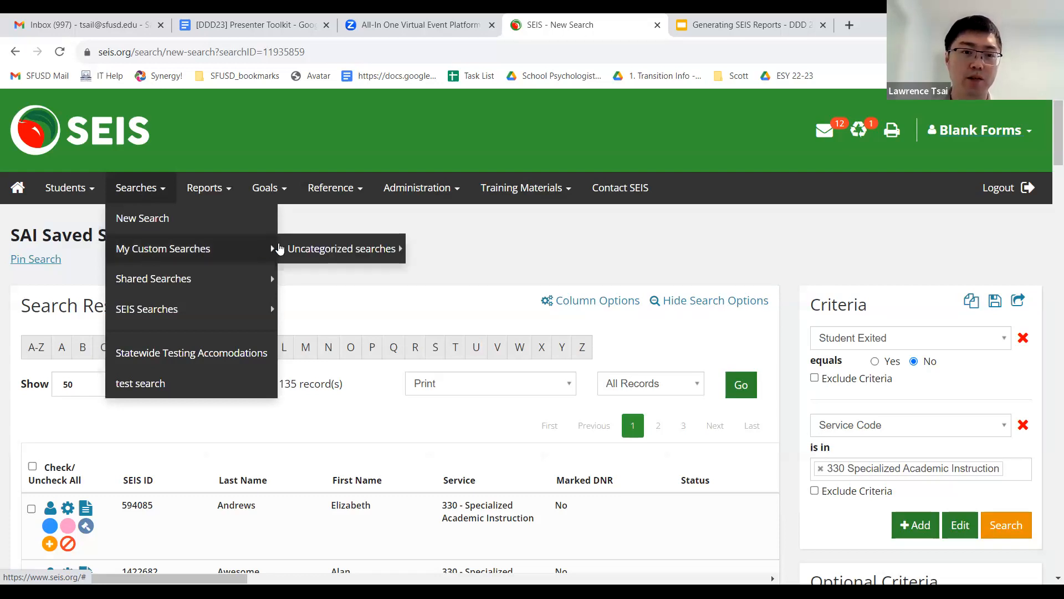
mouse_move(313, 251)
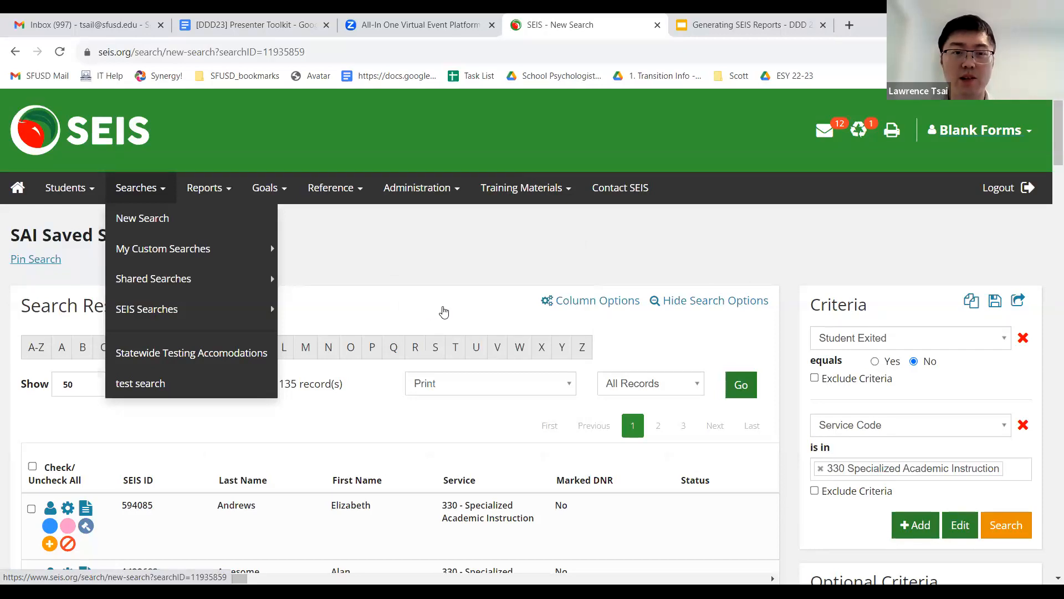
mouse_move(442, 312)
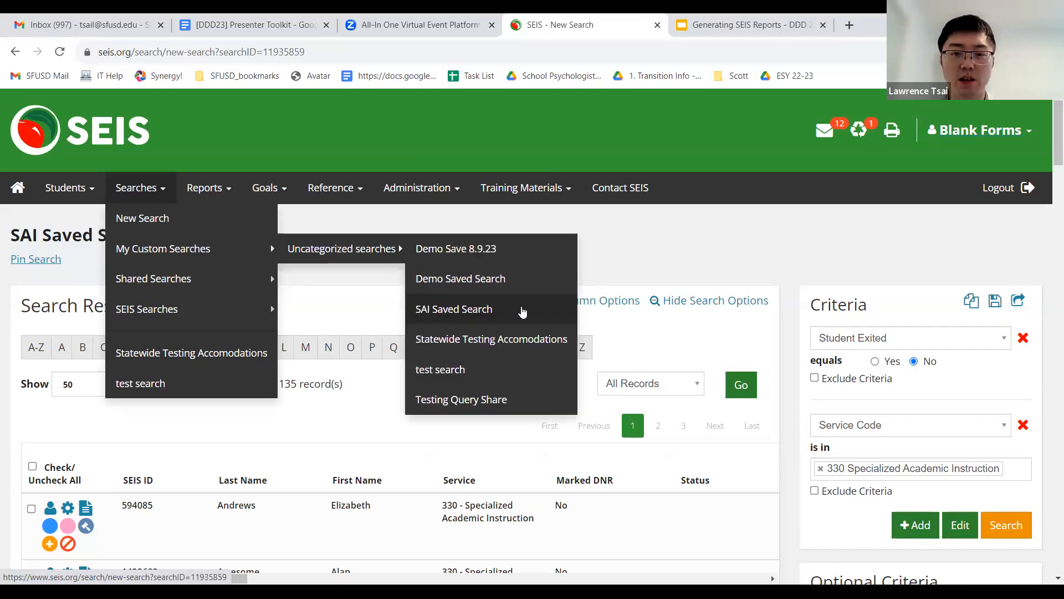
click(523, 311)
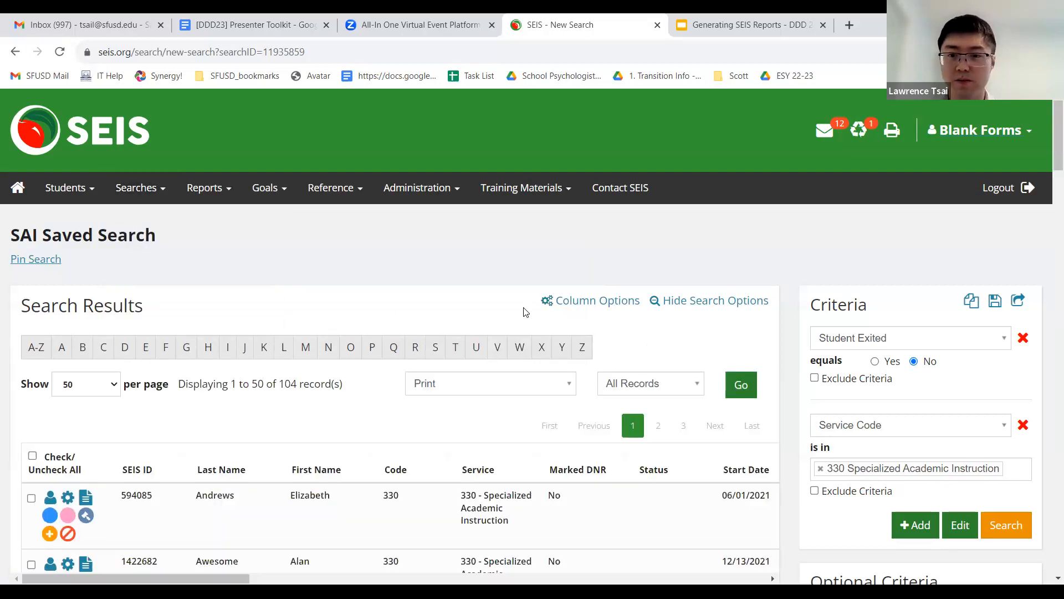
Review the saved search's report type and selected columns in the column options, and close them without making changes.
scroll(601, 245, down, 1)
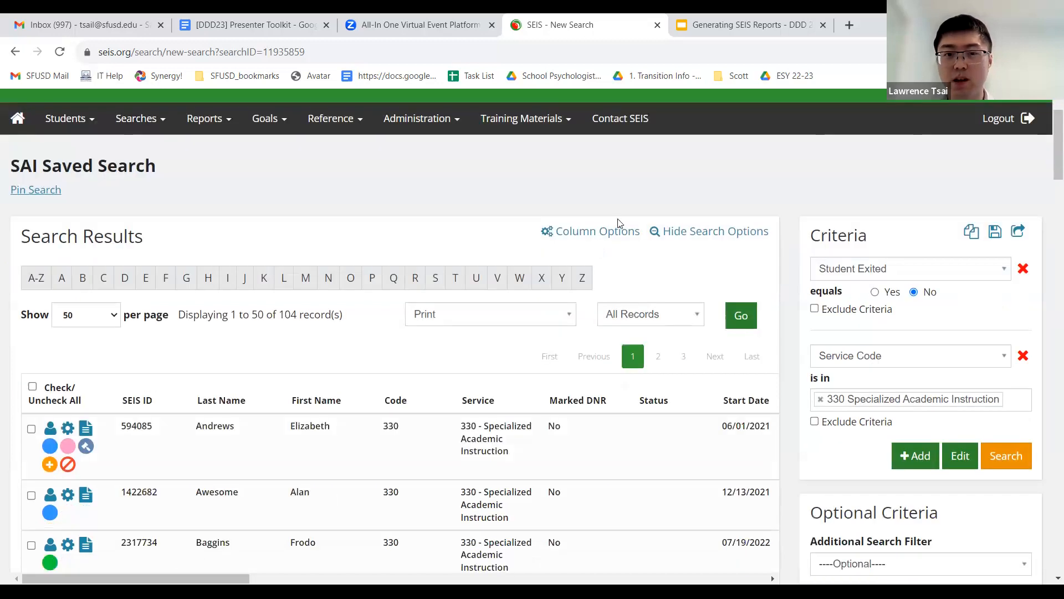
click(617, 236)
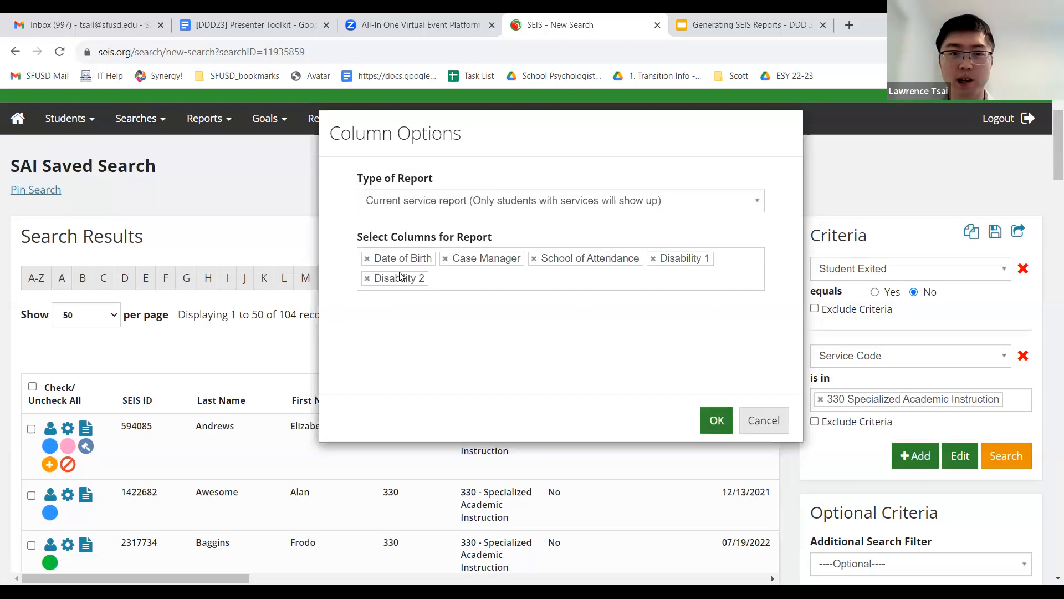
click(752, 422)
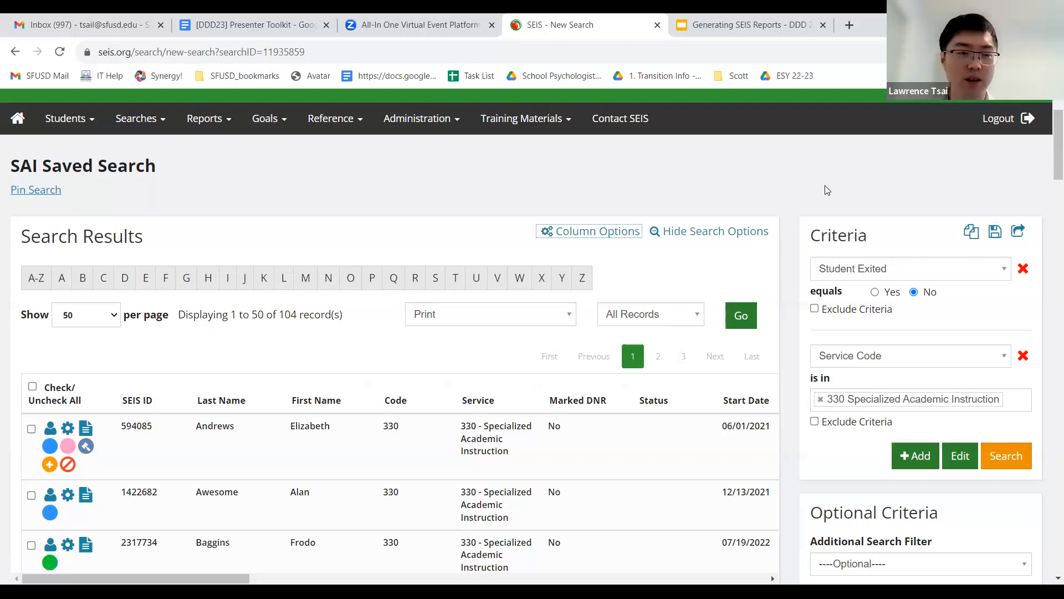
click(584, 235)
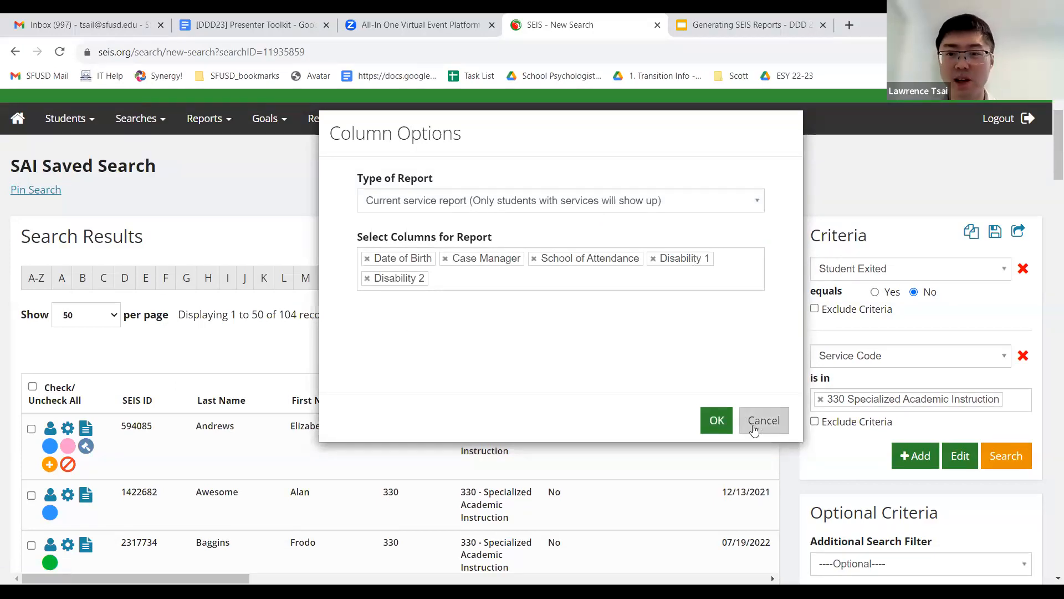
click(945, 418)
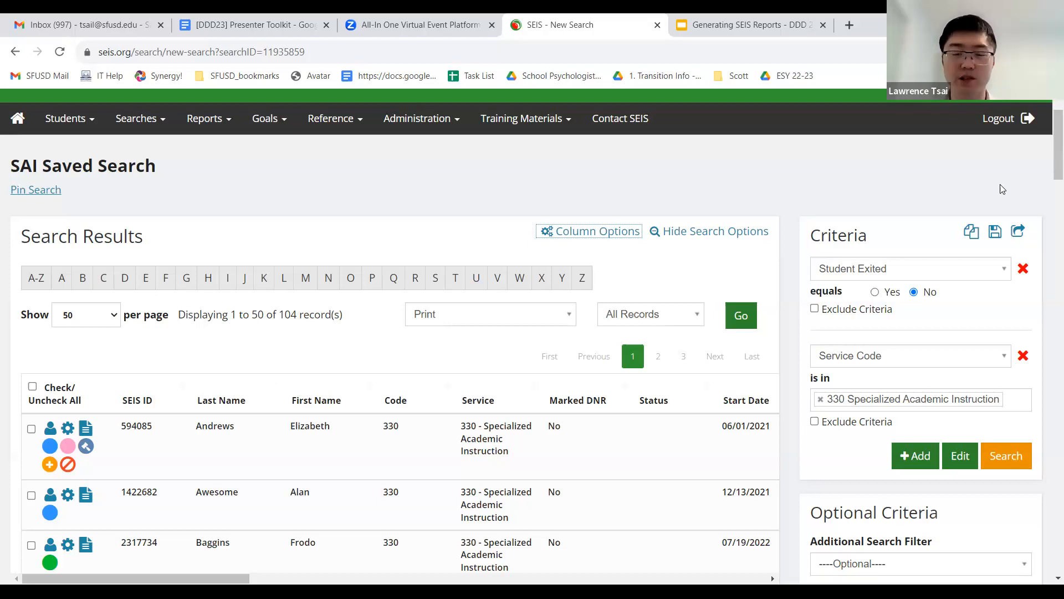
Add the Grade Level column to SAI Saved Search and check its position among the result columns.
click(616, 231)
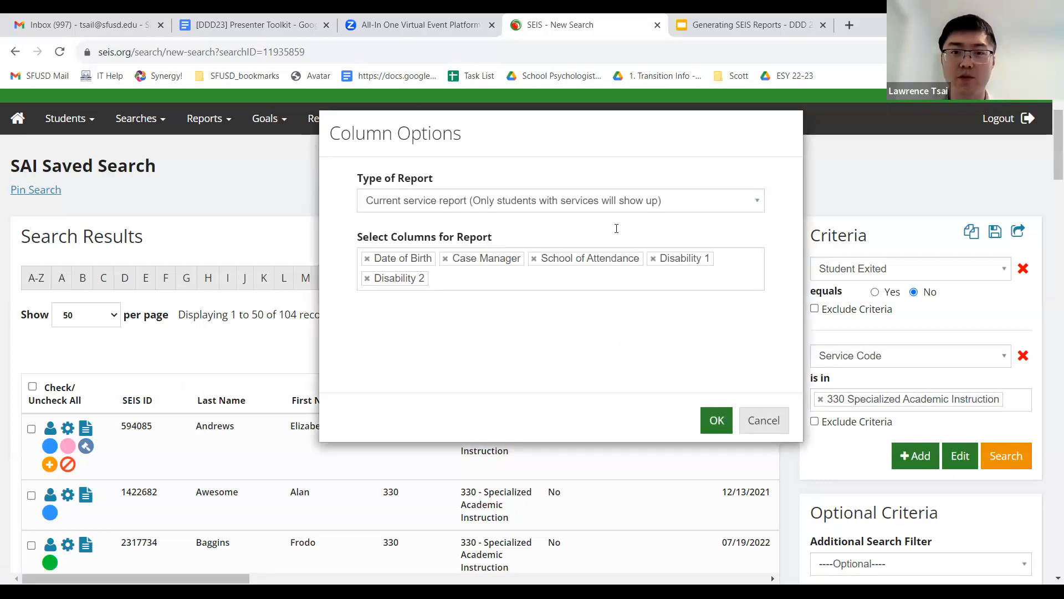
click(553, 283)
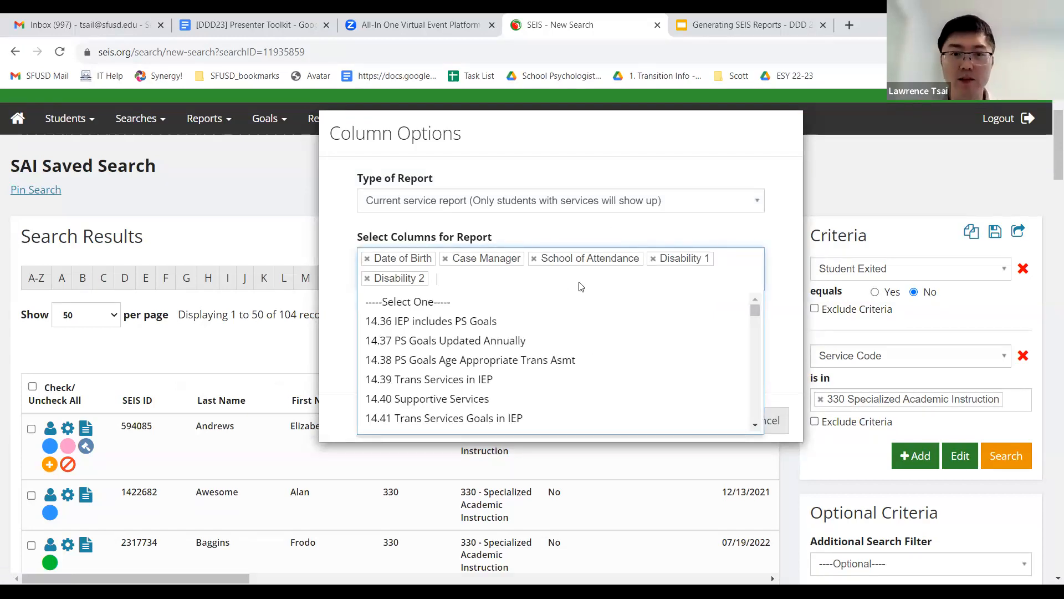
text(gra)
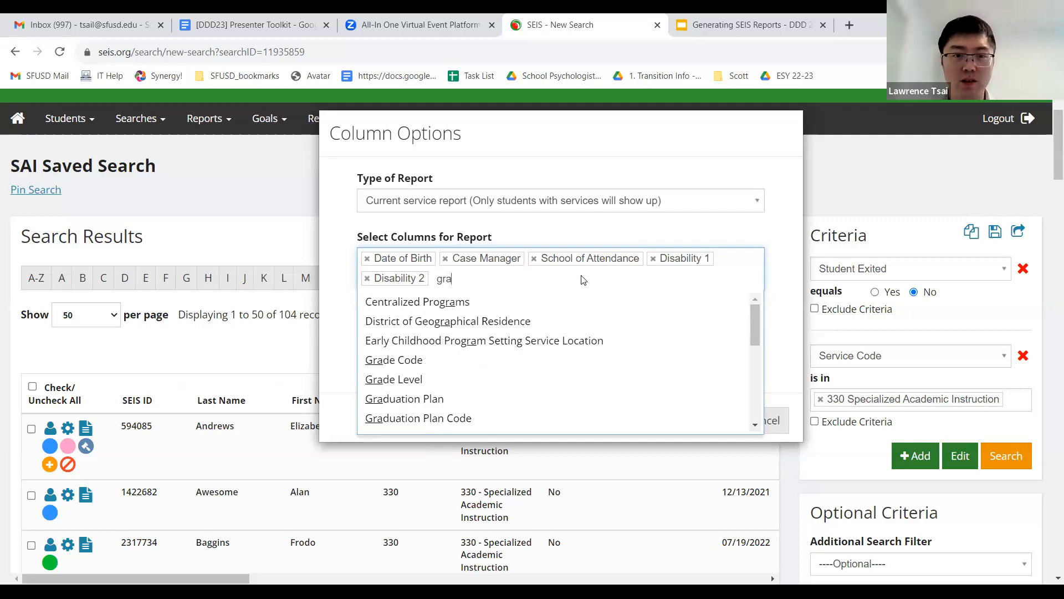
text(de)
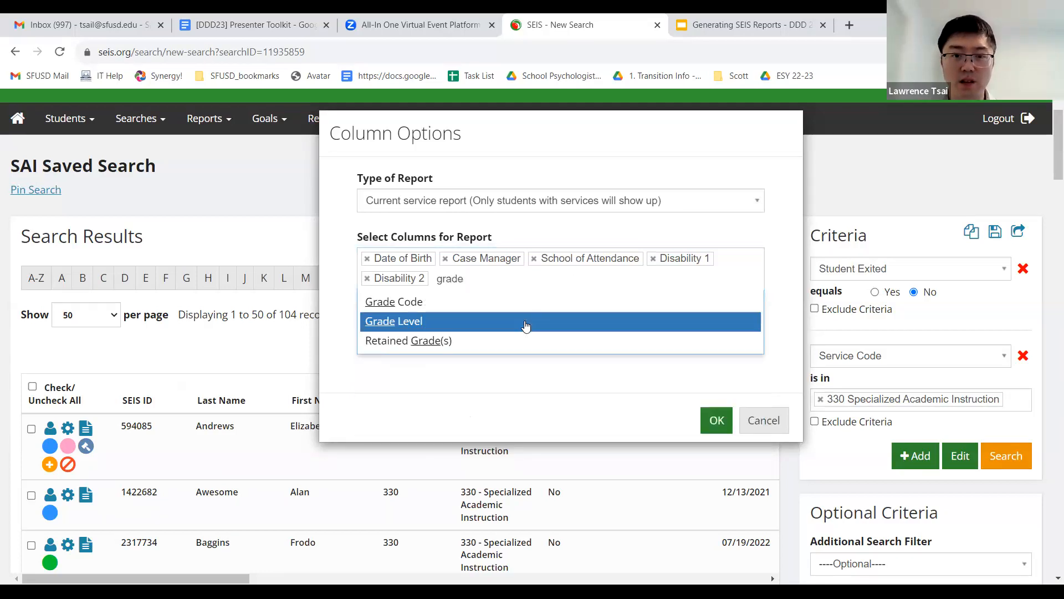
key(Return)
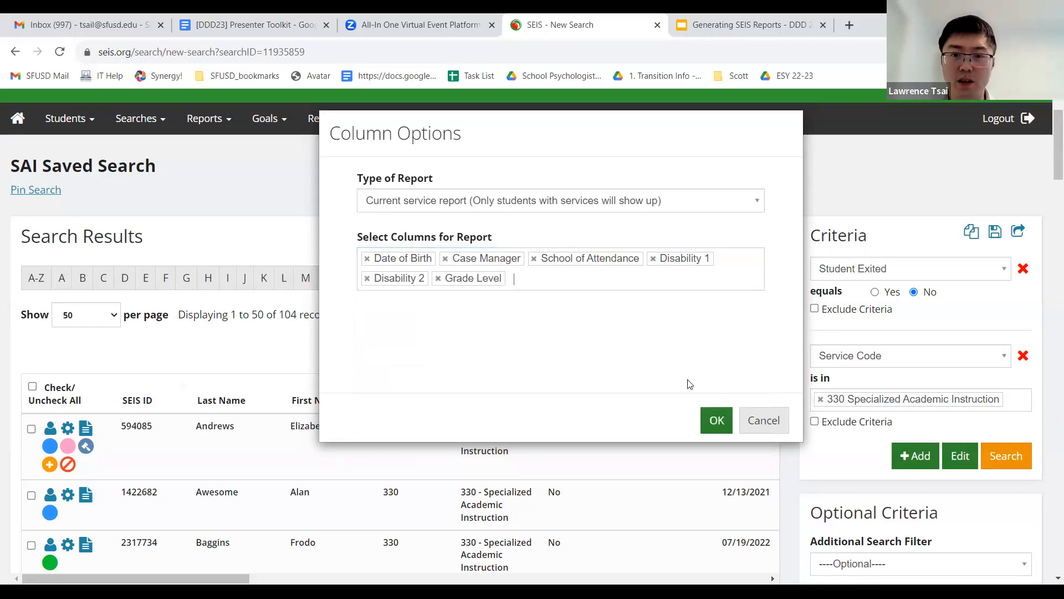
click(711, 421)
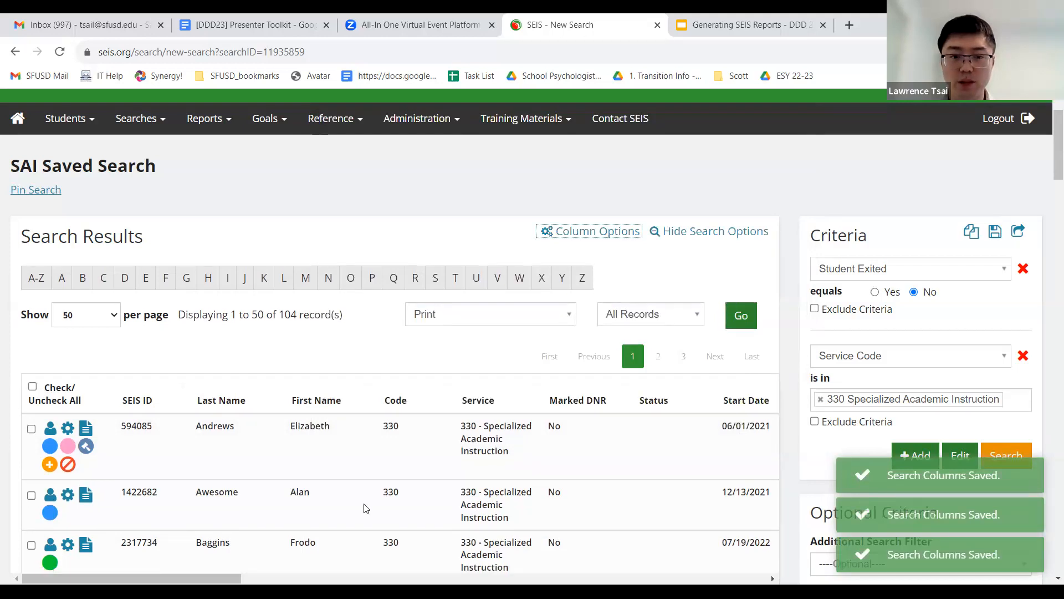
drag(173, 578, 622, 569)
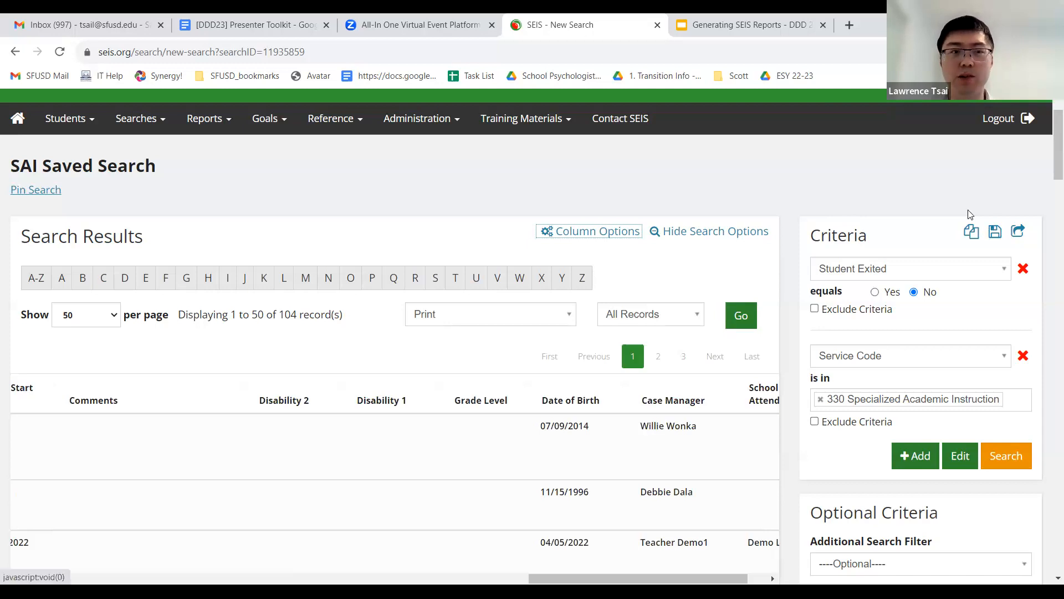
Reopen SAI Saved Search from the uncategorized custom searches.
scroll(564, 231, up, 2)
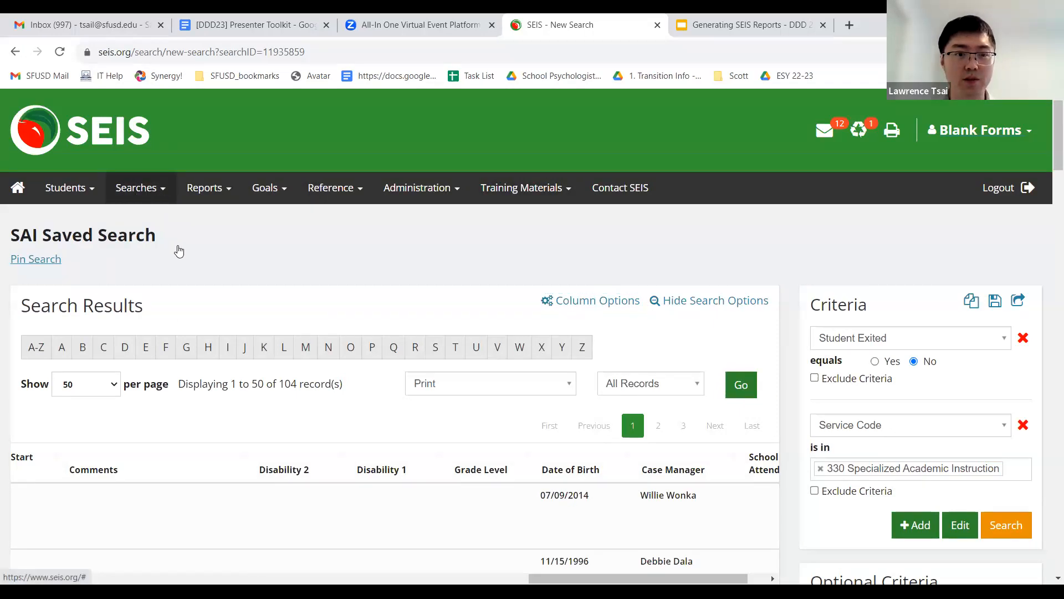
mouse_move(259, 248)
mouse_move(348, 248)
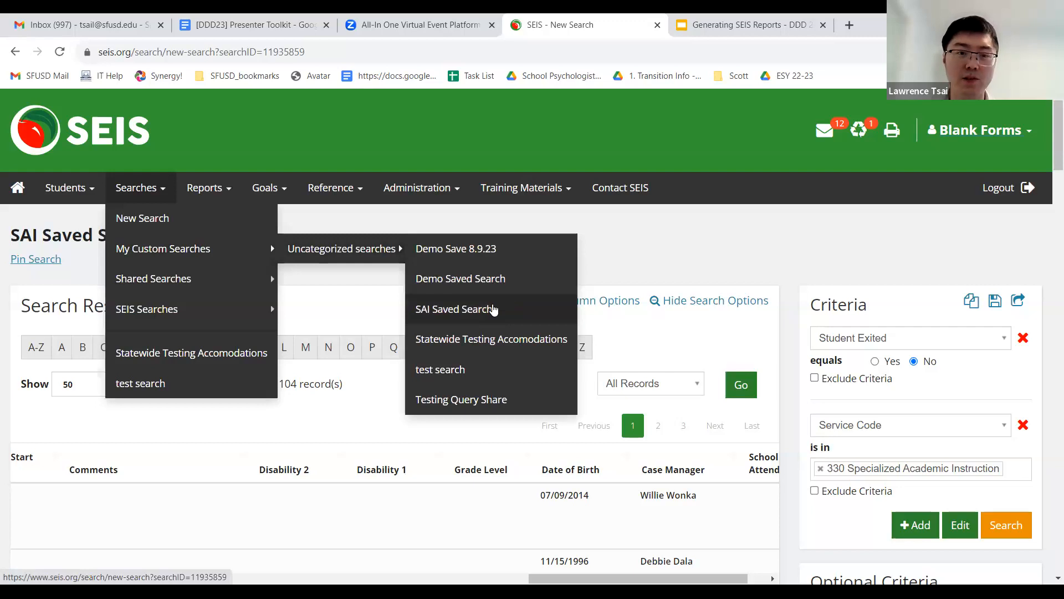
click(493, 309)
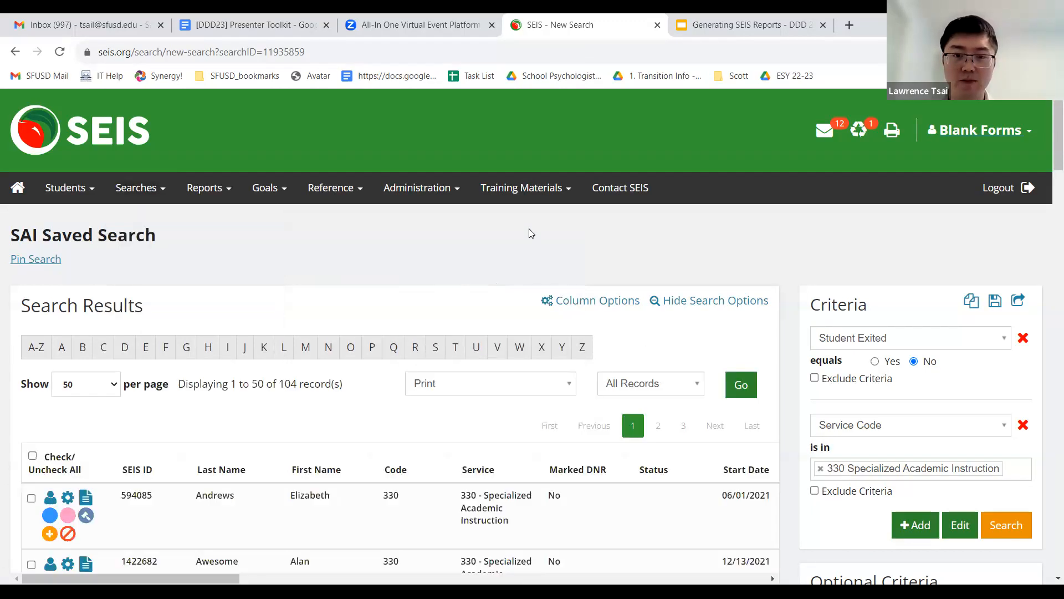
Remove the Grade Level column from SAI Saved Search and save the column options.
scroll(586, 238, down, 1)
click(586, 238)
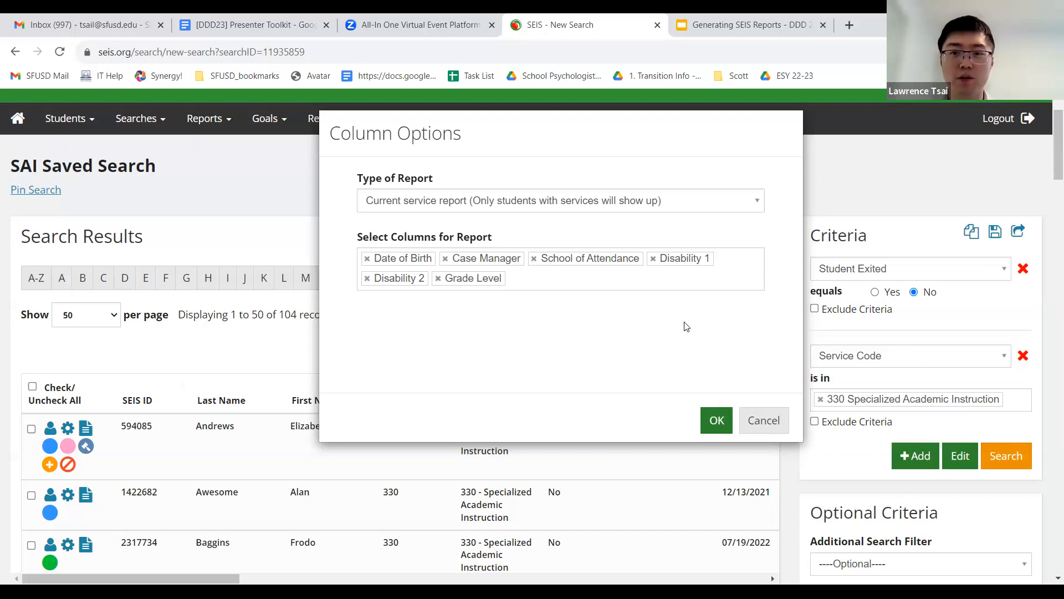
click(438, 278)
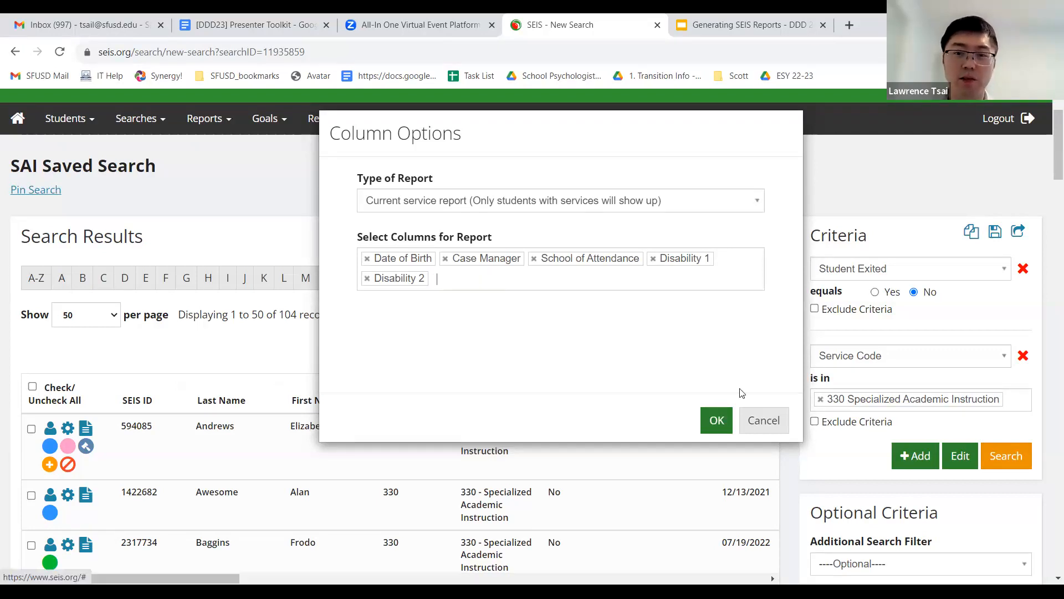
click(717, 418)
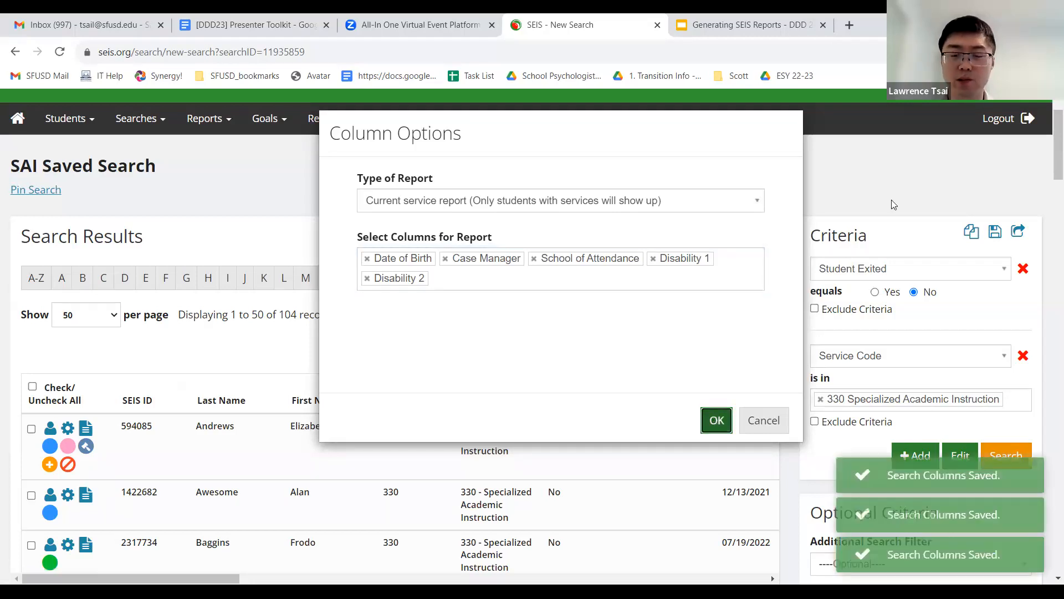
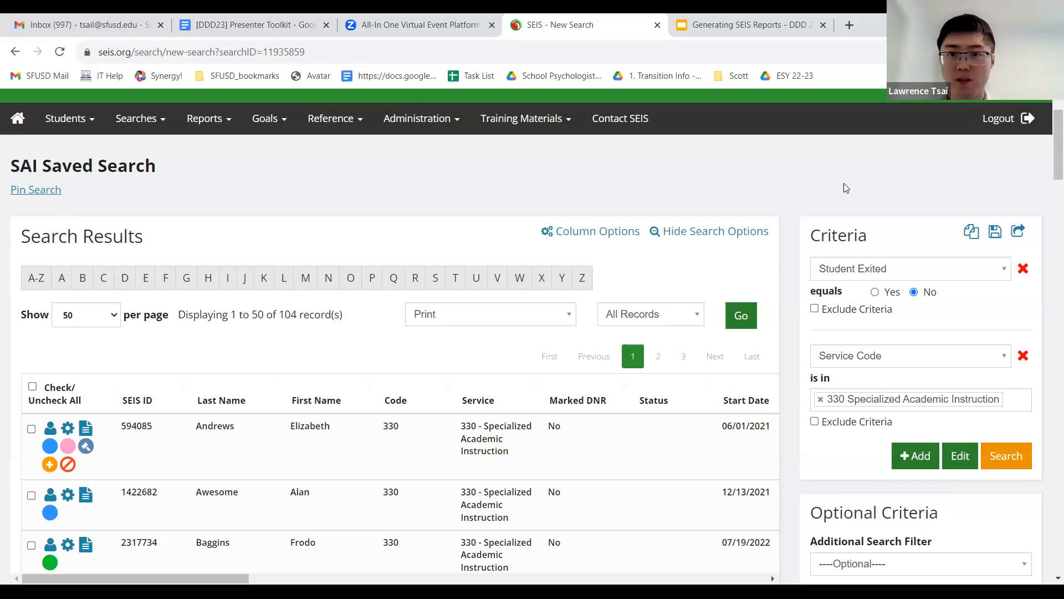
Examine the Additional Search Filter choices under Optional Criteria without selecting any.
scroll(846, 187, up, 2)
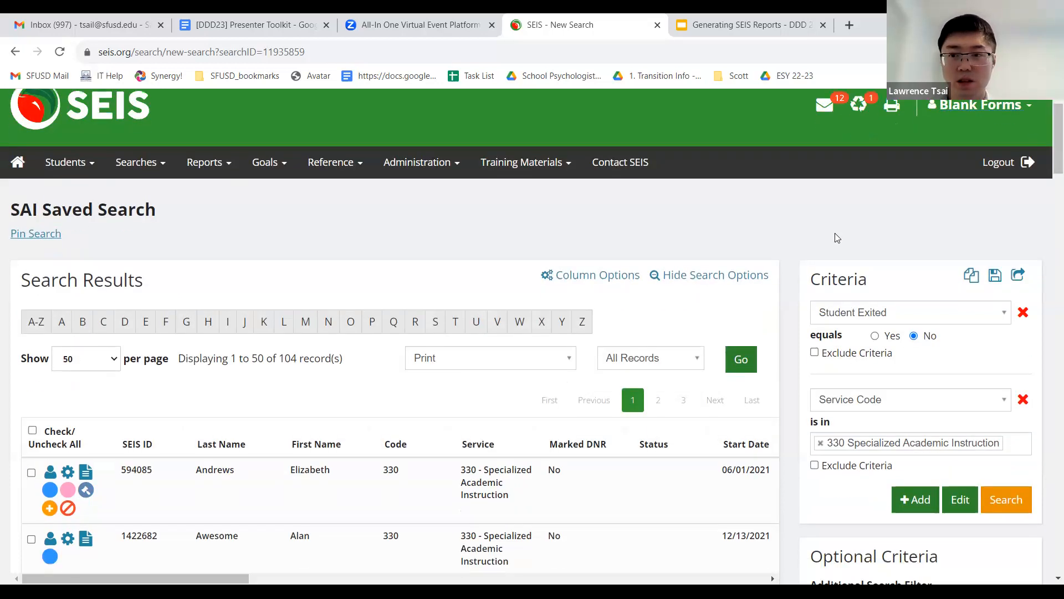
scroll(808, 277, down, 2)
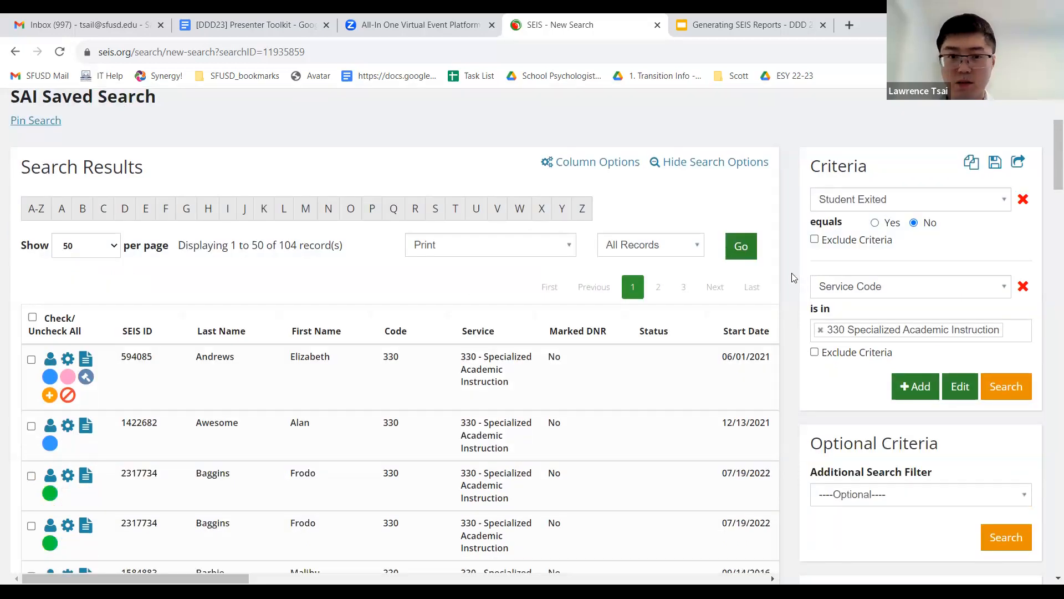
scroll(793, 277, down, 2)
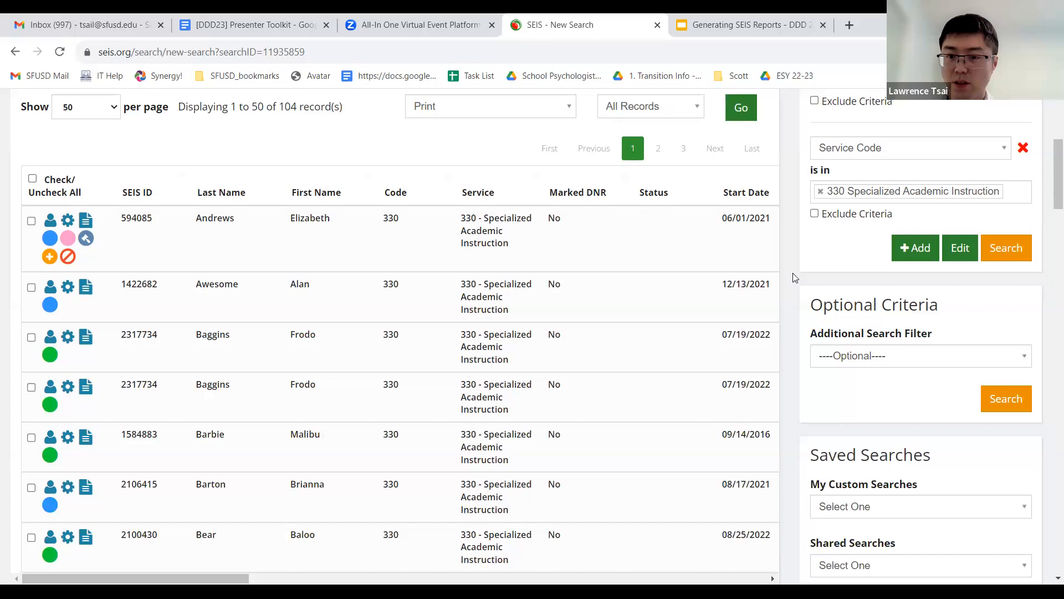
scroll(793, 278, up, 1)
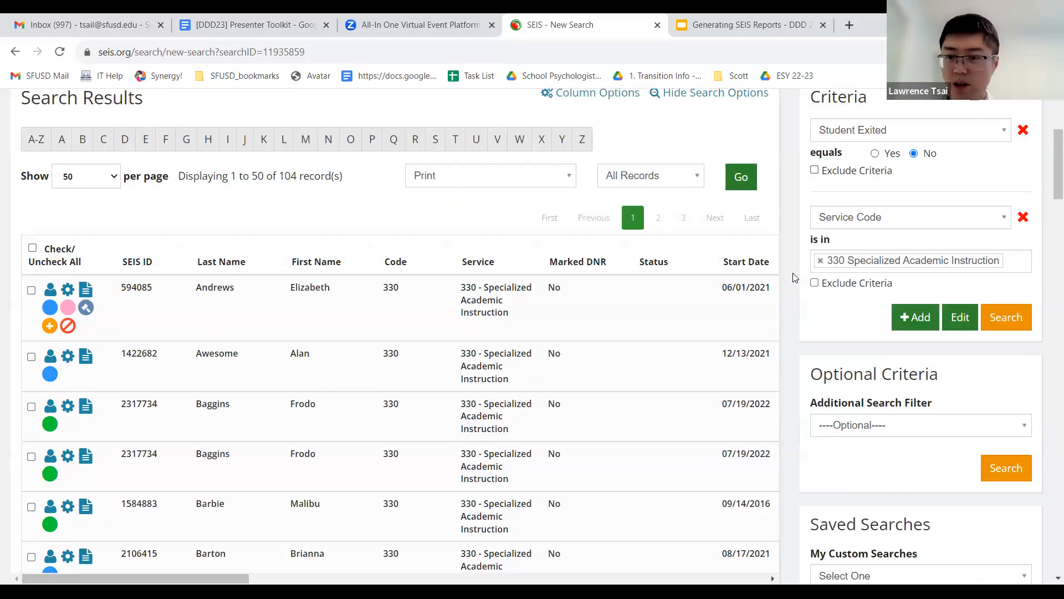
scroll(793, 277, up, 2)
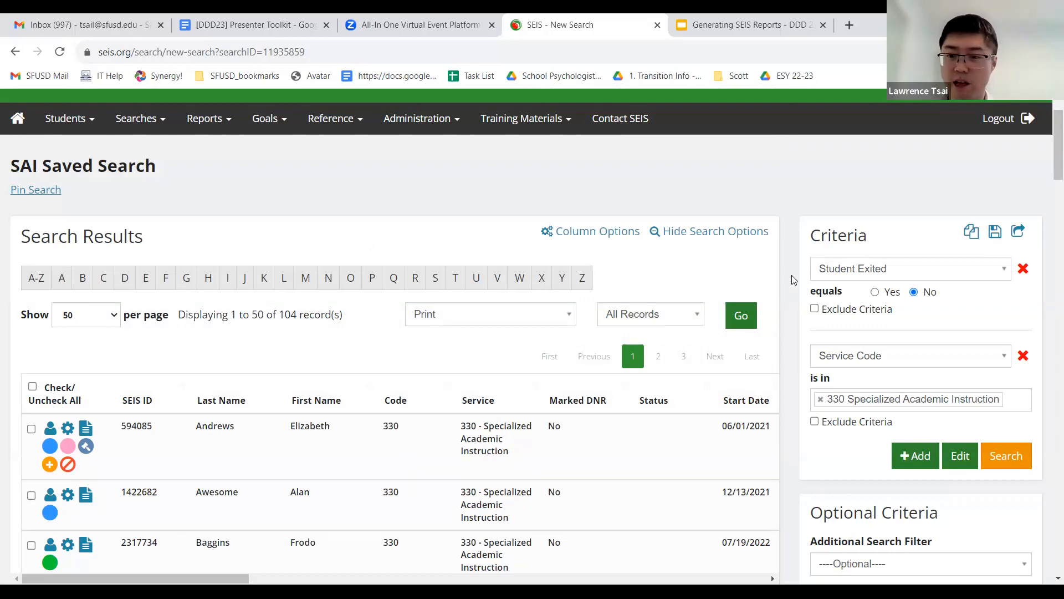
scroll(794, 280, down, 3)
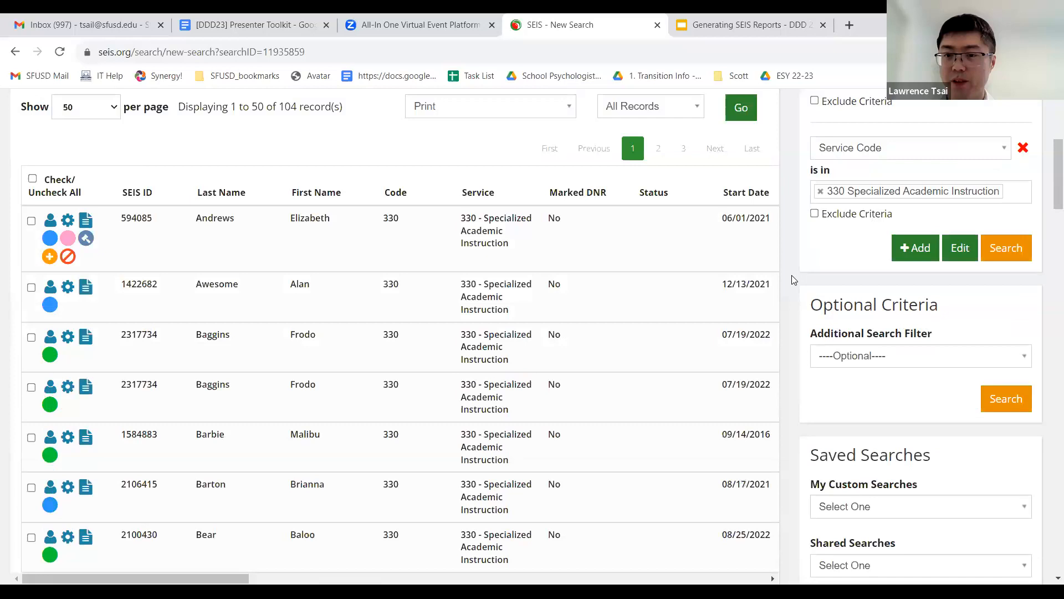
scroll(792, 275, down, 1)
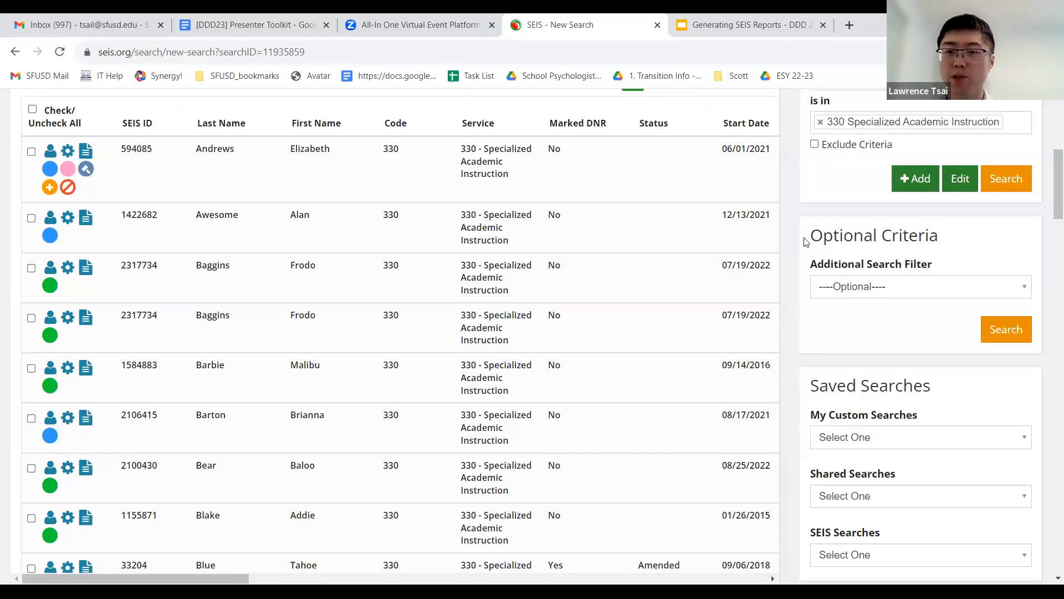
drag(805, 239, 893, 240)
click(930, 289)
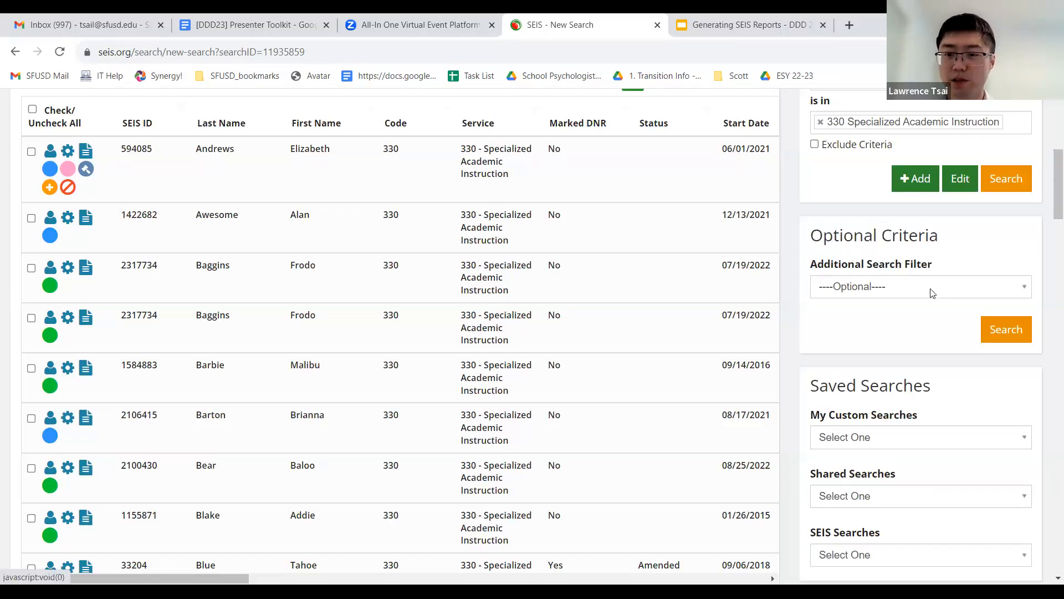
click(931, 292)
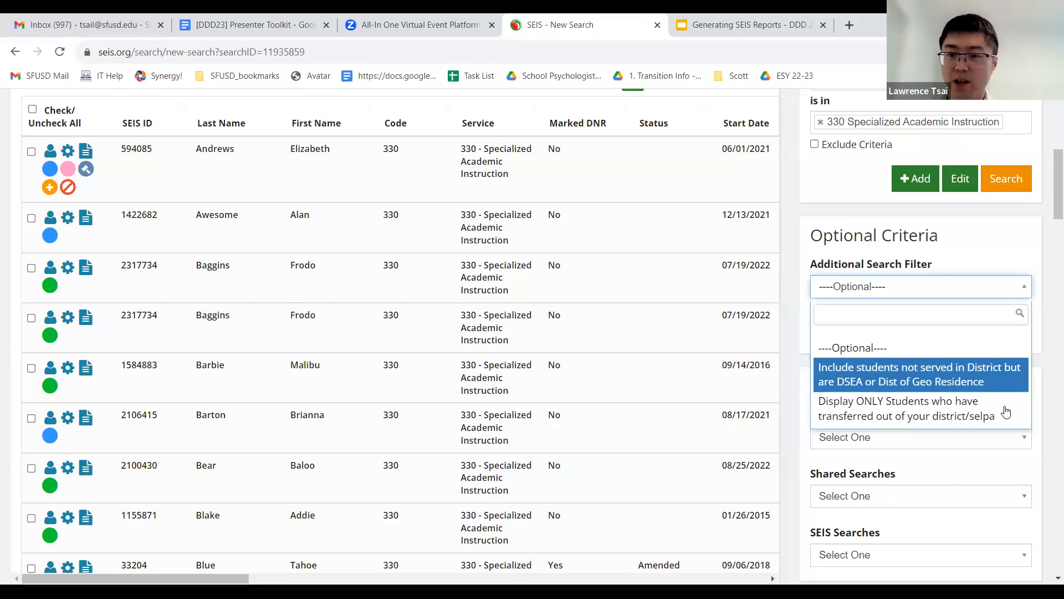
click(790, 397)
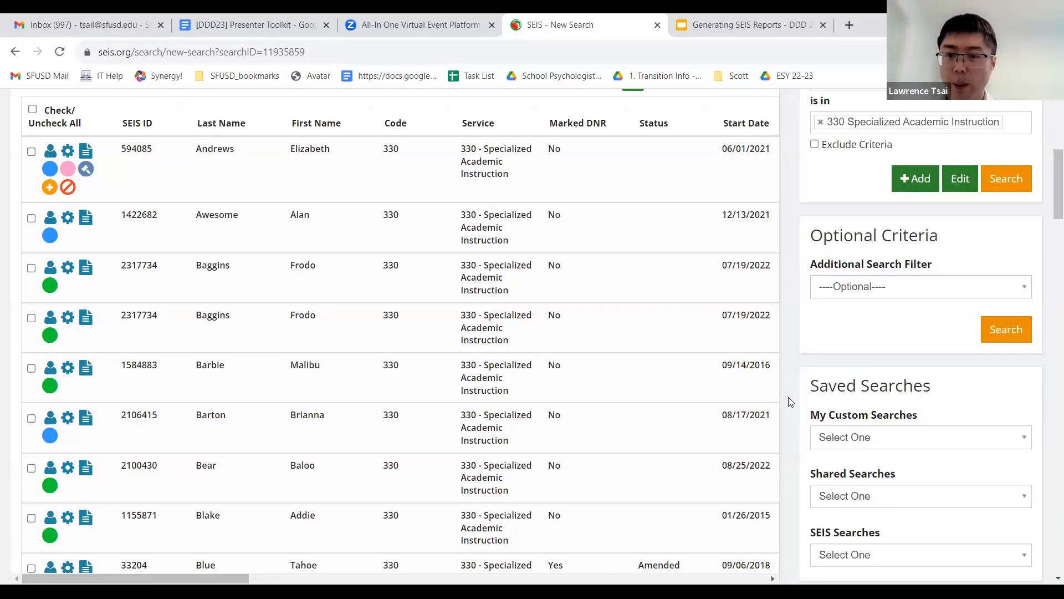
Look through the lists of My Custom Searches and Shared Searches under Saved Searches without opening any.
scroll(790, 399, down, 3)
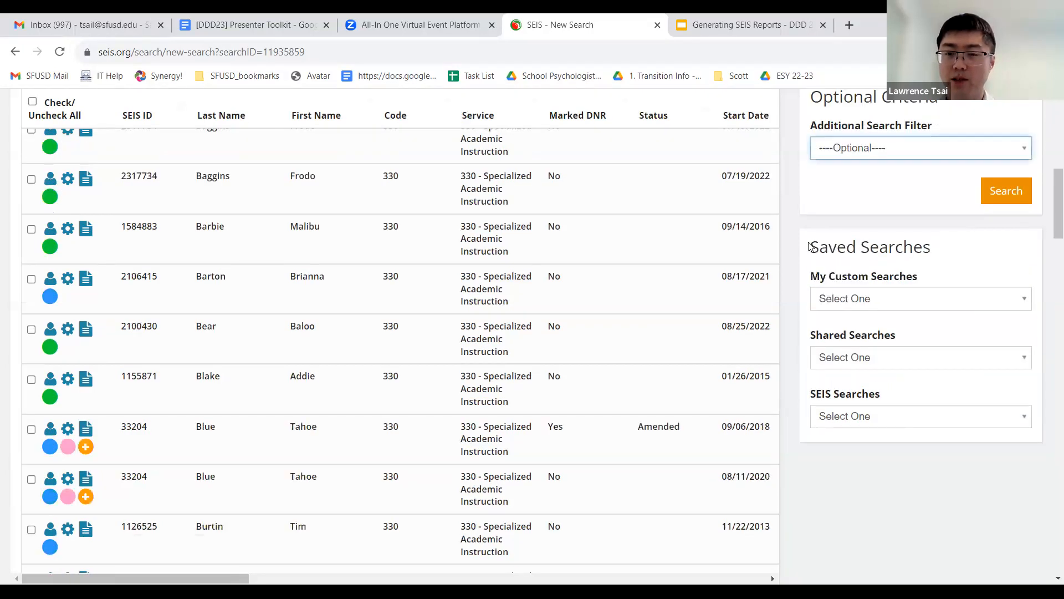
click(910, 300)
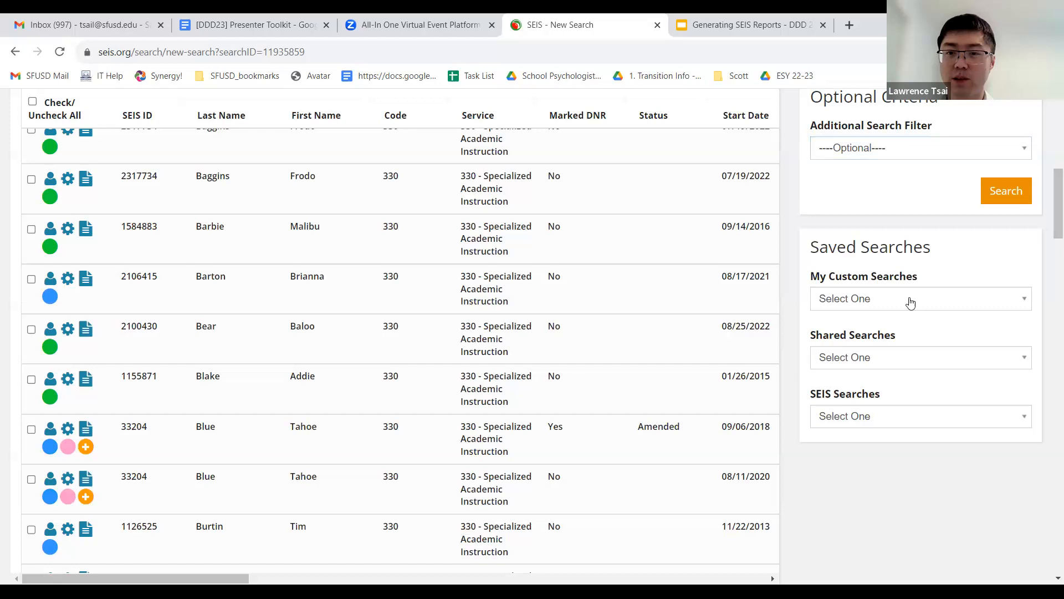
click(911, 300)
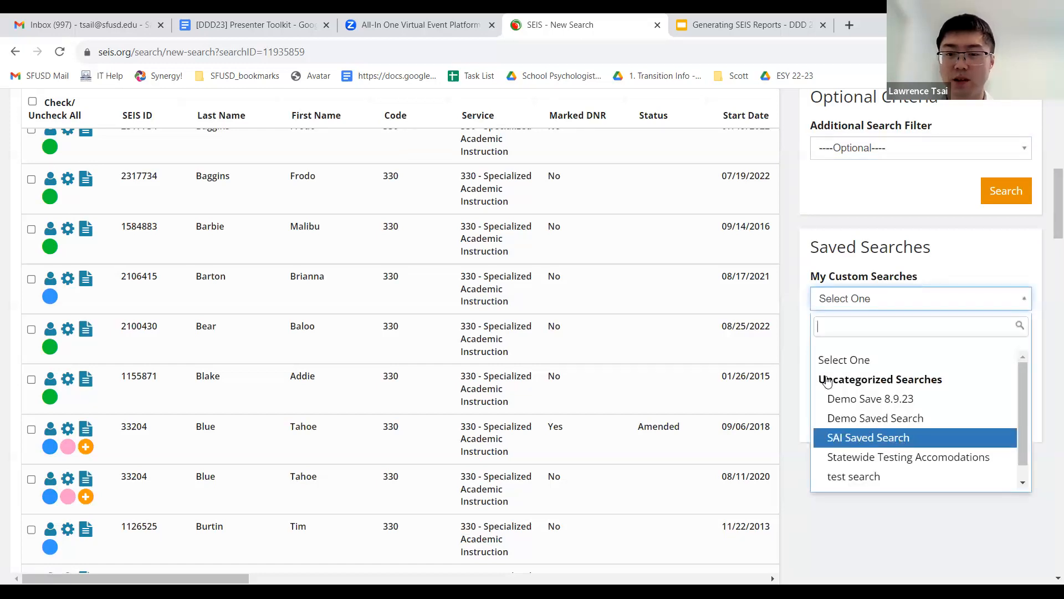
click(786, 344)
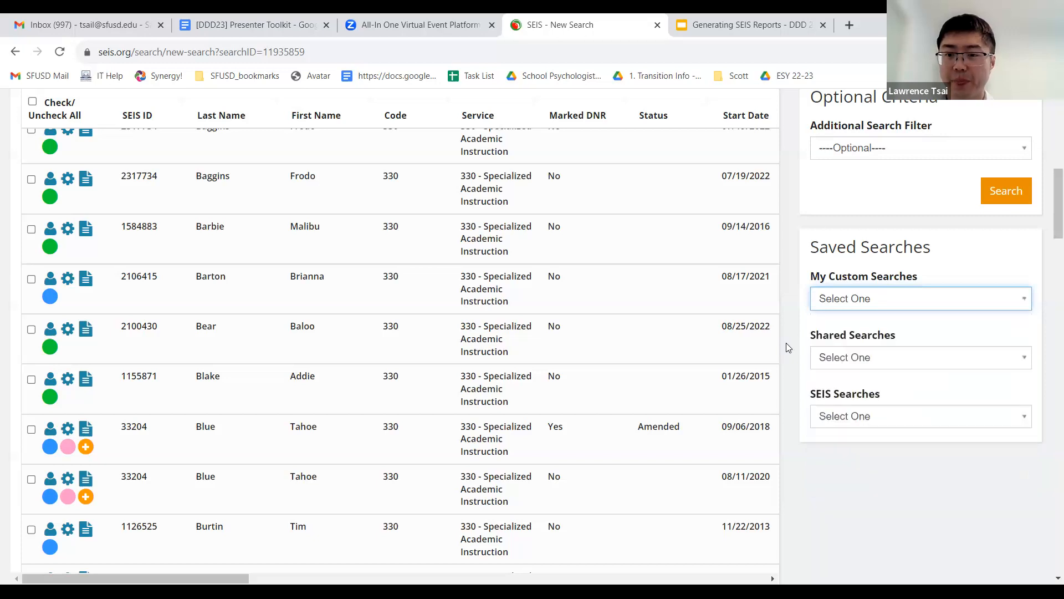
click(845, 362)
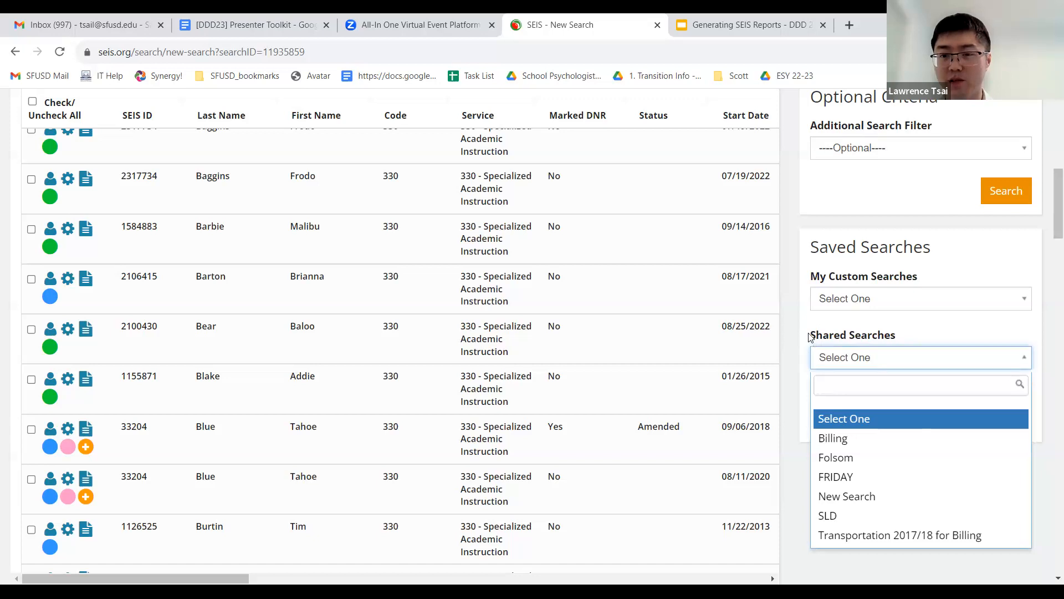
click(915, 334)
click(915, 335)
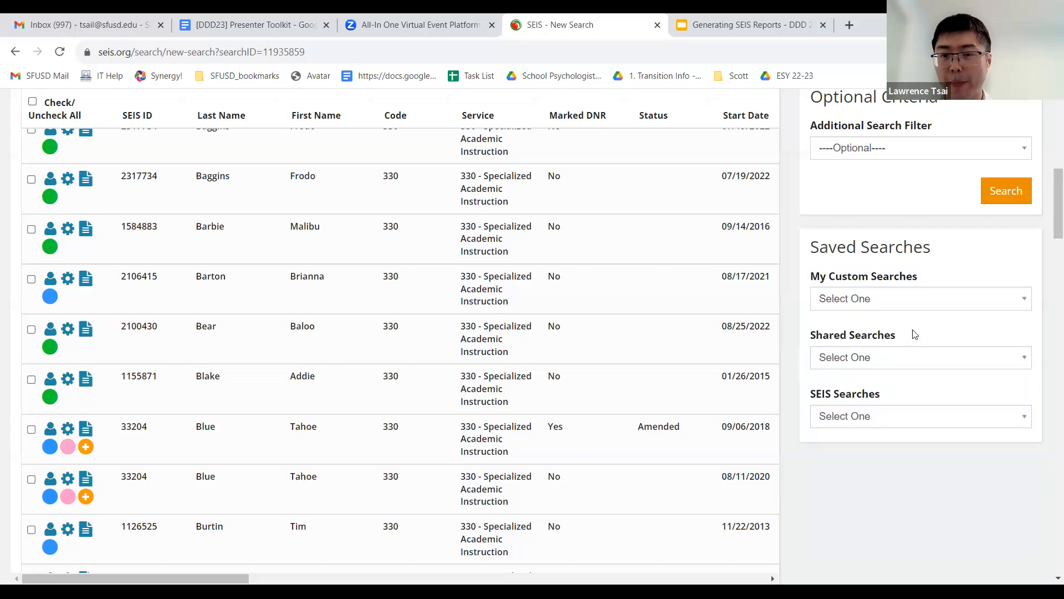
Save and share SAI Saved Search under its existing title, with no category or comments and not pinned to the menu.
scroll(904, 369, up, 1)
scroll(958, 302, up, 8)
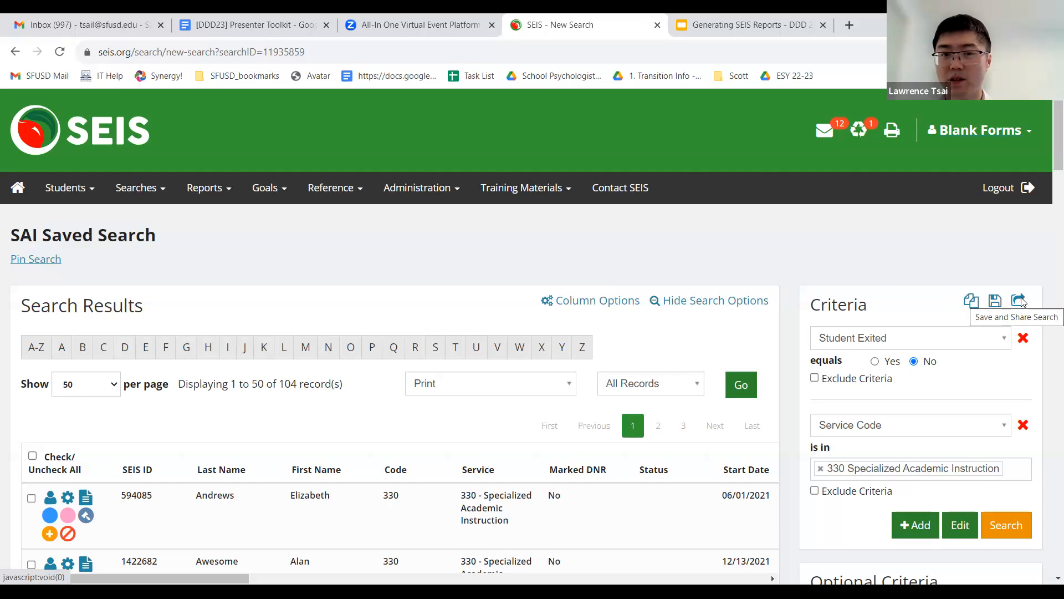
click(1021, 302)
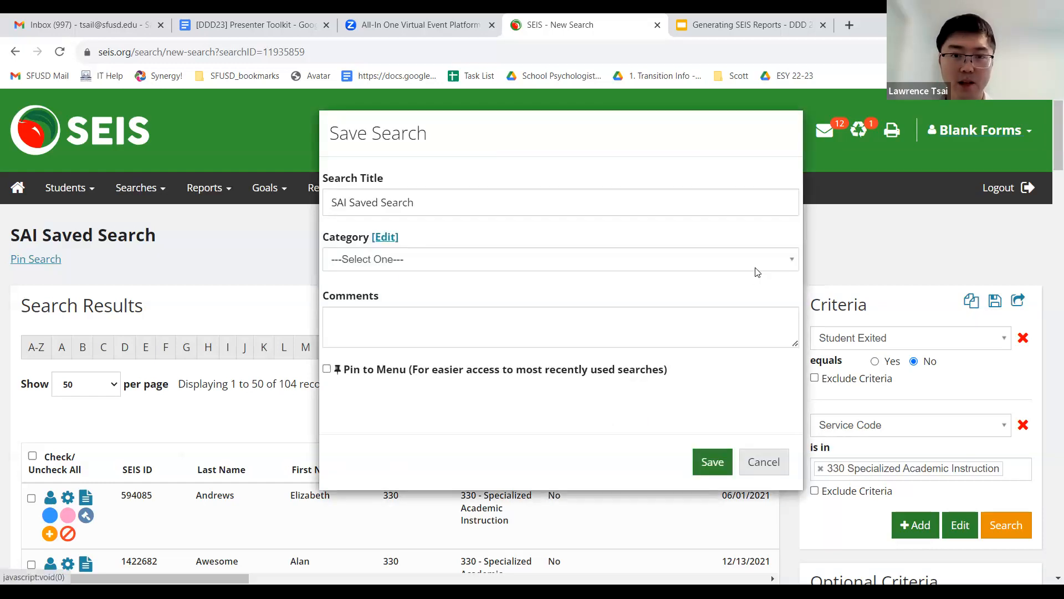
click(427, 267)
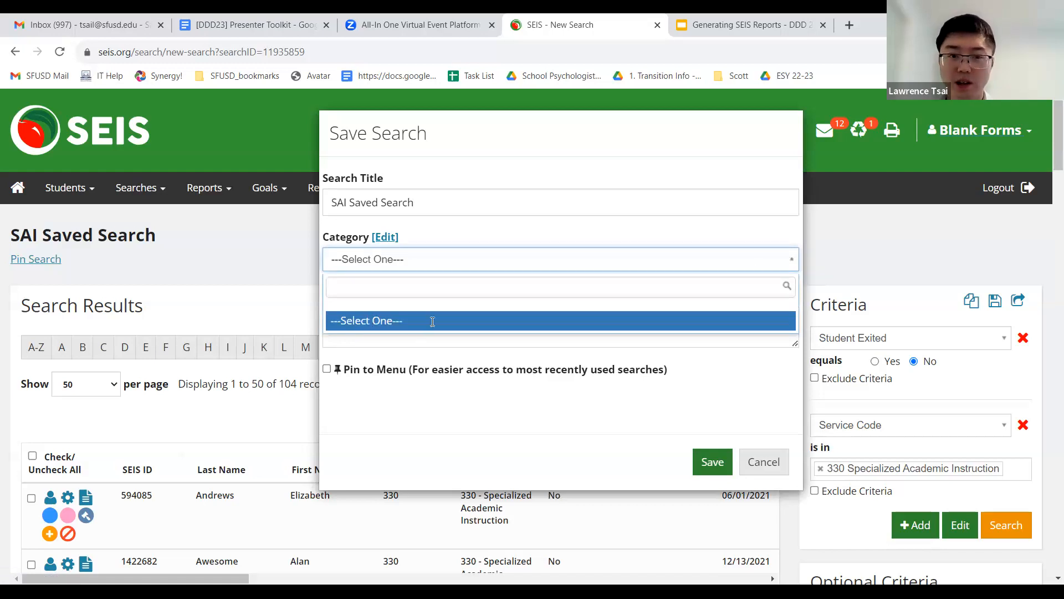
click(424, 321)
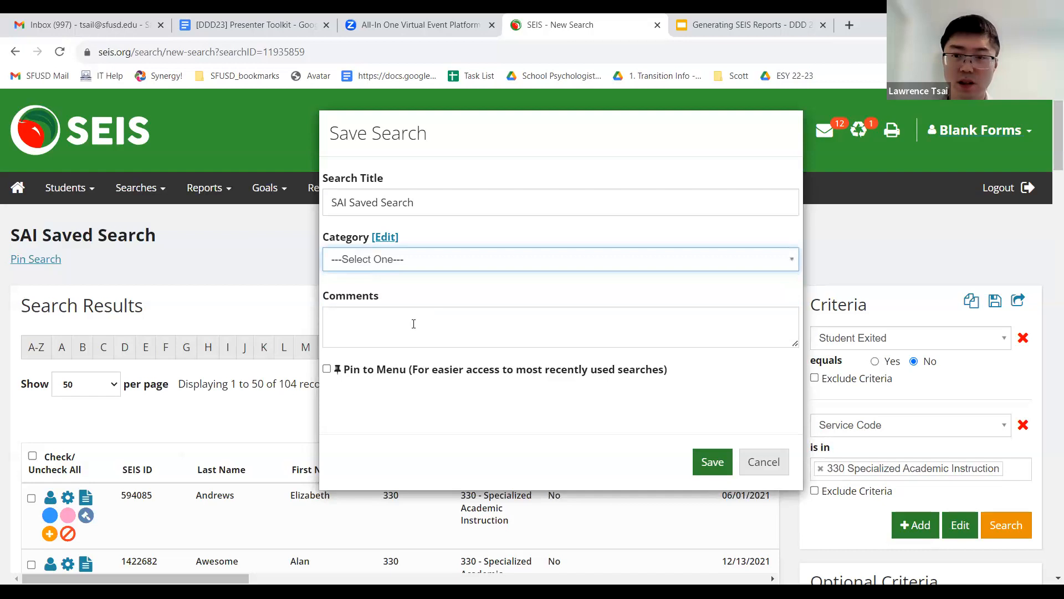
click(710, 466)
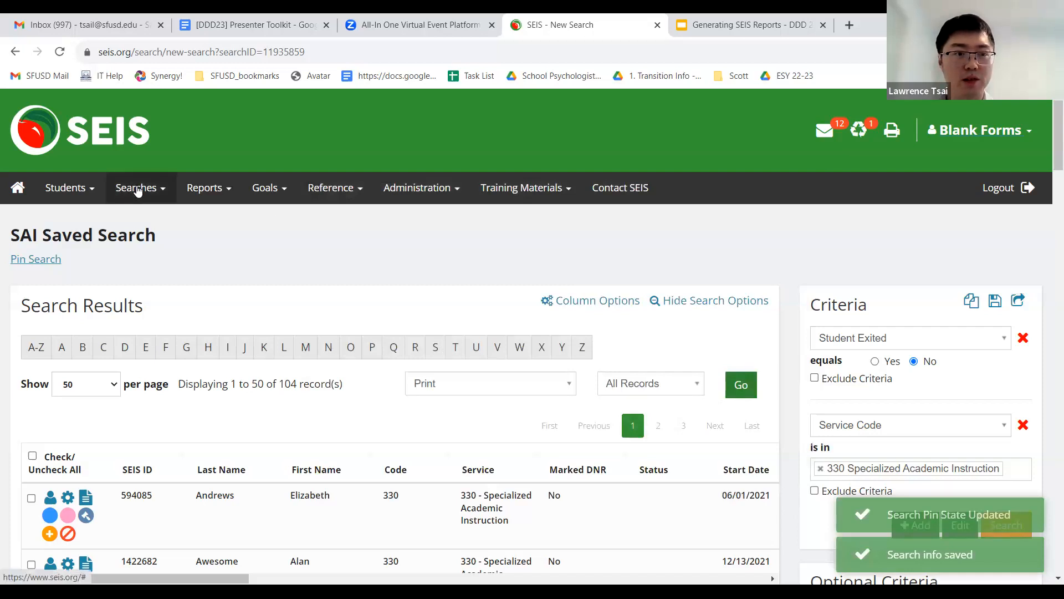
Reload the SAI Saved Search page and look through the Shared Searches, My Custom Searches and SEIS Searches lists without opening any.
click(138, 190)
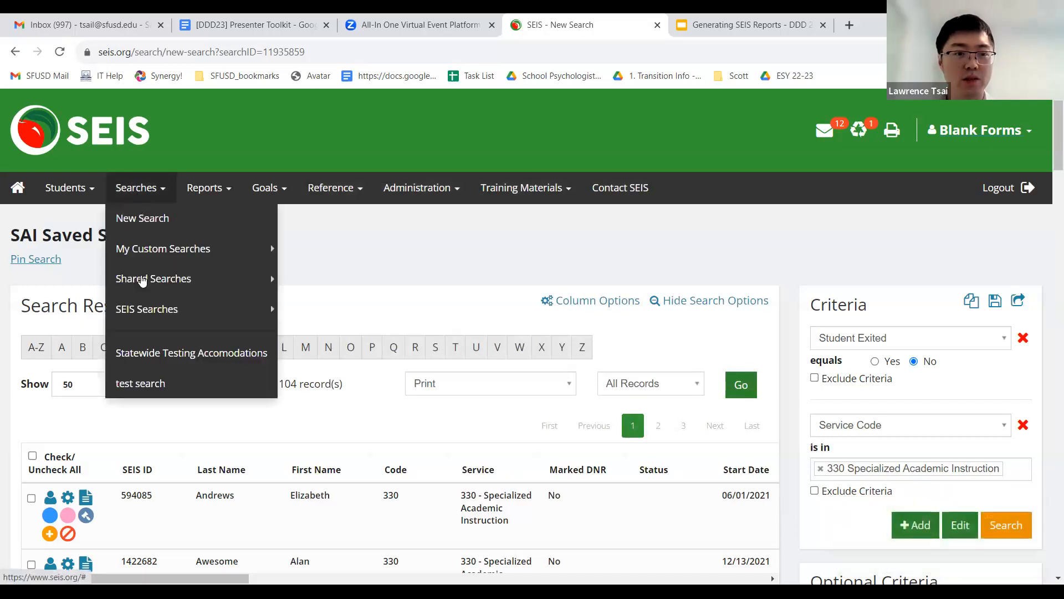
mouse_move(162, 281)
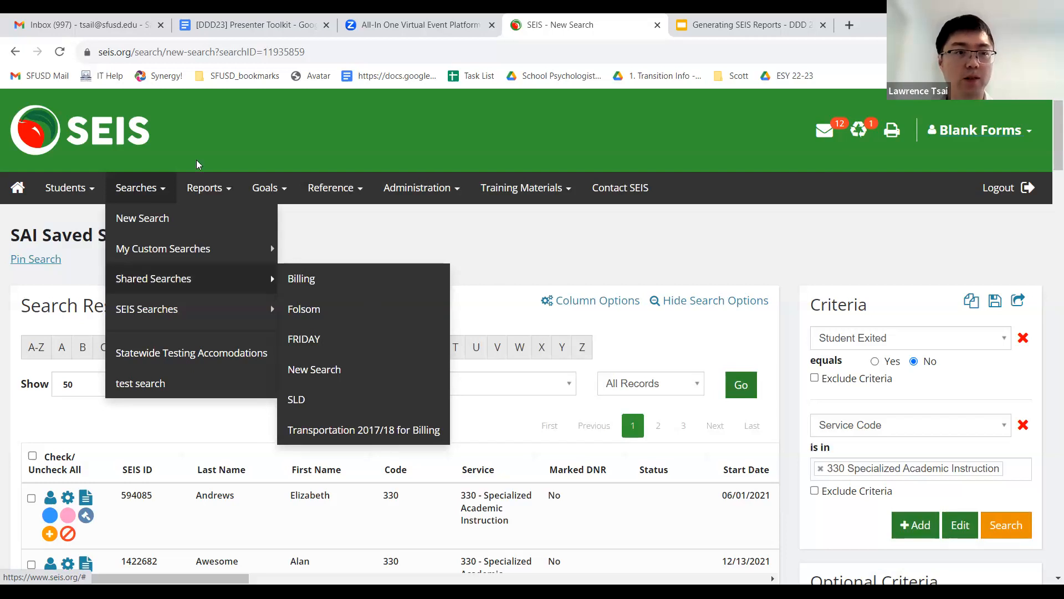
click(55, 53)
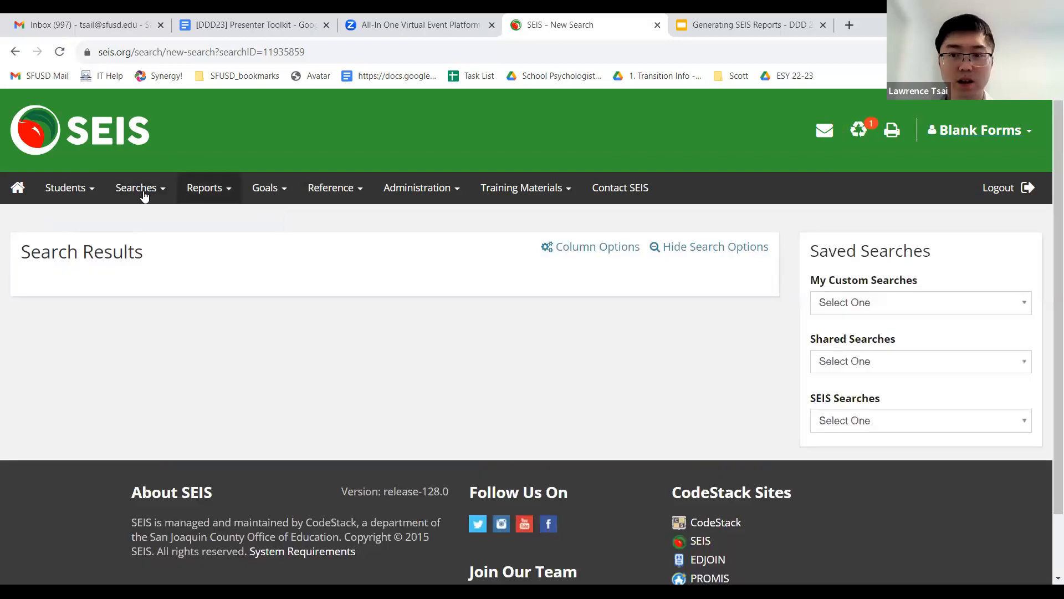
click(146, 197)
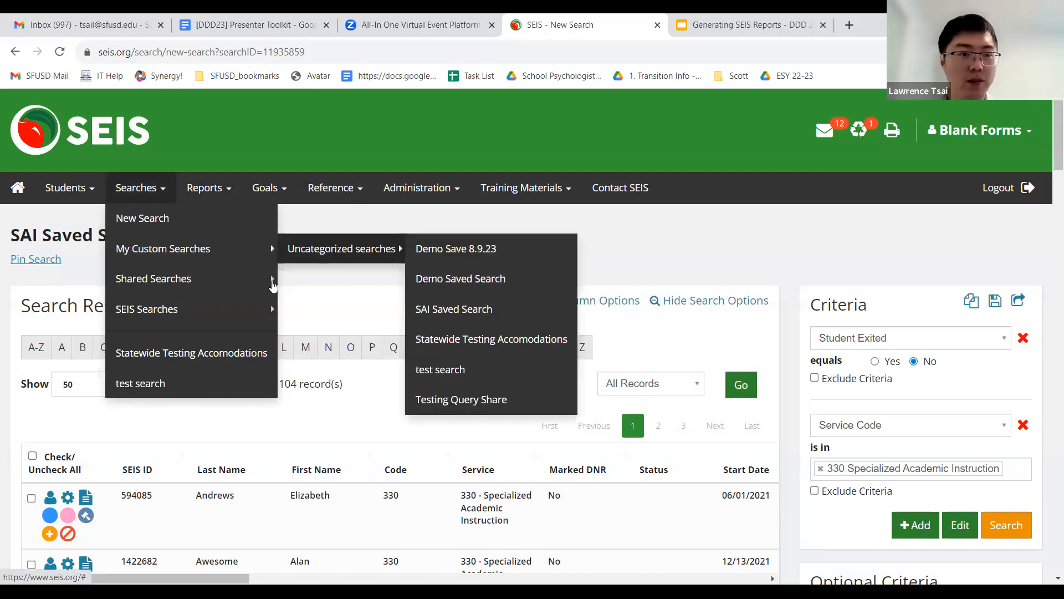
mouse_move(273, 280)
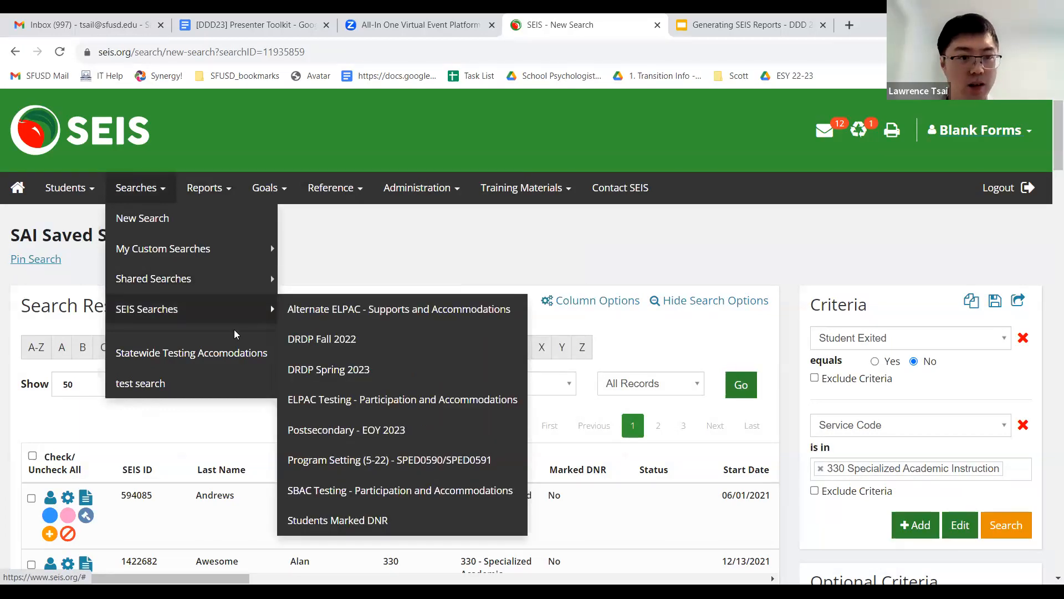
mouse_move(237, 278)
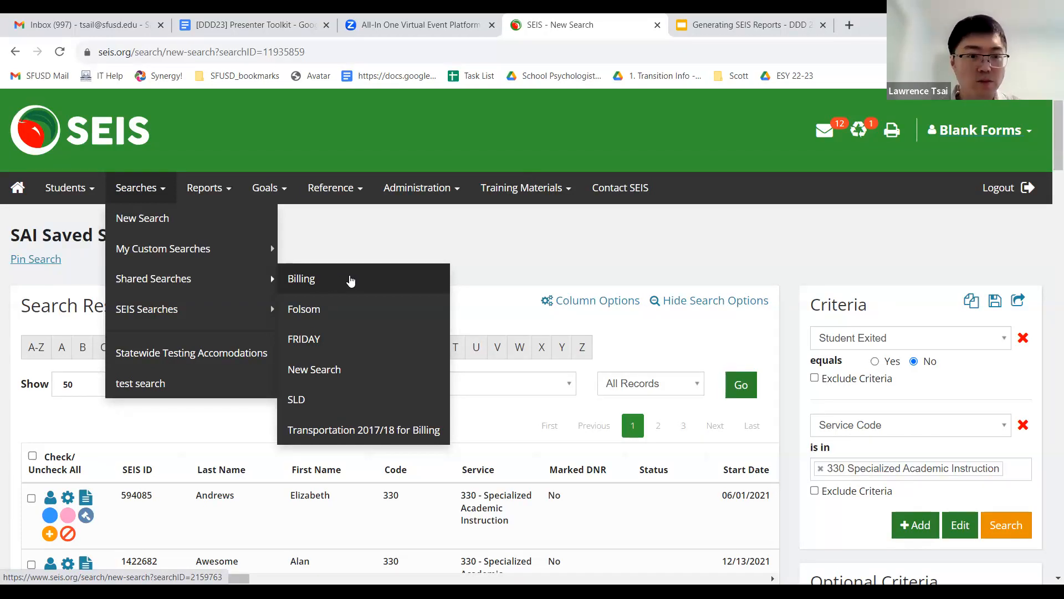
click(647, 250)
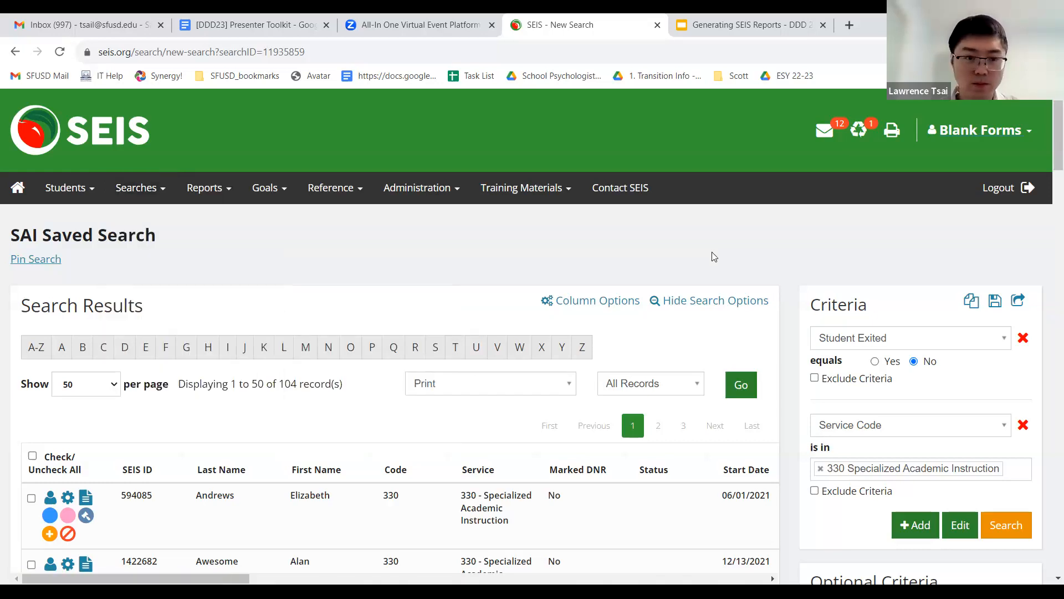
scroll(769, 256, down, 1)
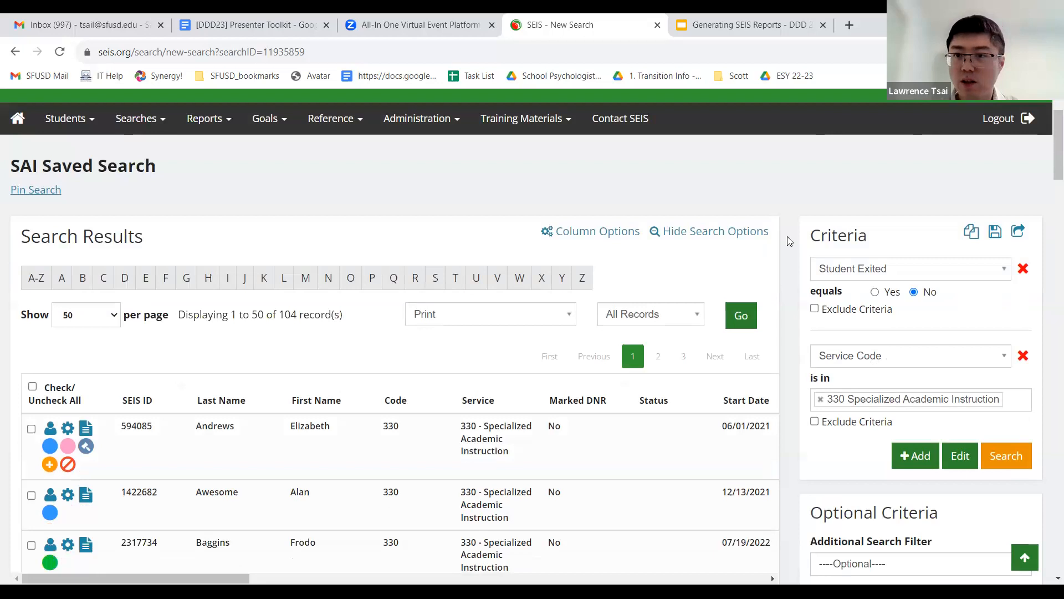
scroll(790, 240, up, 1)
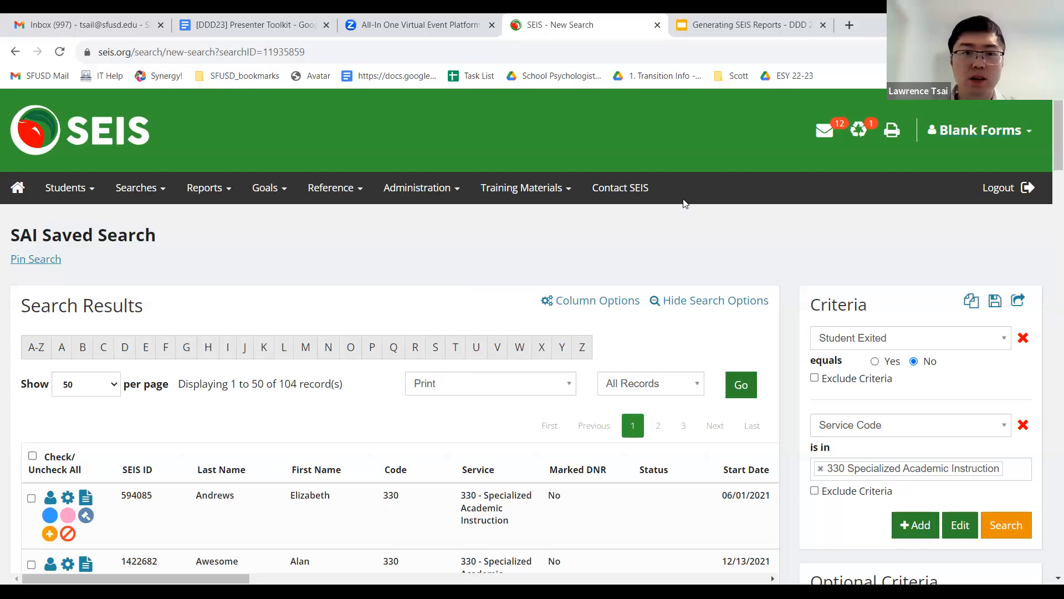
scroll(685, 225, down, 2)
scroll(782, 379, down, 1)
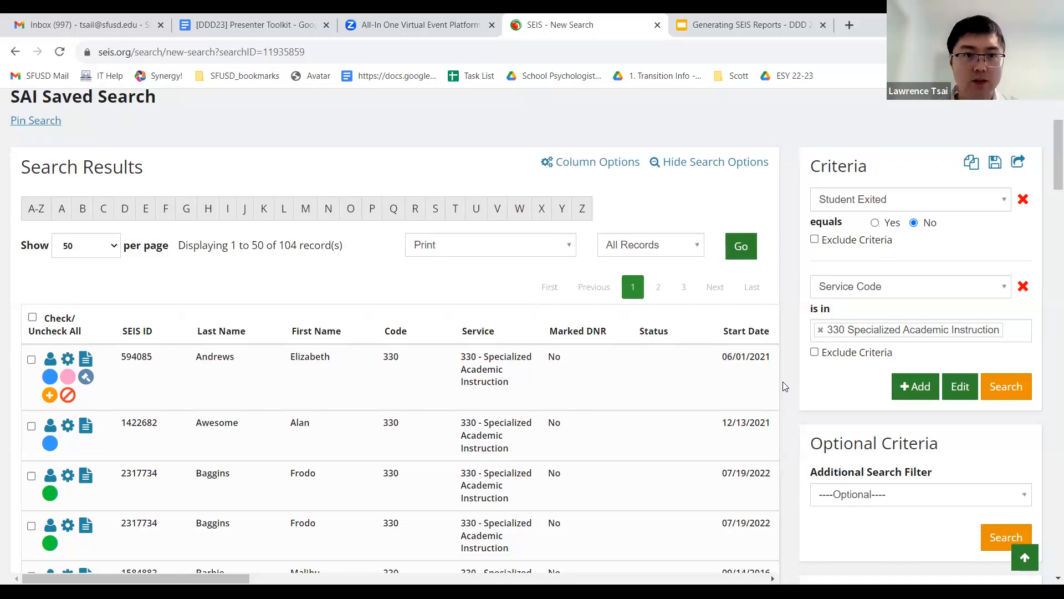
scroll(783, 382, up, 3)
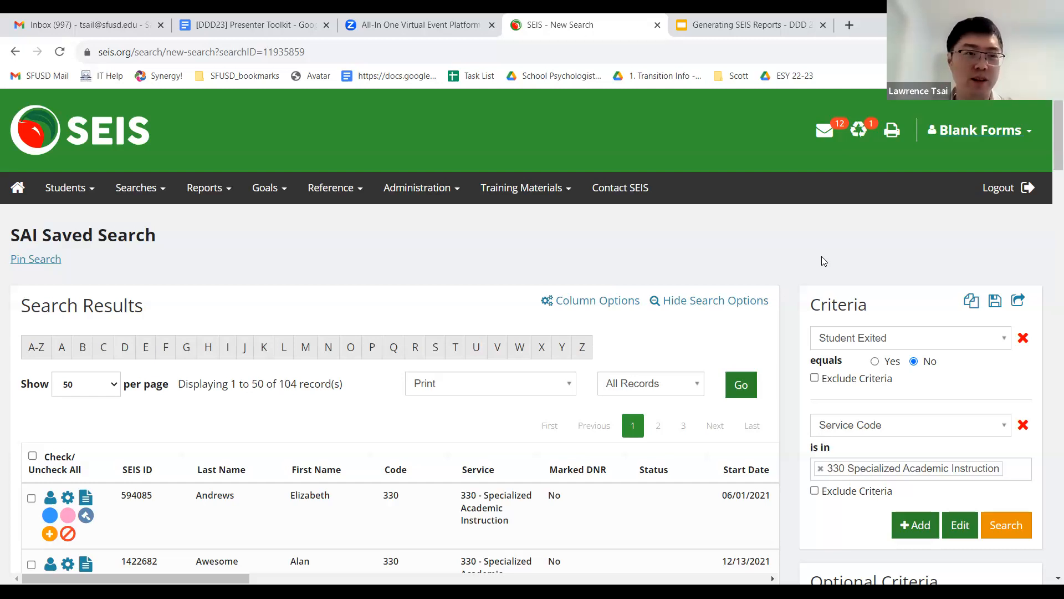
Open the dashboard's full Next Eligibility Evaluation list from Meeting Alerts and examine the student due dates.
click(128, 139)
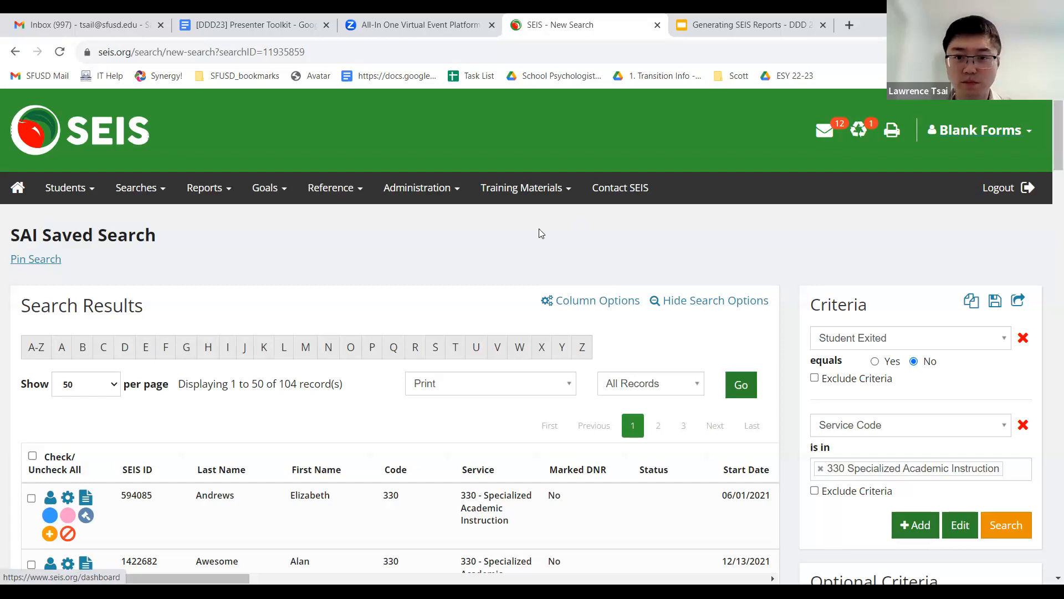
scroll(534, 239, down, 1)
scroll(529, 240, down, 2)
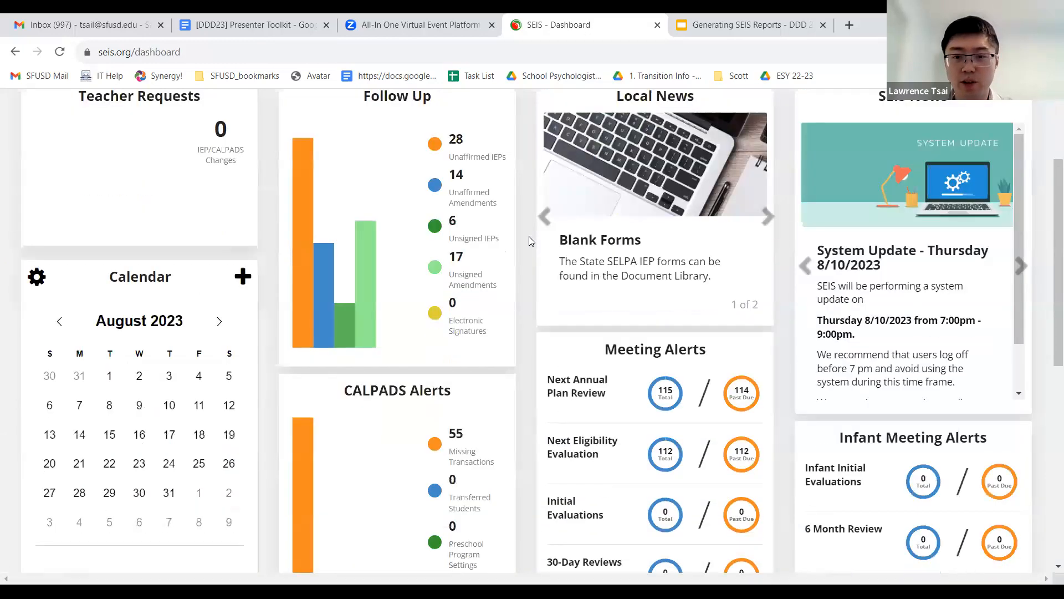
scroll(528, 242, down, 1)
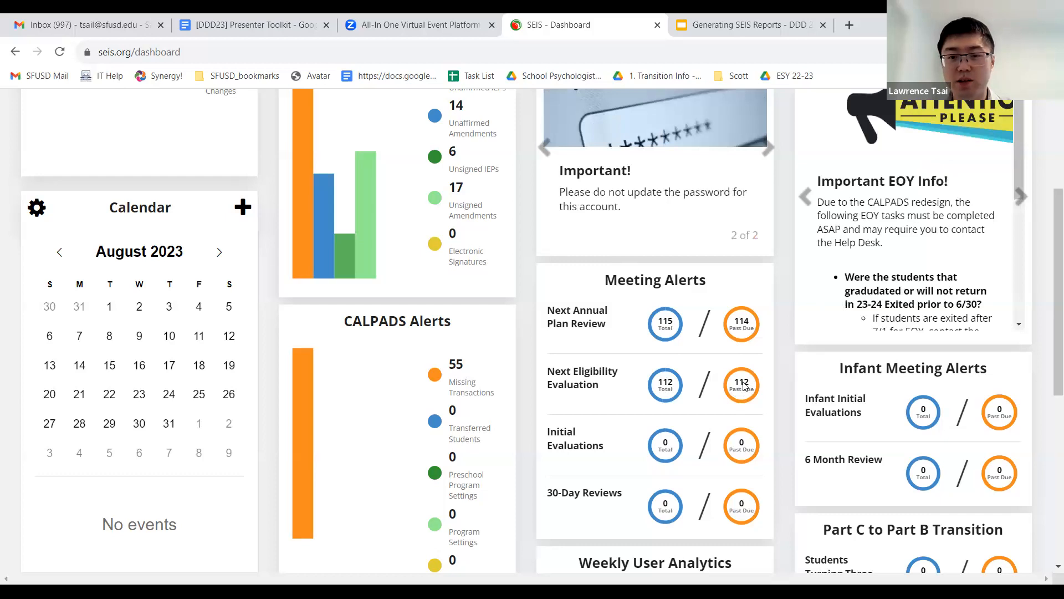
click(668, 388)
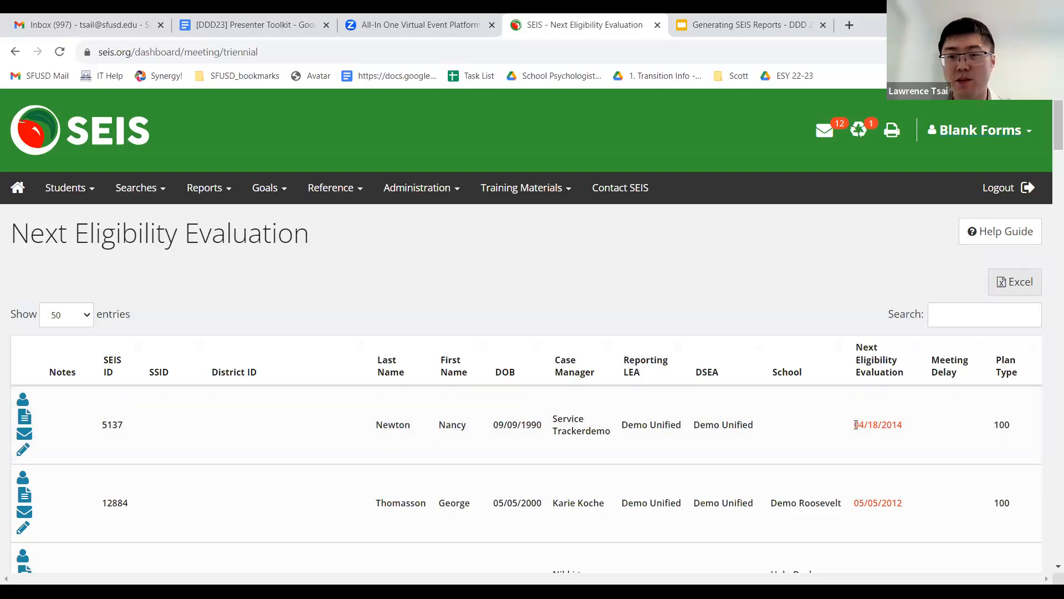
scroll(855, 426, down, 2)
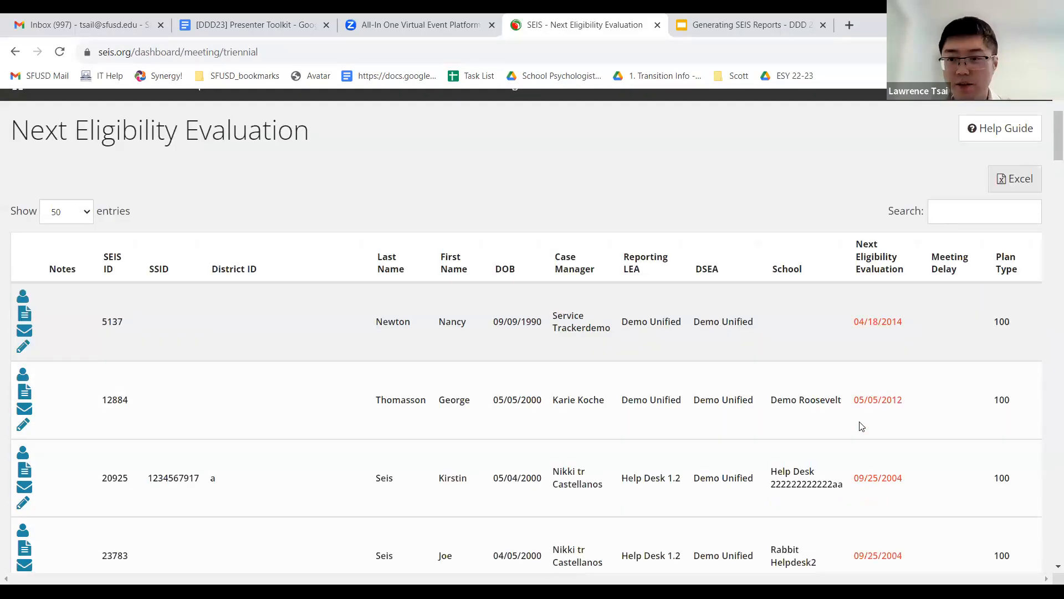
scroll(856, 404, up, 2)
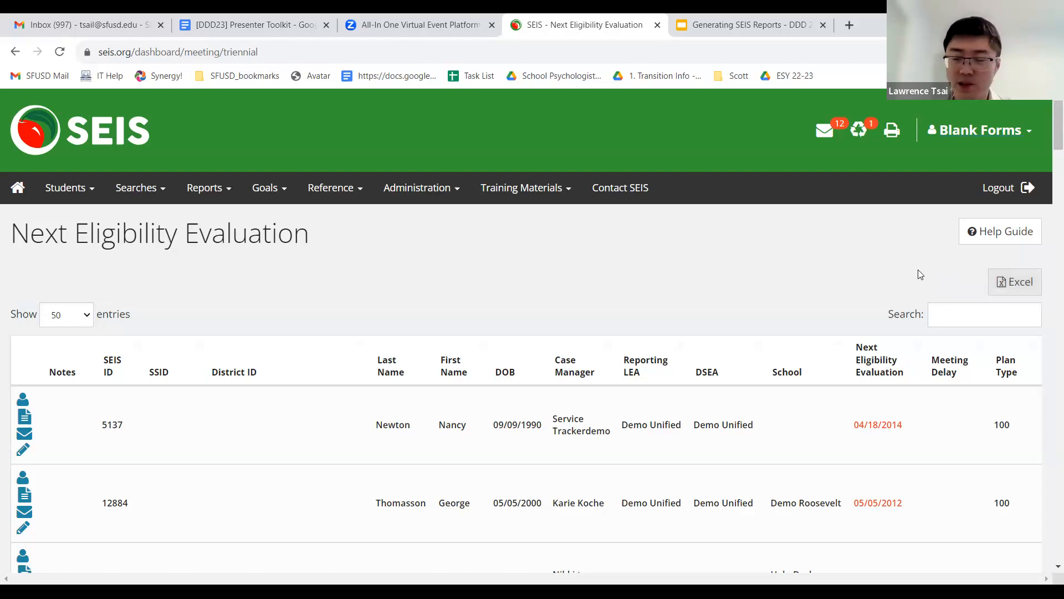
Leave the Next Eligibility Evaluation list and start a new search.
click(140, 147)
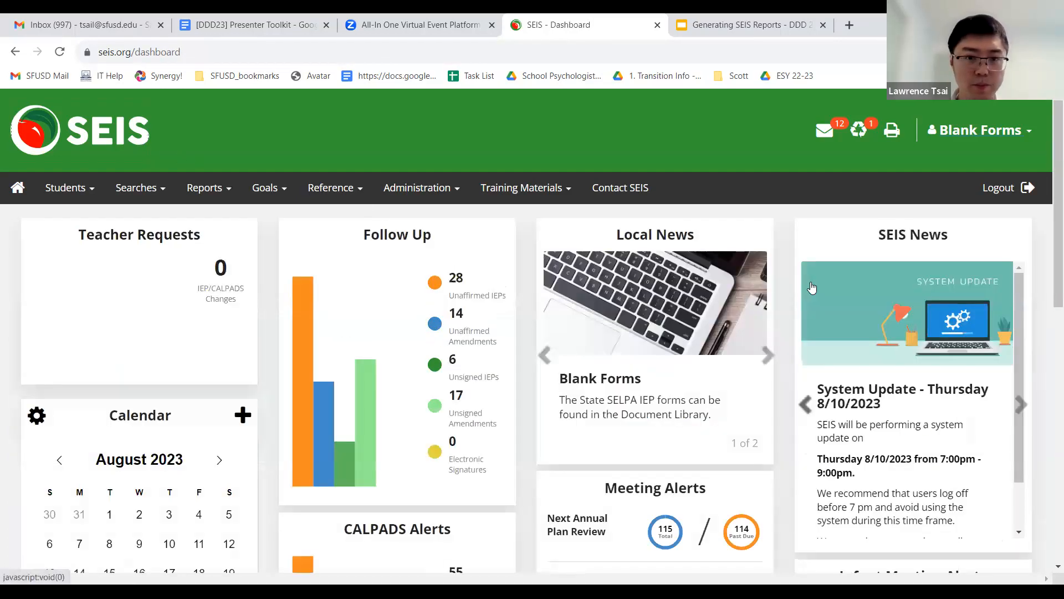
click(117, 194)
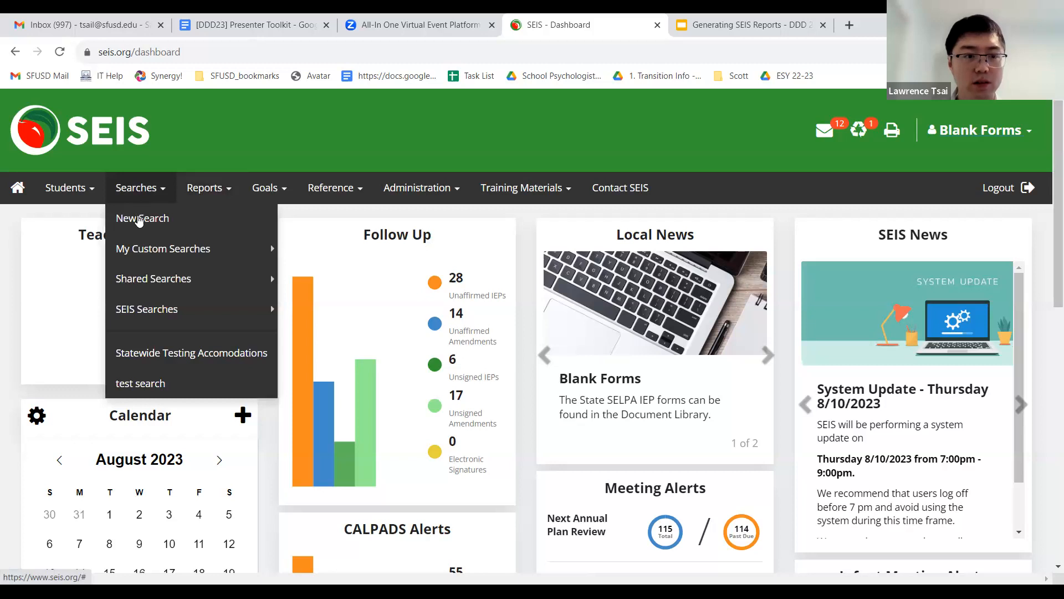
click(140, 220)
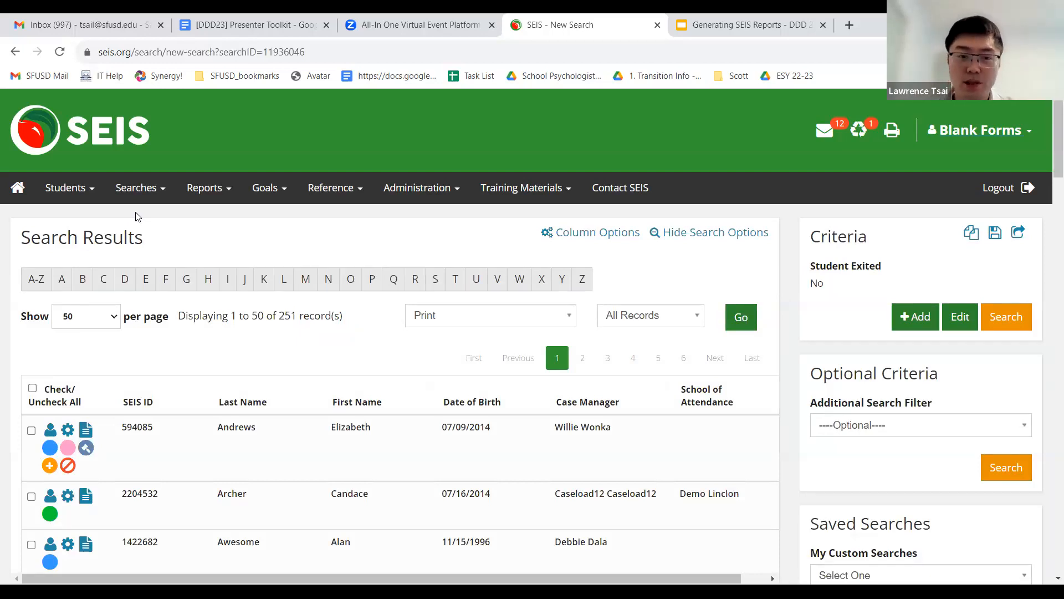
click(596, 237)
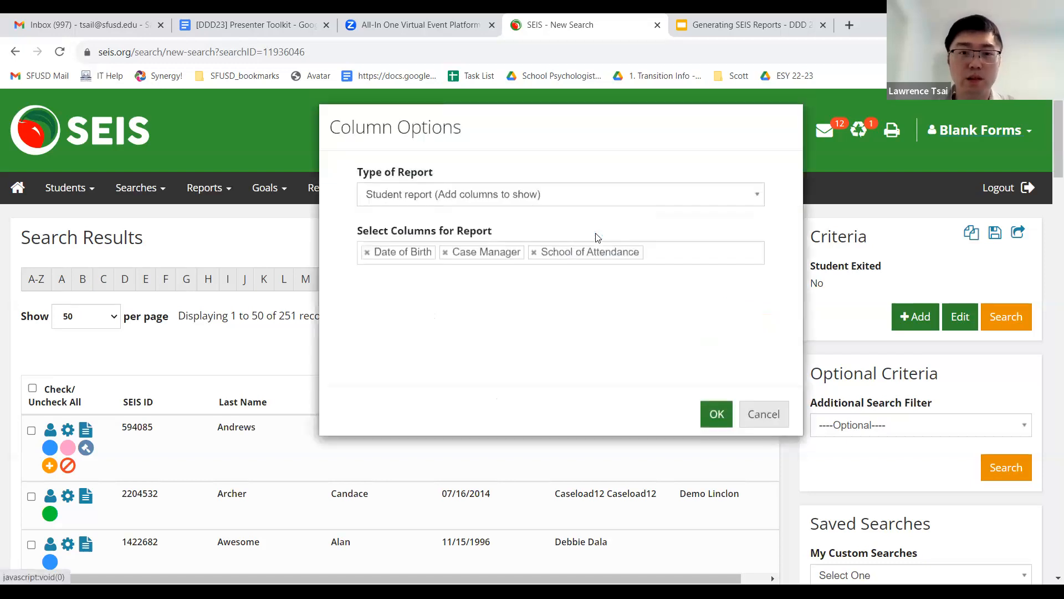
click(603, 203)
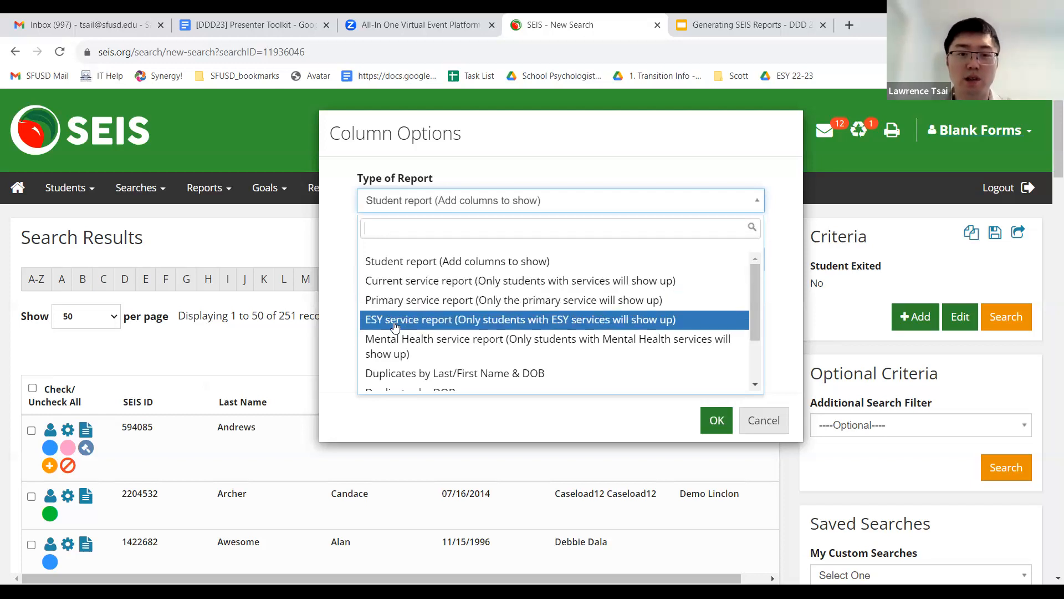
click(764, 420)
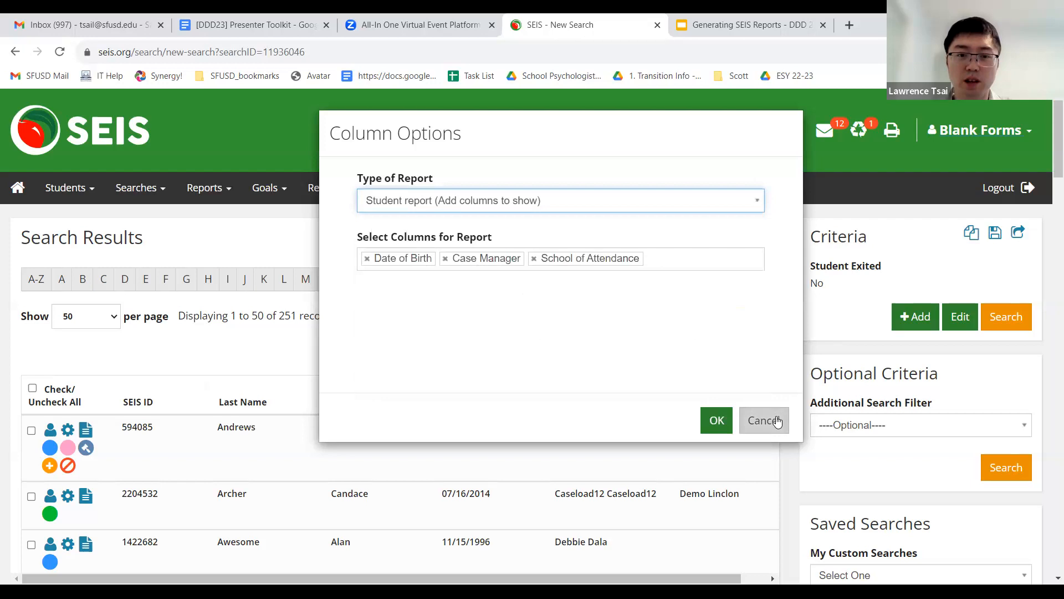
click(764, 421)
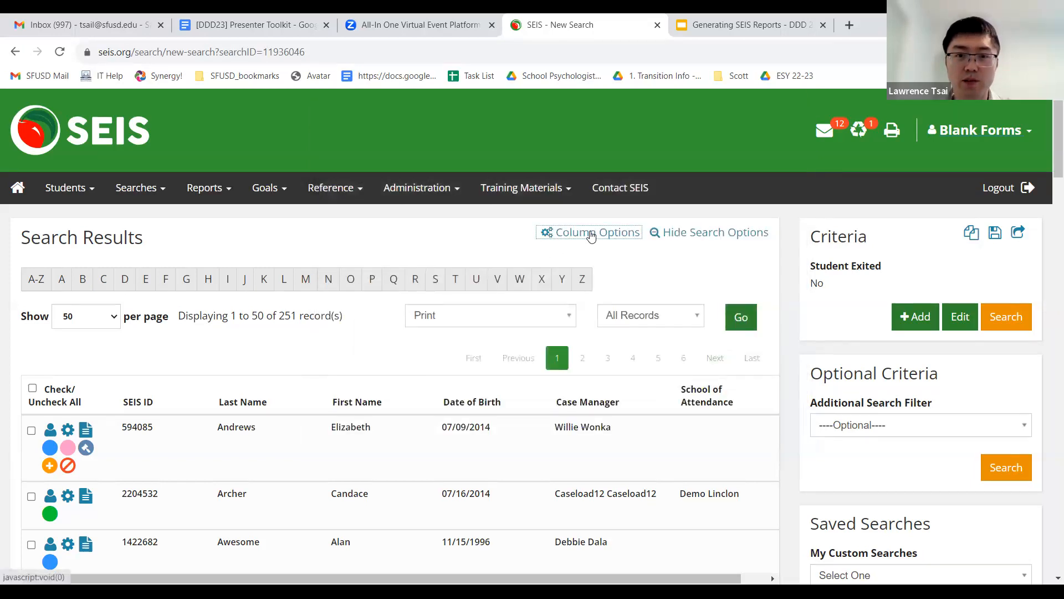
Set the new search's report type to ESY service report (Only students with ESY services will show up).
click(591, 235)
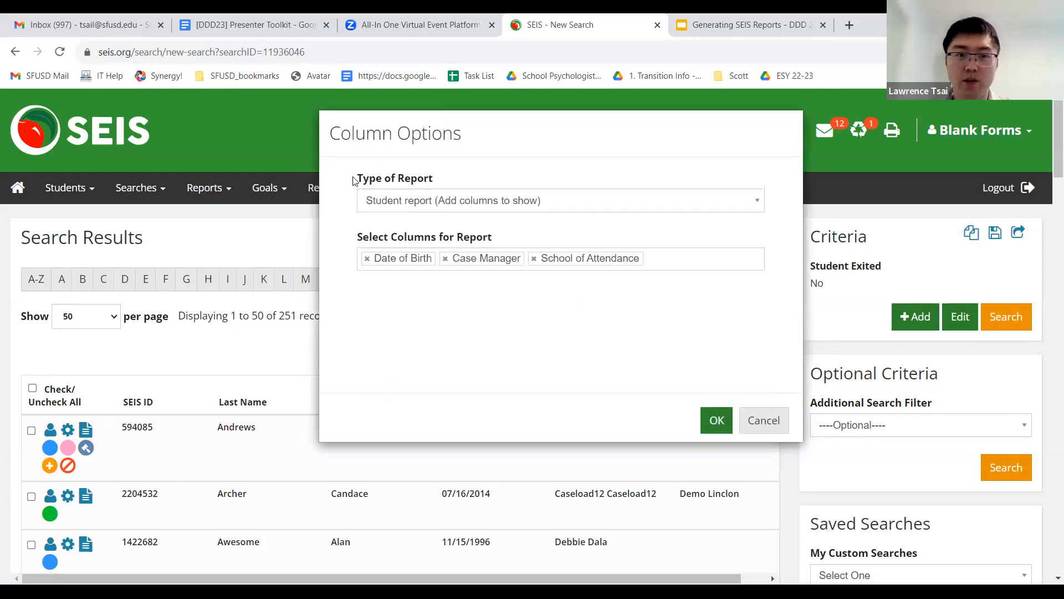
drag(355, 179, 434, 188)
click(438, 188)
click(438, 195)
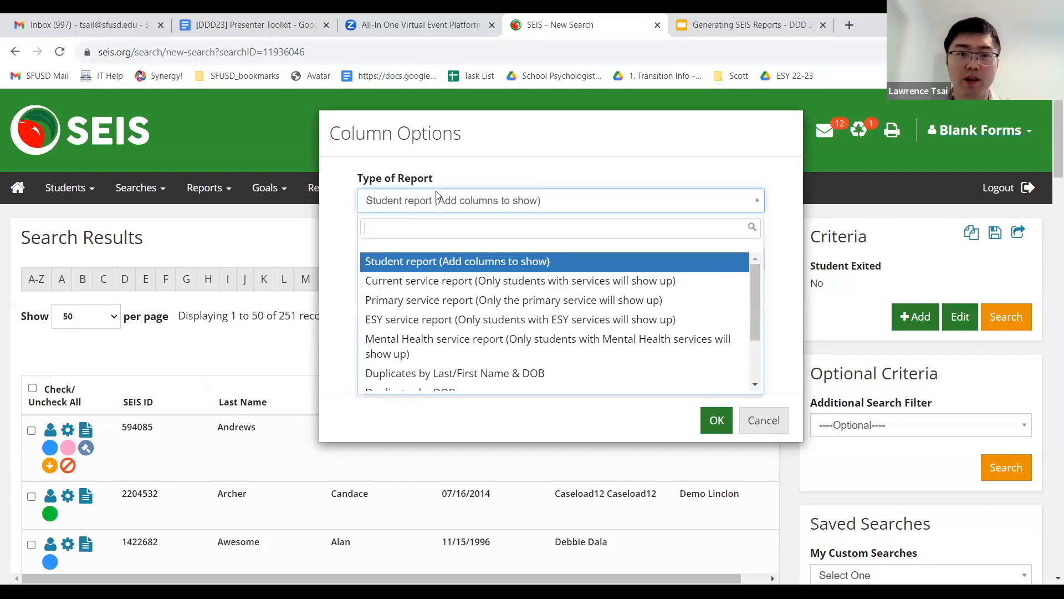
click(422, 321)
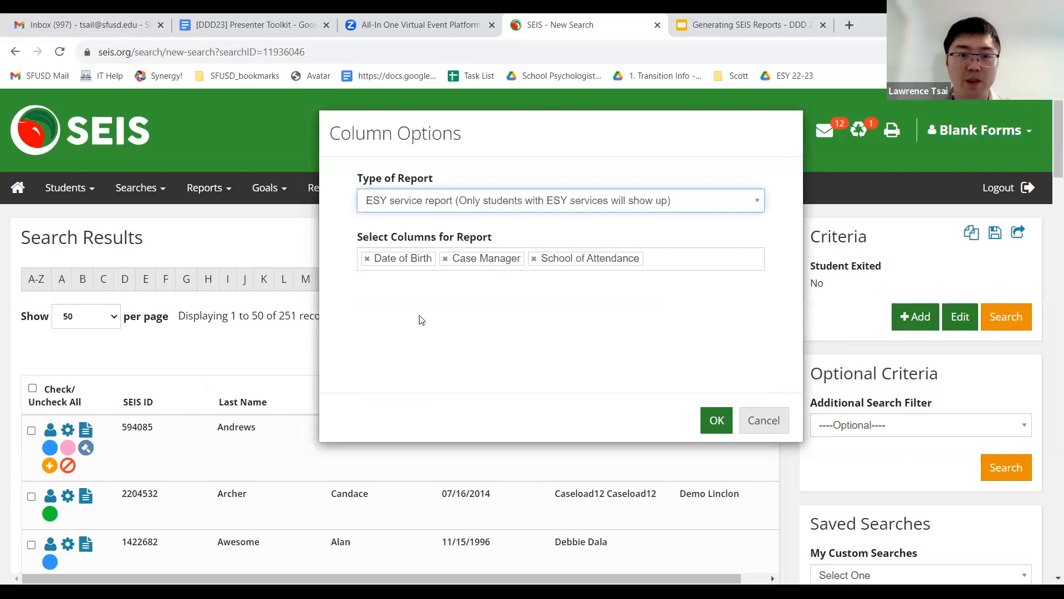
Add the Disability 1 and Disability 2 columns to the ESY service report and apply the column options.
click(676, 258)
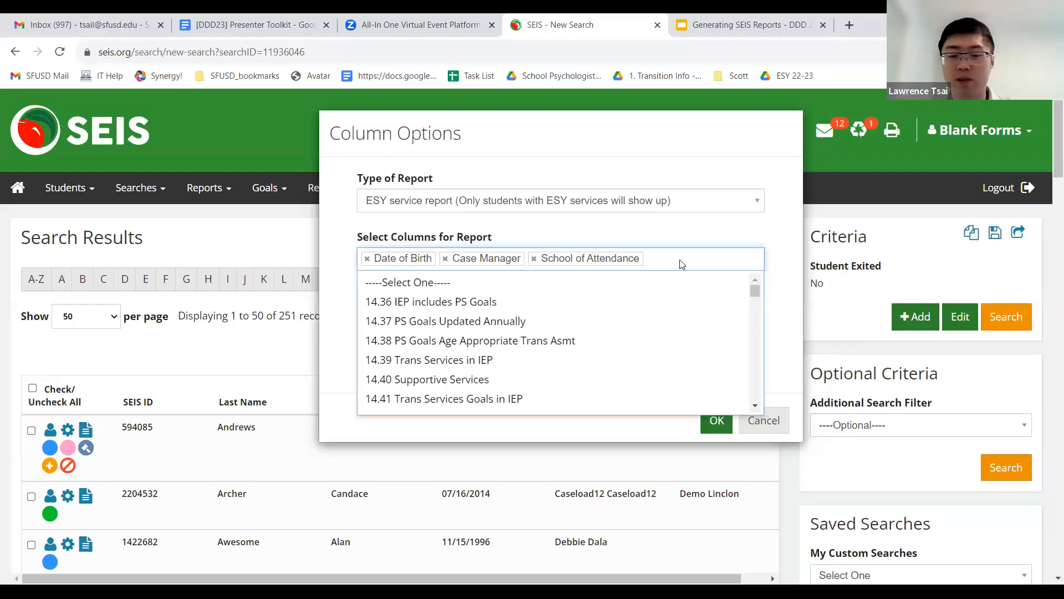
text(dis)
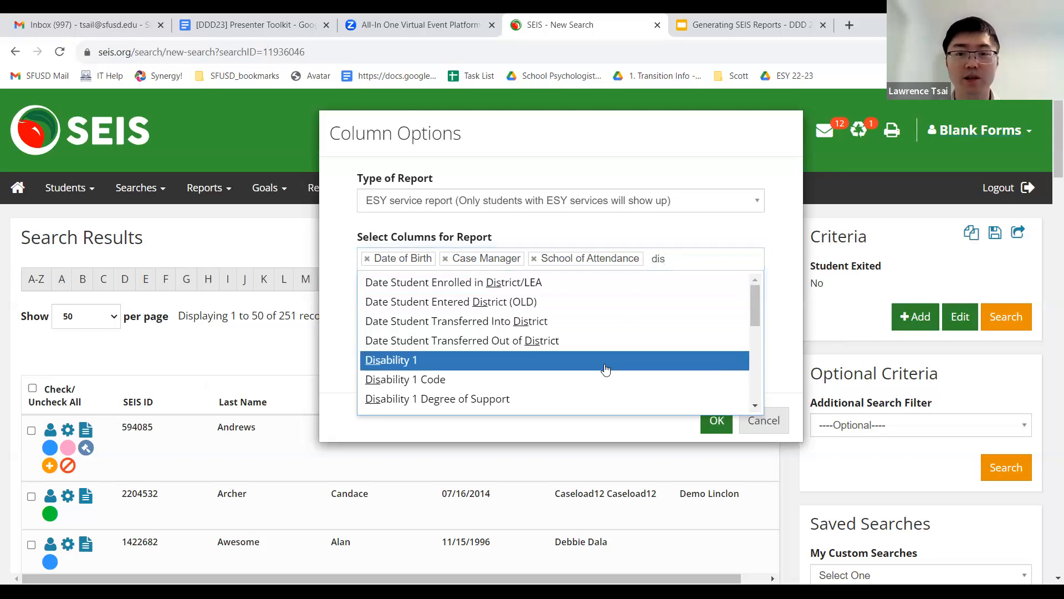
click(605, 369)
text(disa)
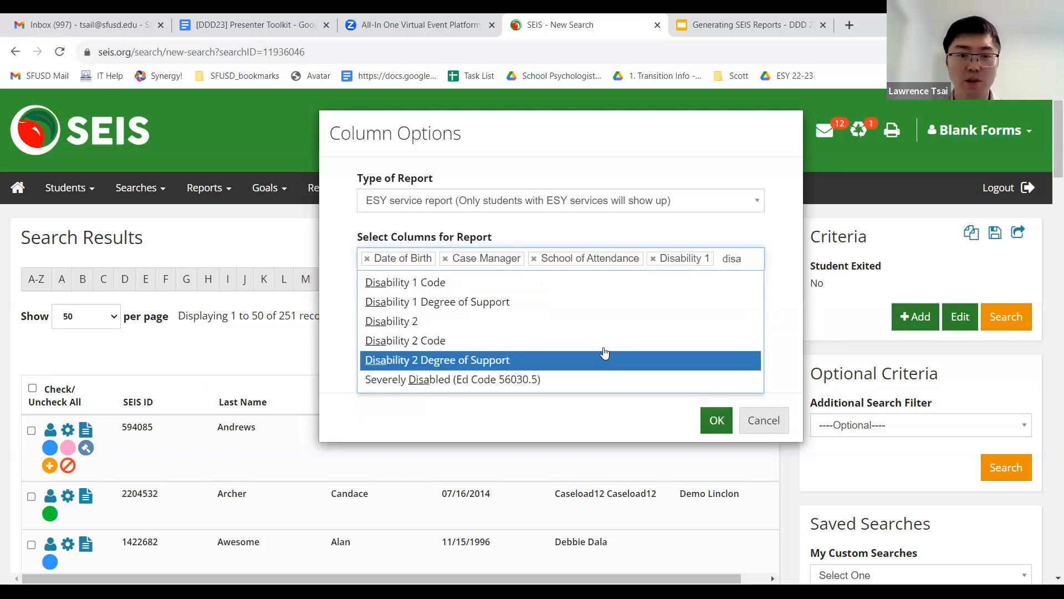
click(637, 322)
click(785, 285)
click(715, 421)
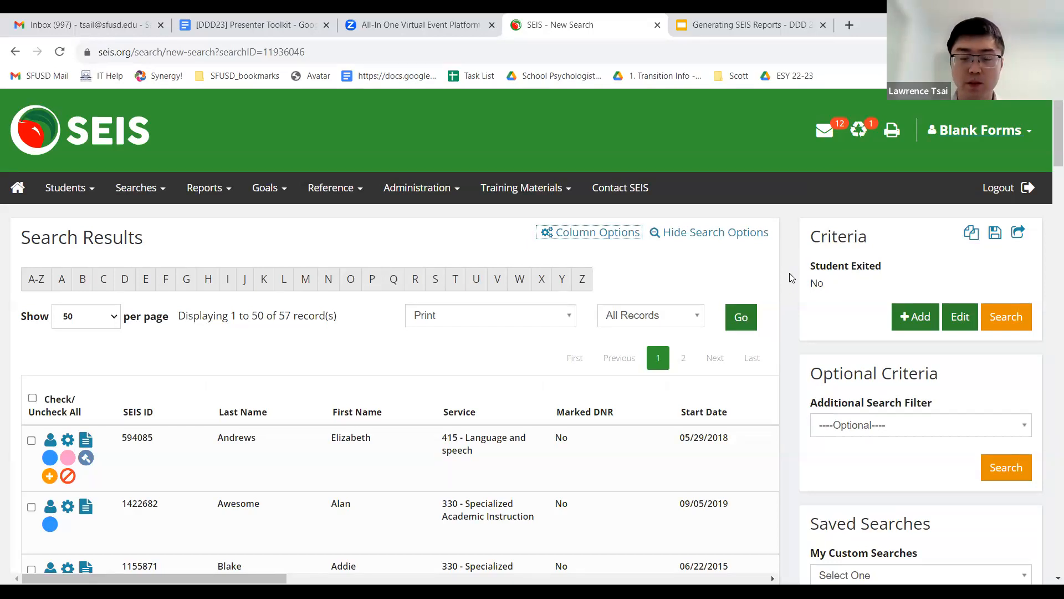
Sort the ESY service report results by Start Date and look through the sorted records.
scroll(792, 278, down, 1)
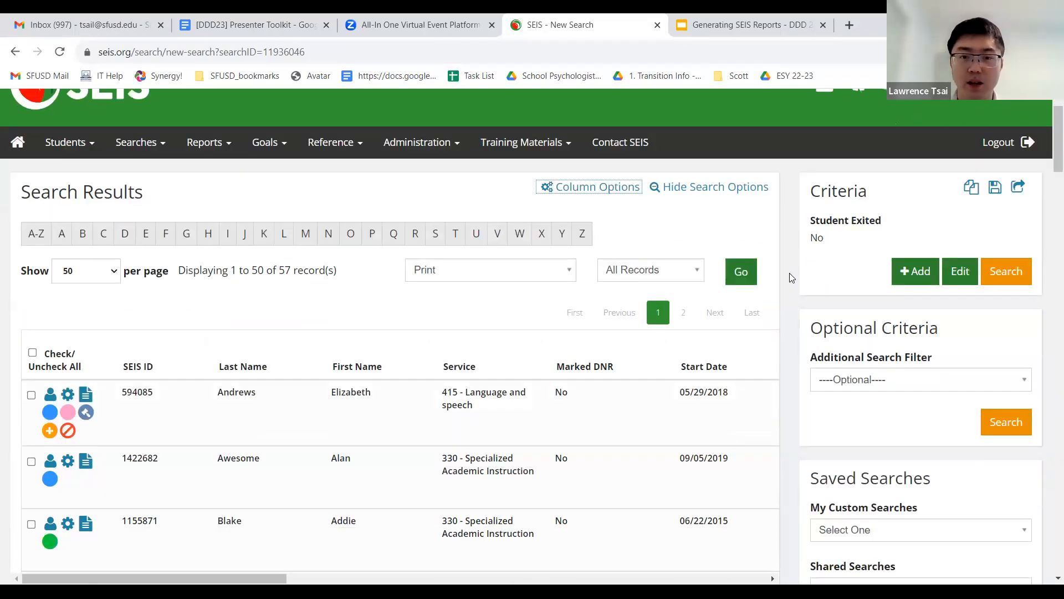
scroll(790, 274, down, 1)
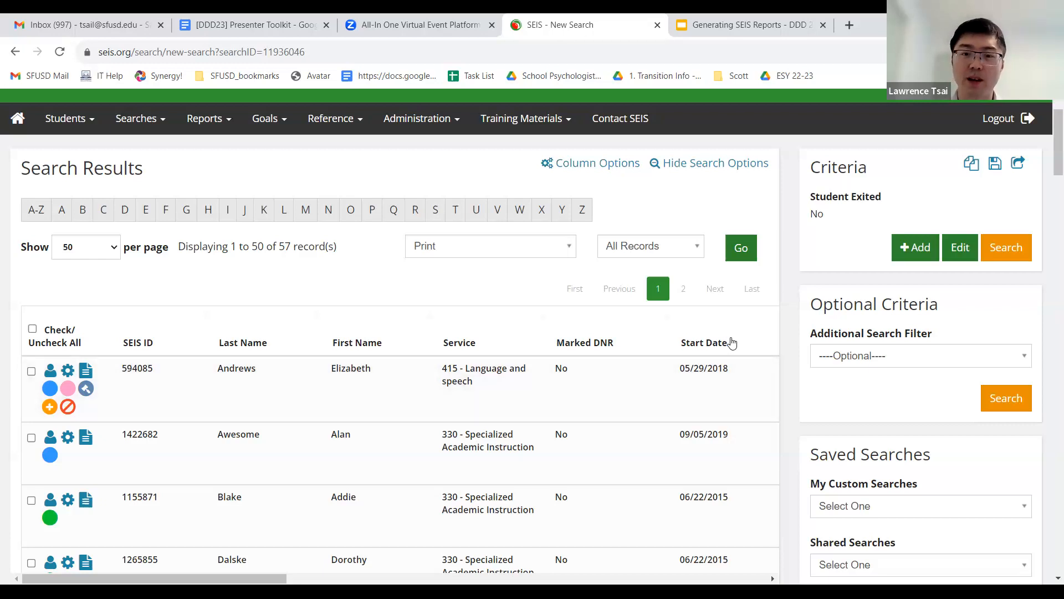
click(731, 343)
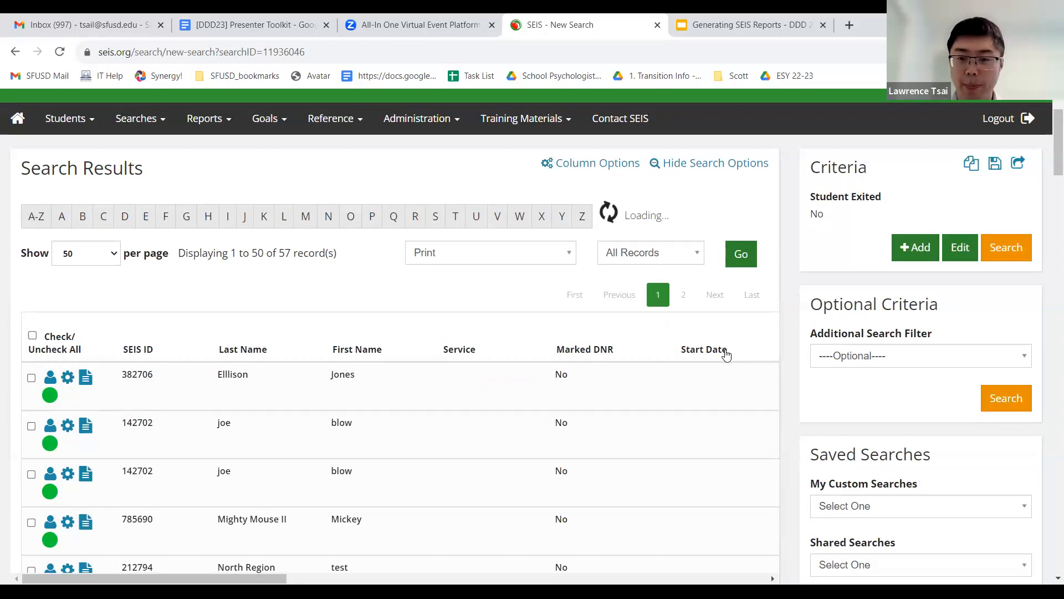
scroll(725, 351, down, 3)
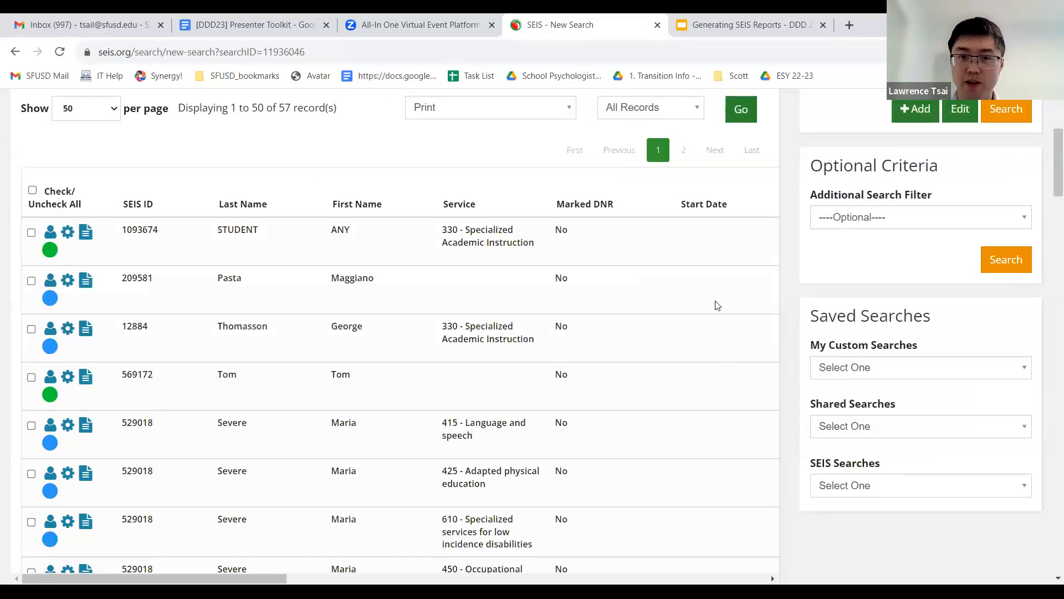
Sort the ESY service report results by Start Date in descending order, and re-sort them by First Name in ascending order.
click(720, 207)
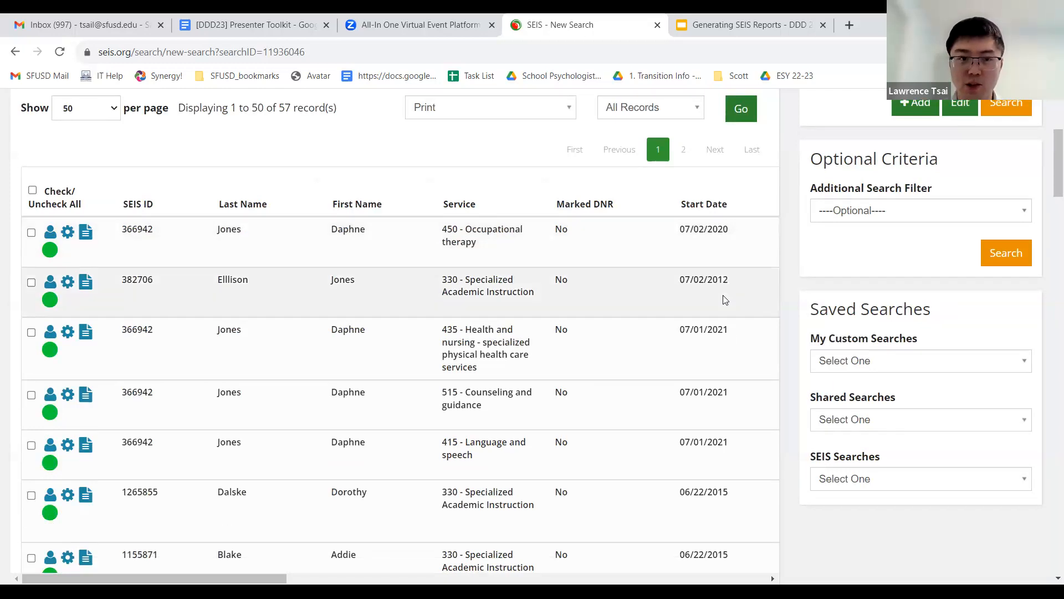
scroll(723, 294, up, 1)
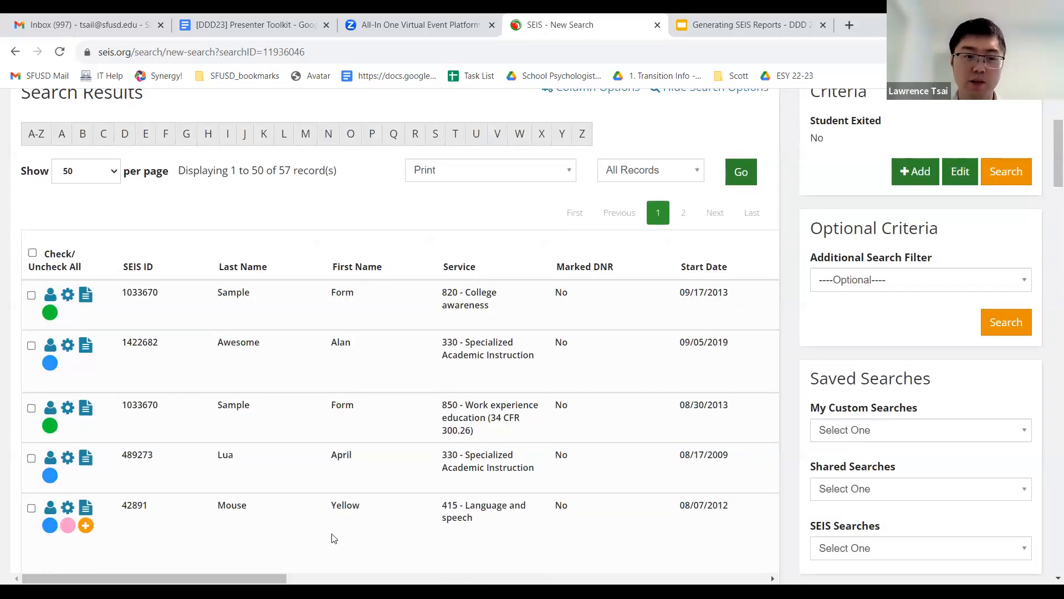
click(365, 262)
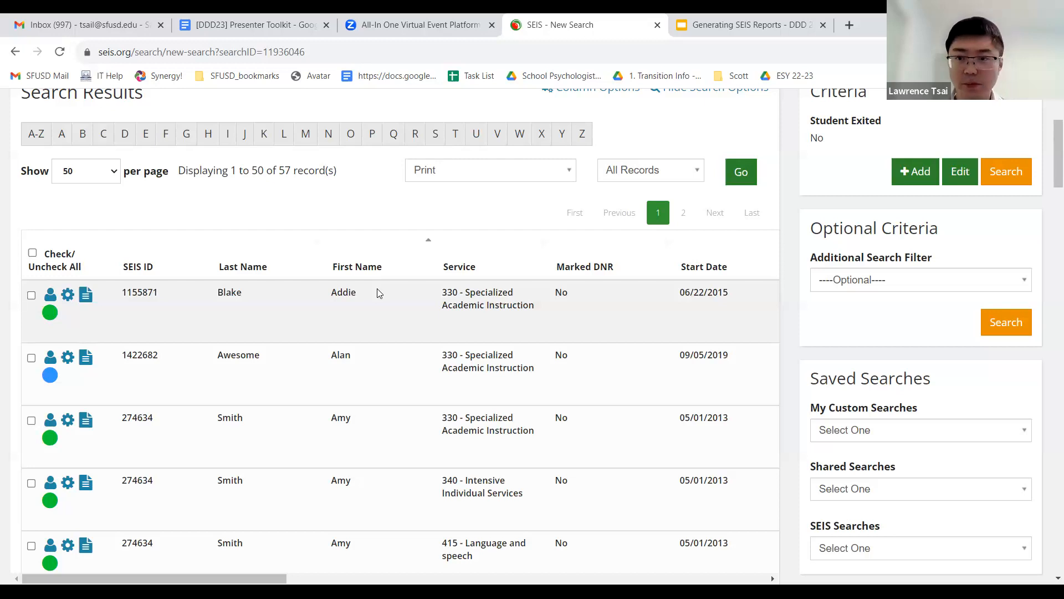
scroll(379, 293, up, 1)
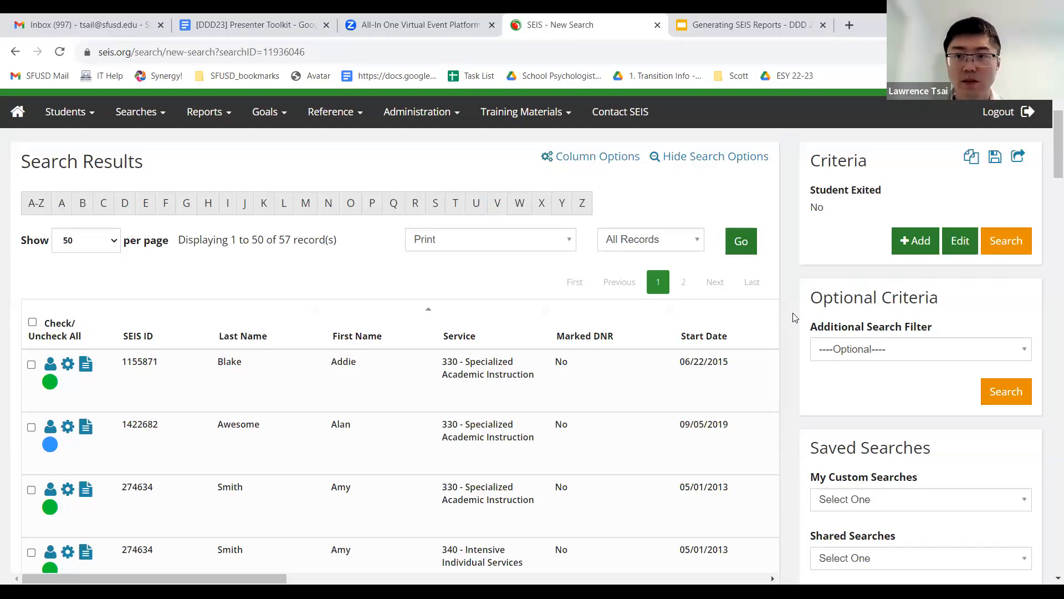
Switch to the Generating SEIS Reports - DDD 2023 presentation, start the slideshow and advance to the slide on navigating the search results page.
click(709, 24)
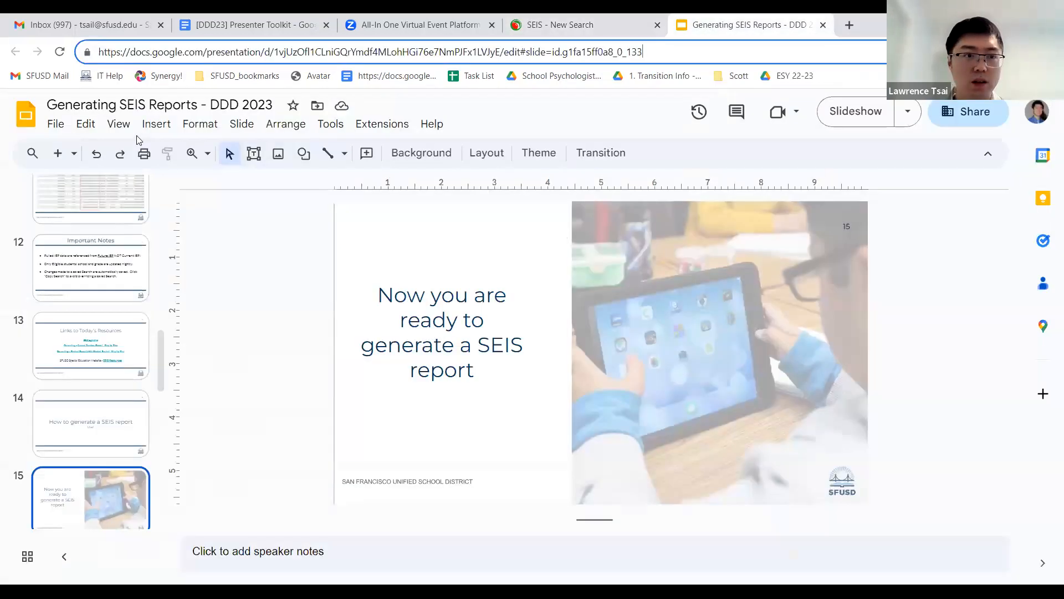
click(118, 123)
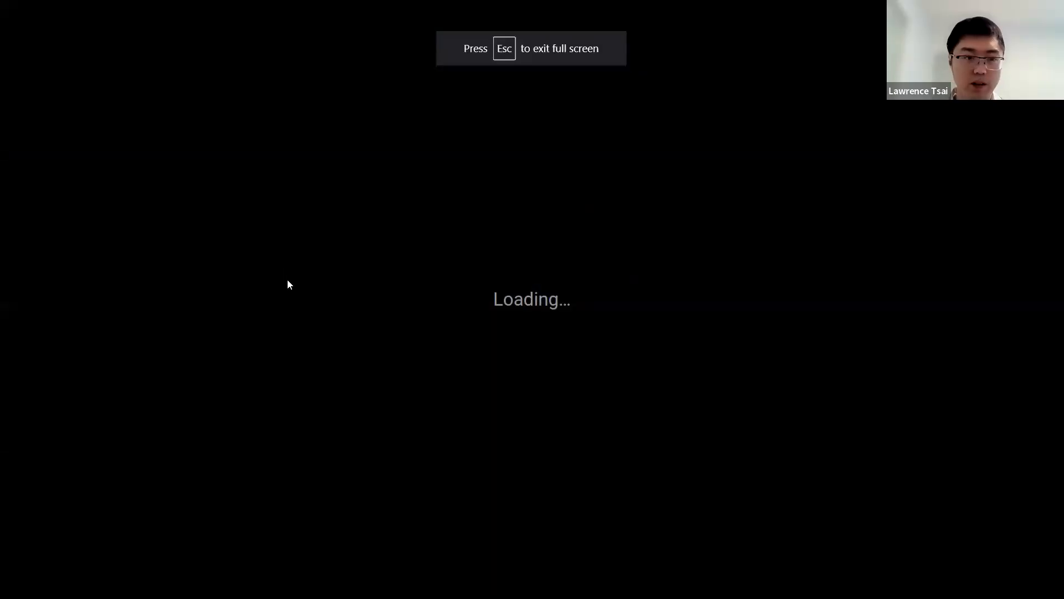
key(Right)
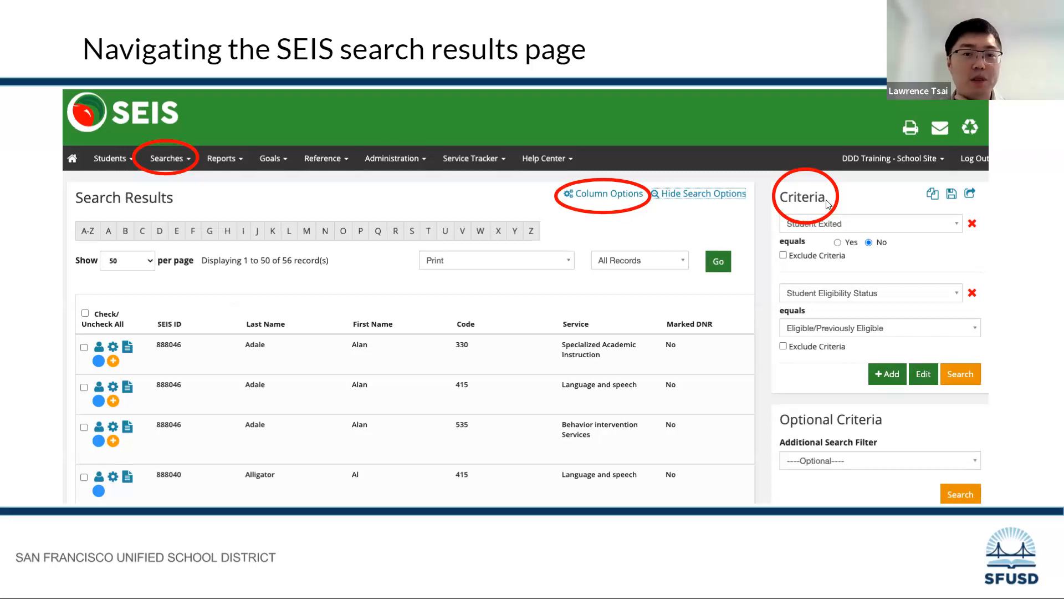
Go through the slides with step-by-step instructions for generating a Current Services Report, steps 1 to 7.
key(Right)
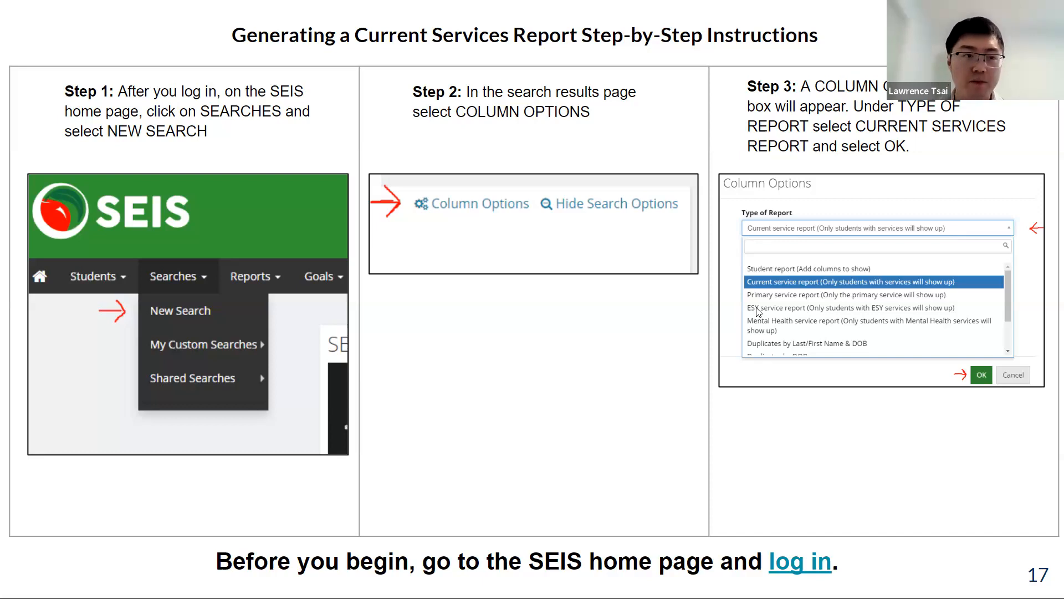
key(Right)
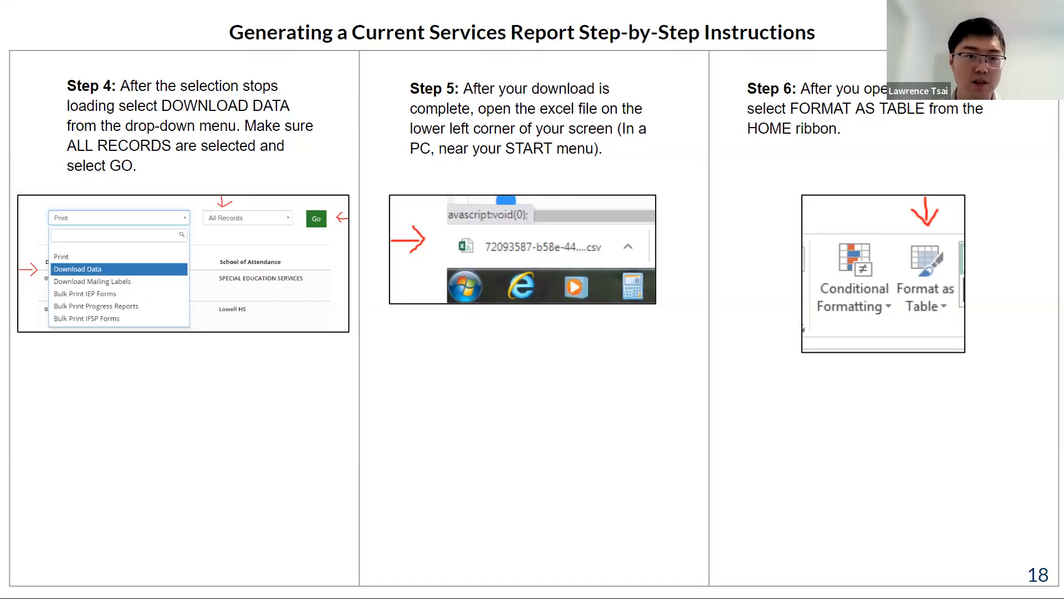
key(Right)
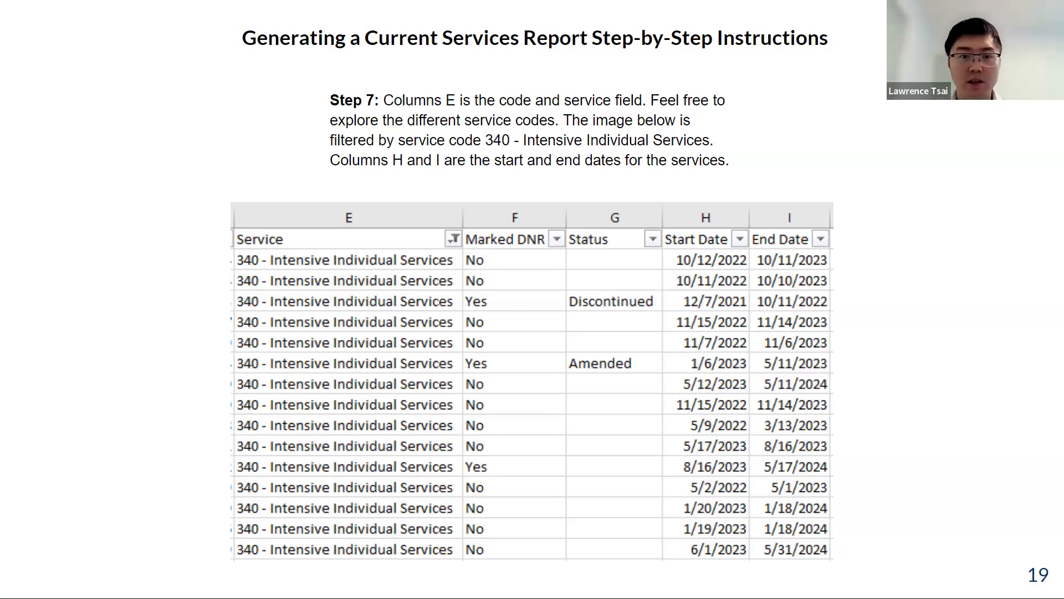
Go through the slides with step-by-step instructions for generating a Student Report, steps 1 to 8.
key(Right)
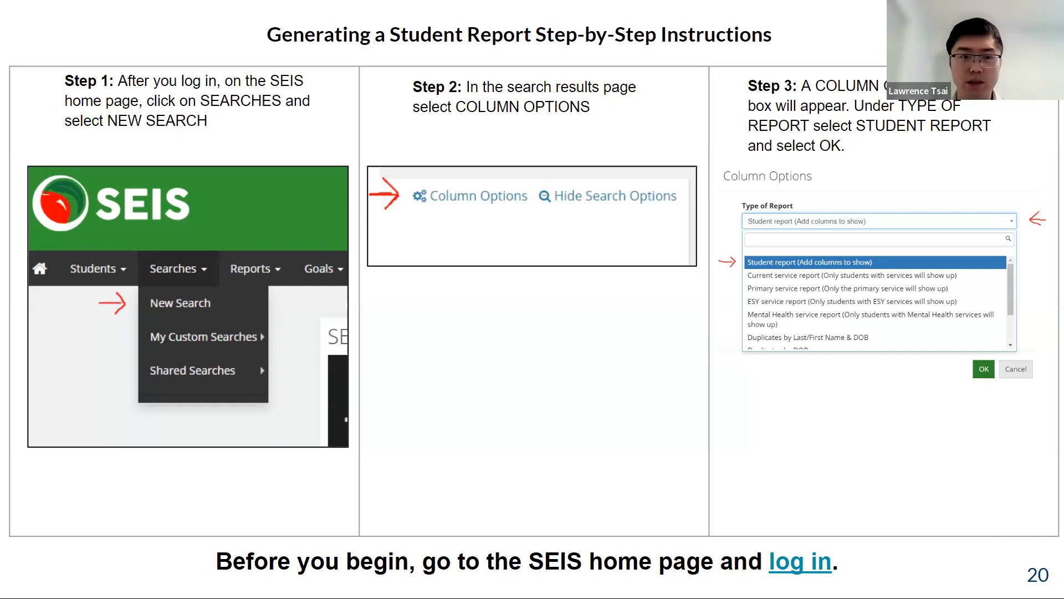
key(Right)
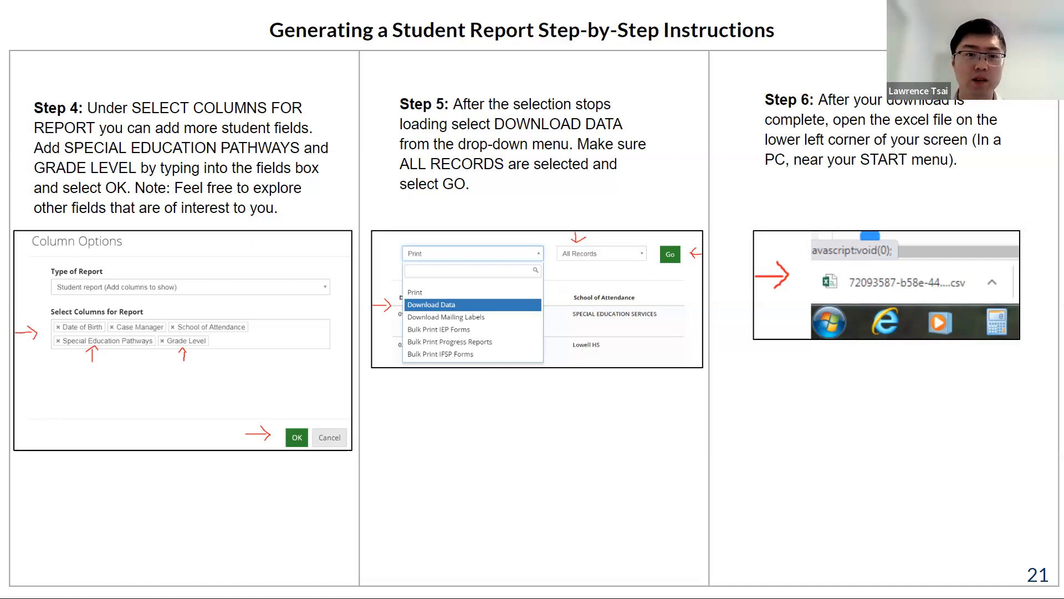
key(Right)
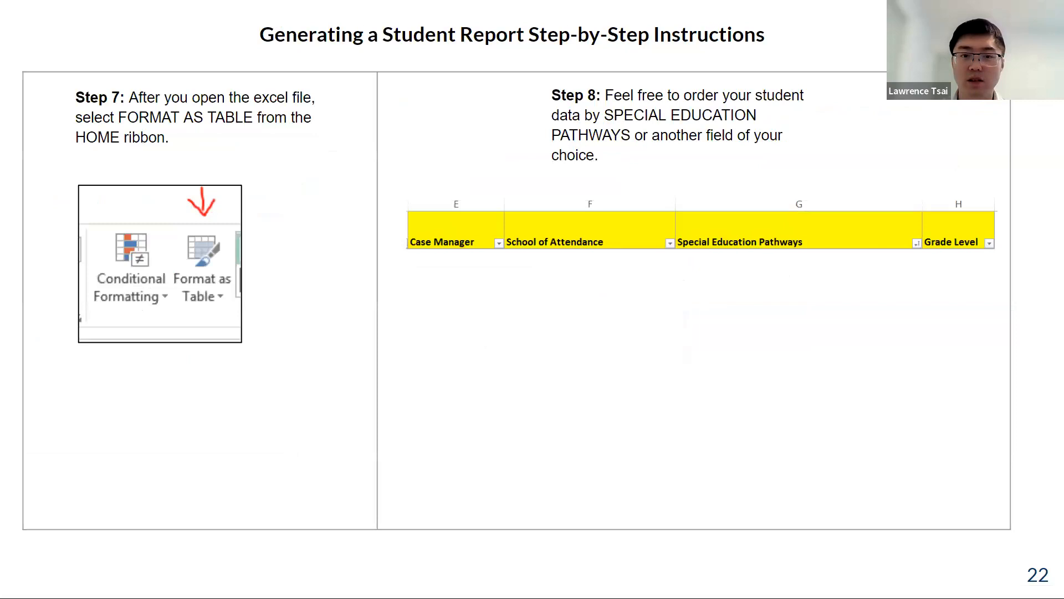